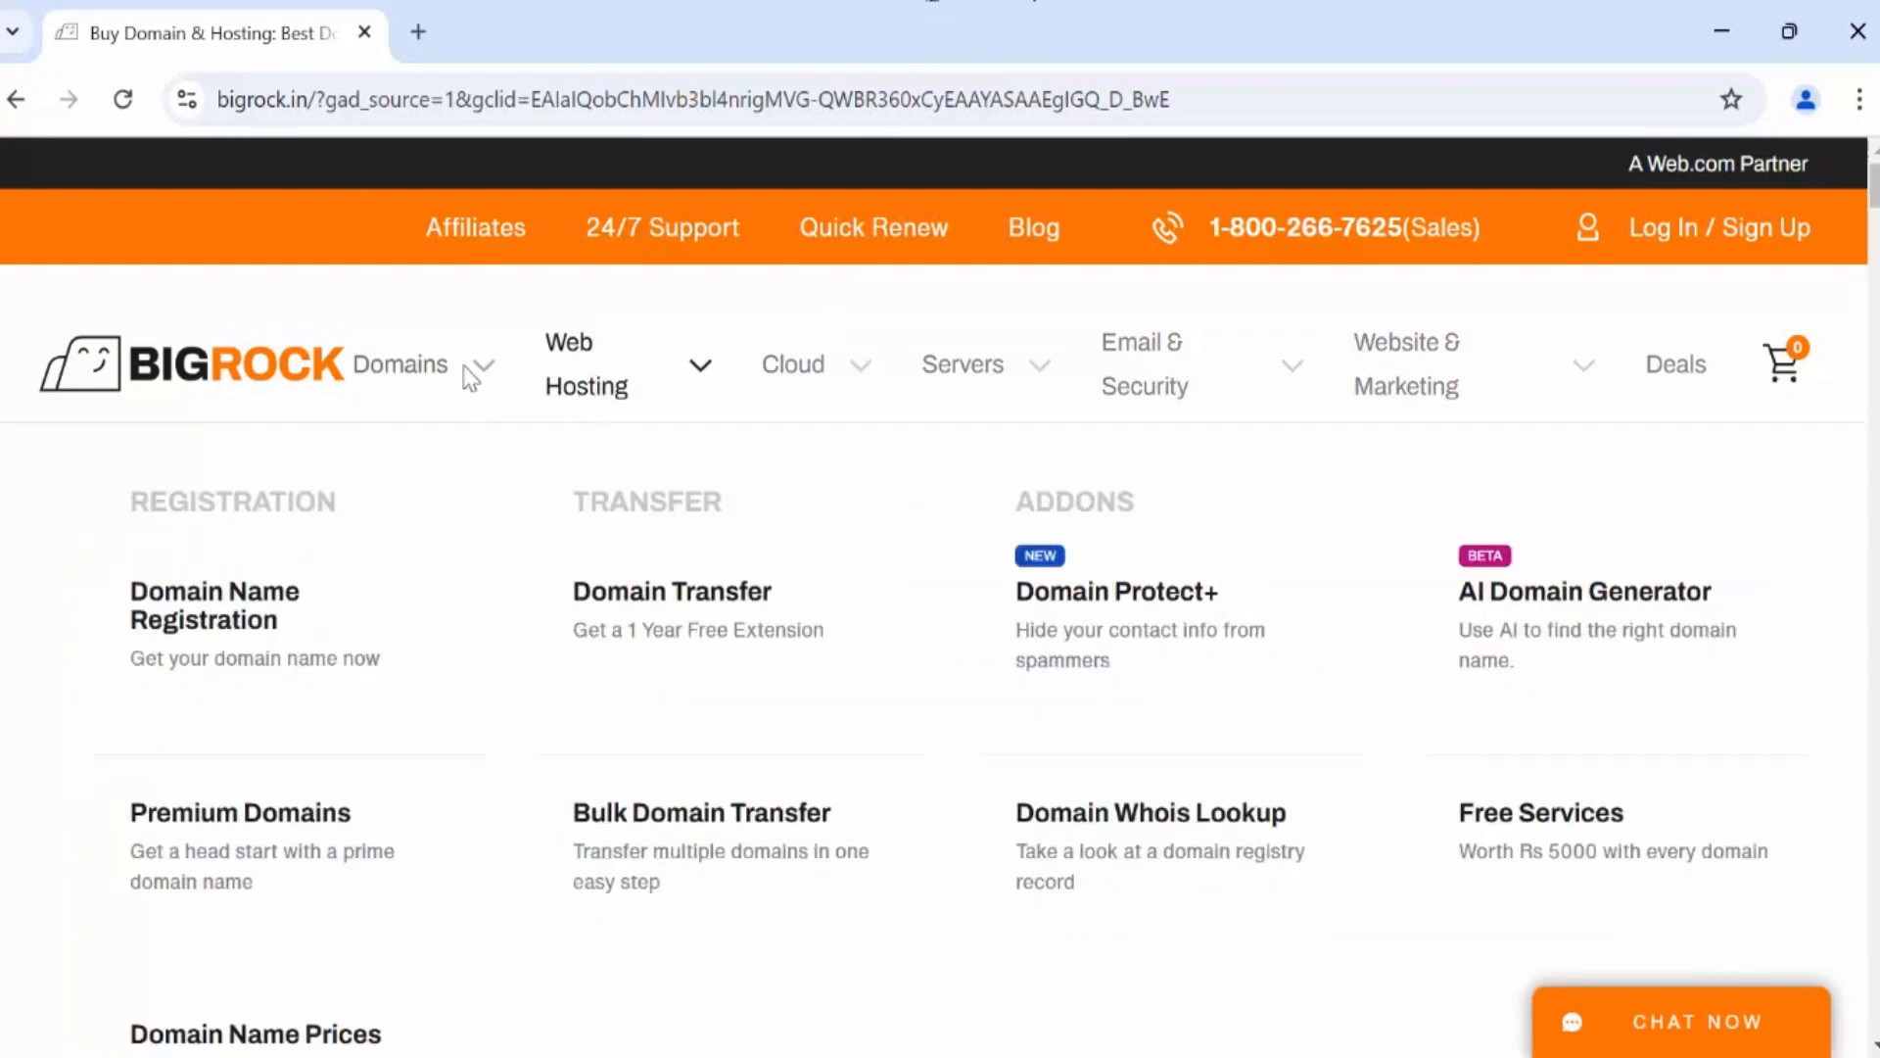
Go to BigRock's Linux Hosting page through the Web Hosting menu.
mouse_move(721, 386)
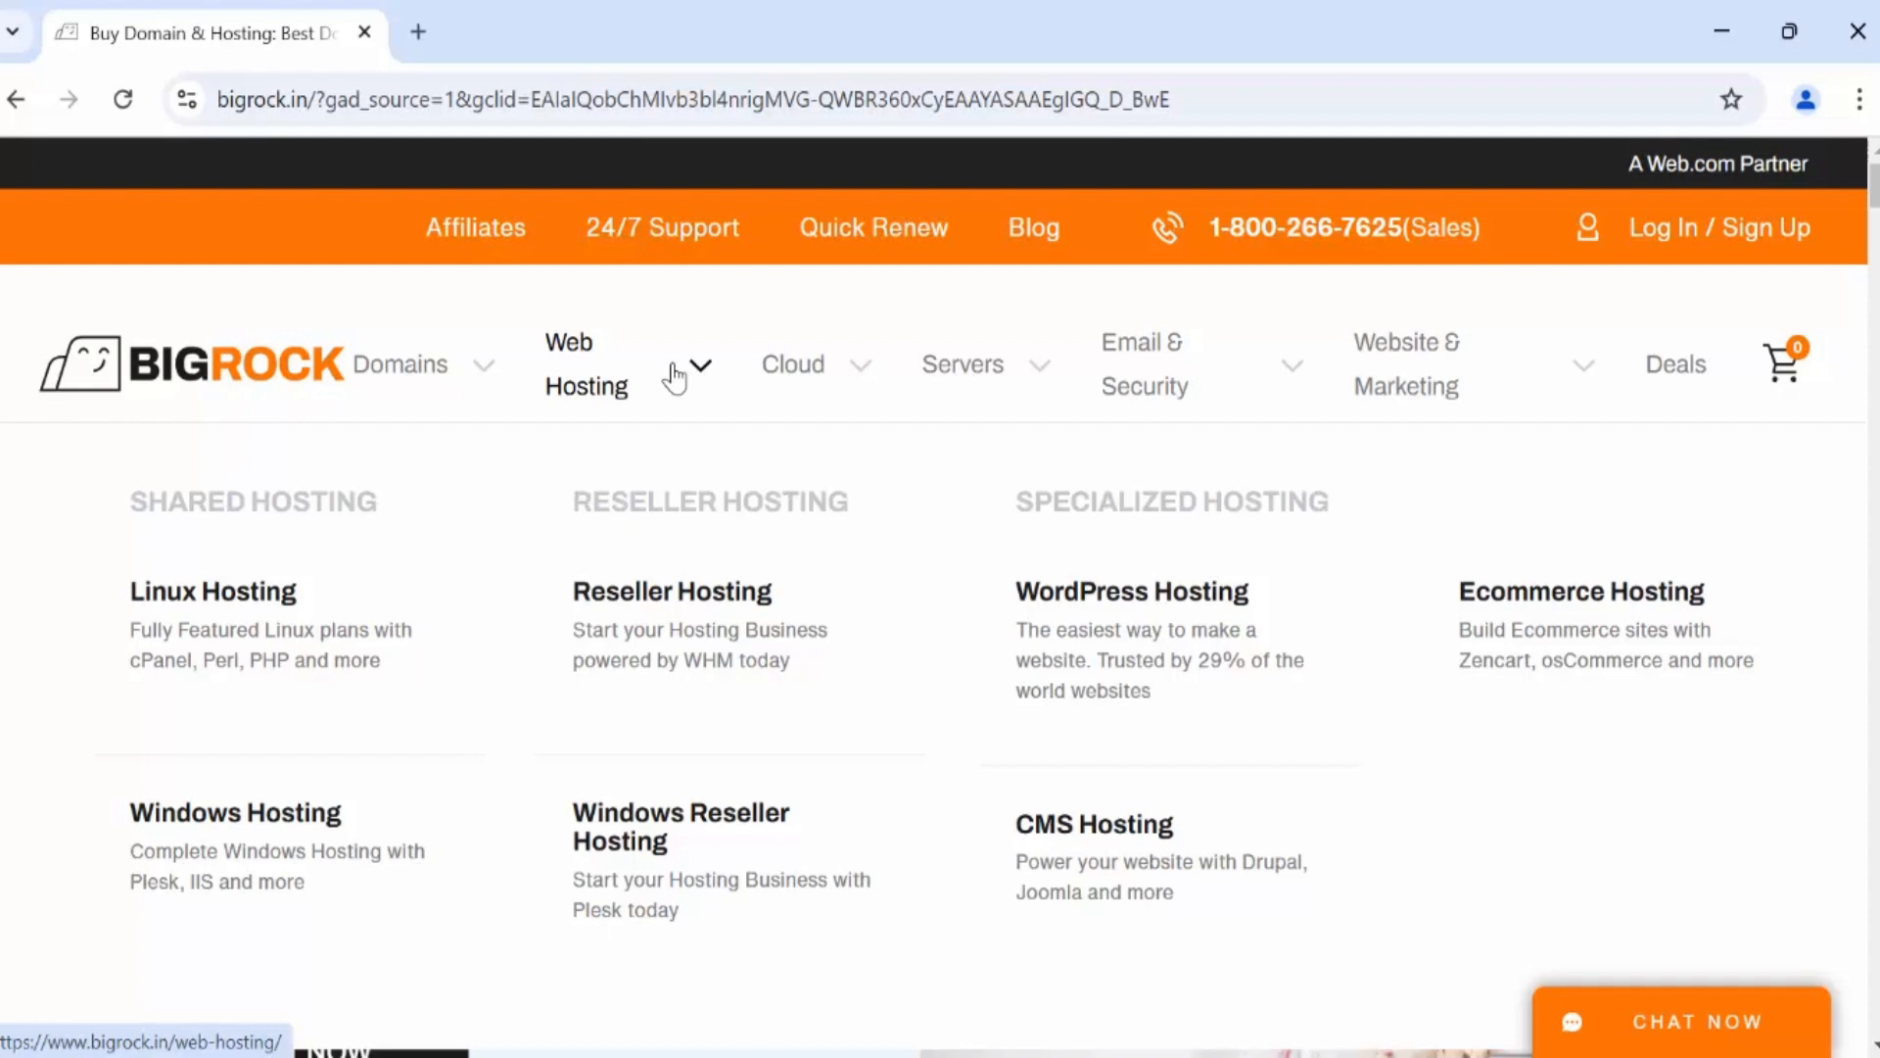
mouse_move(966, 365)
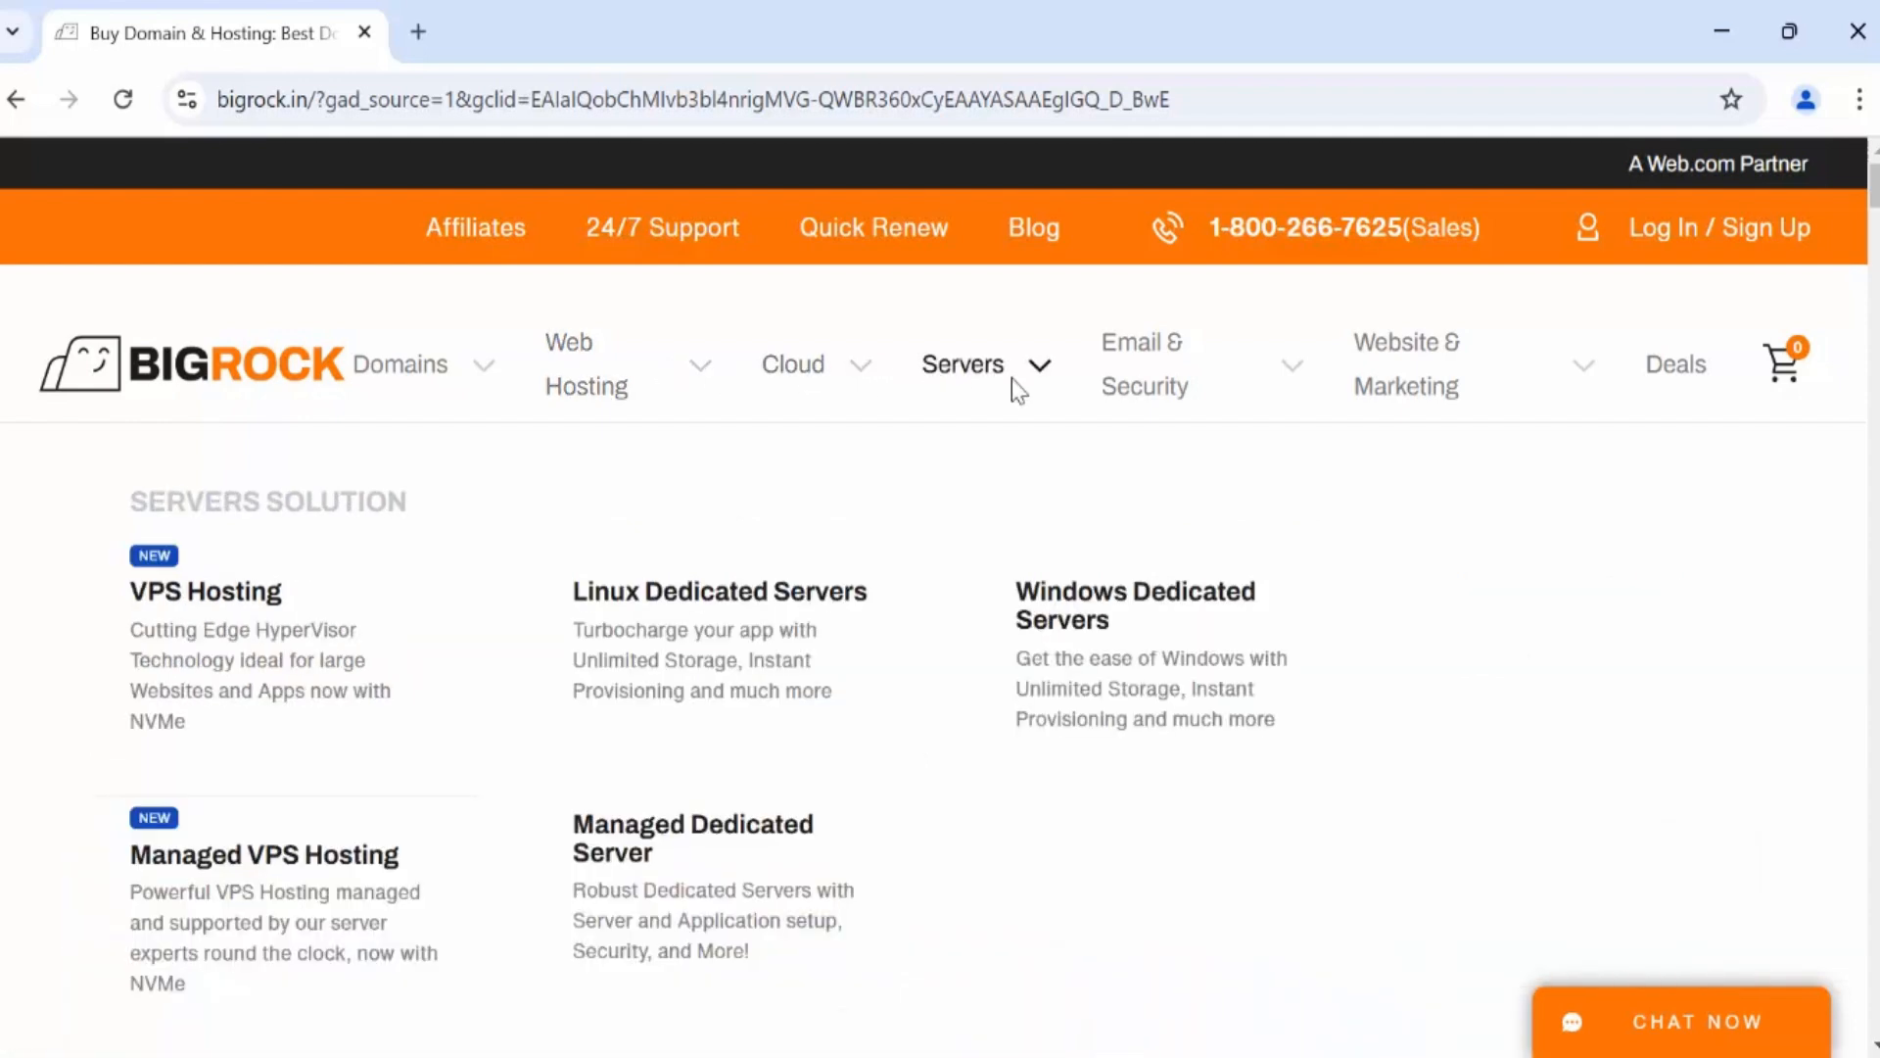
mouse_move(612, 380)
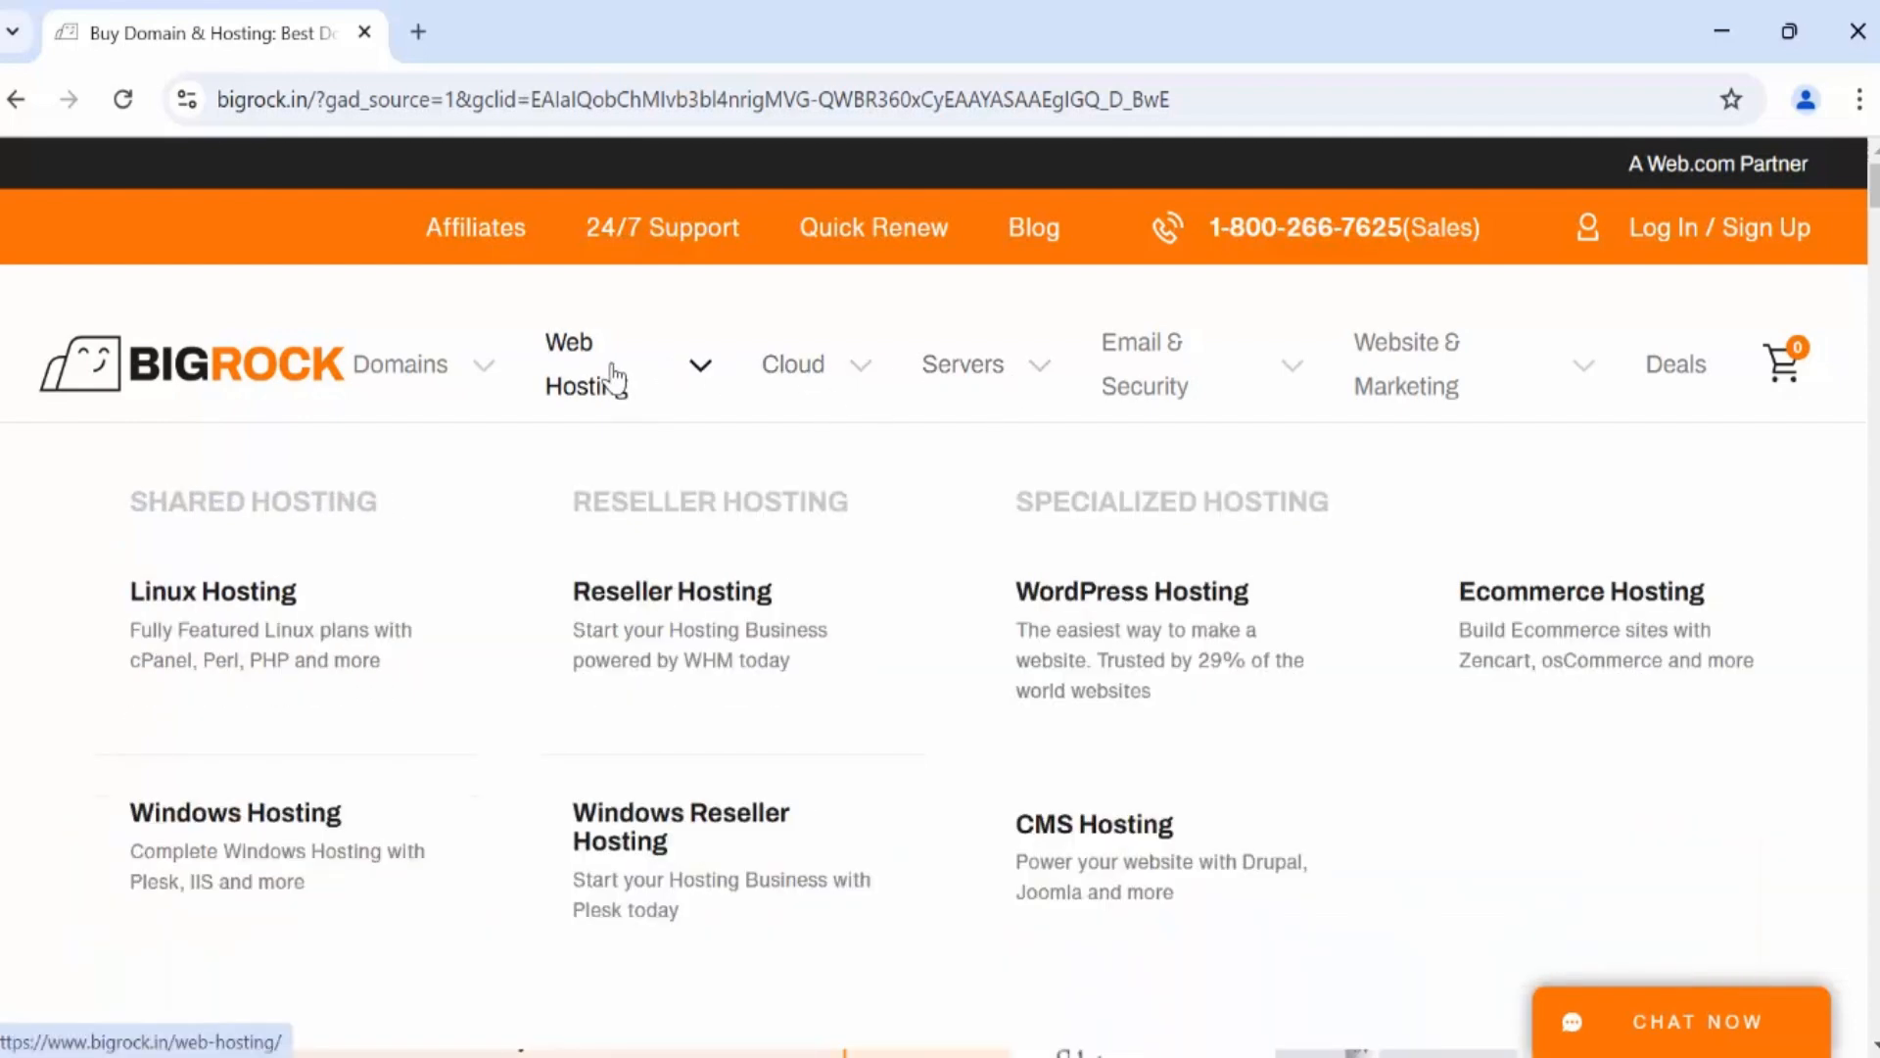
left_click(200, 603)
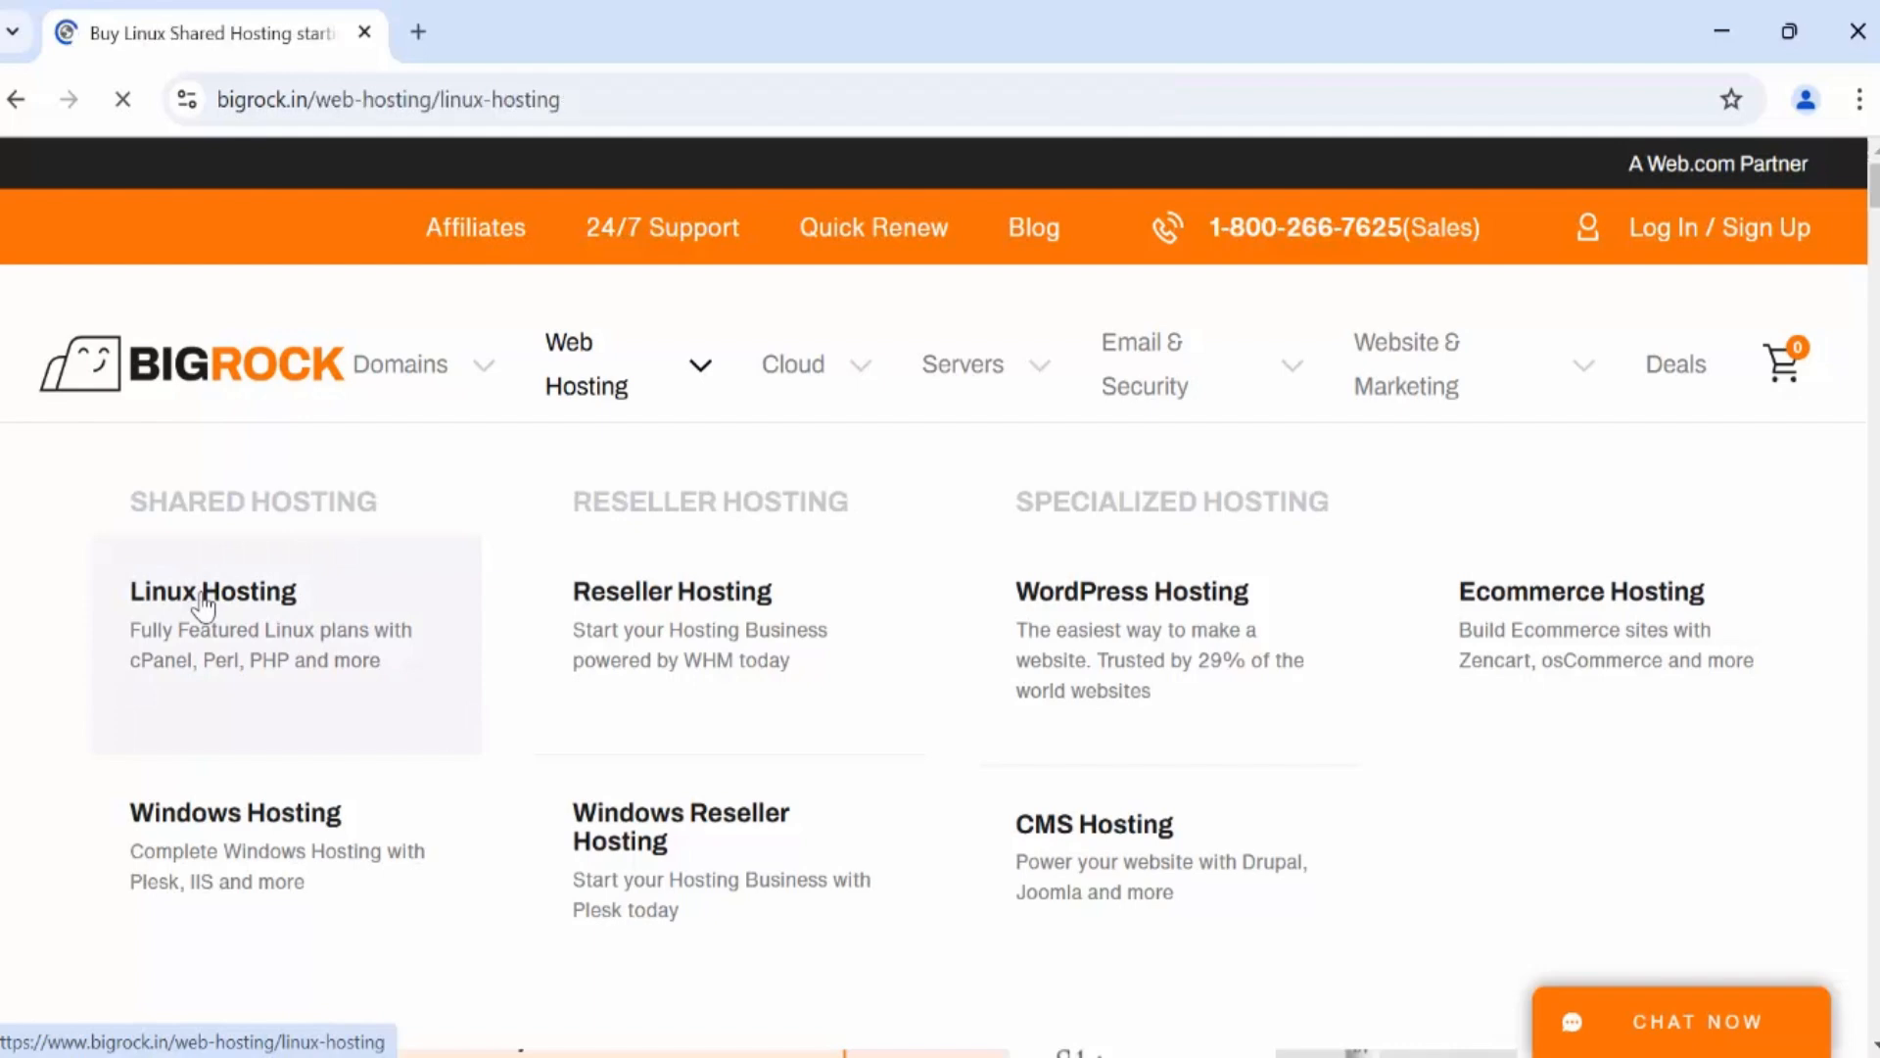
Select India pricing and review the plan cards from Starter ₹149/mo to Ultimate ₹349/mo.
scroll(1485, 629, "down", 10)
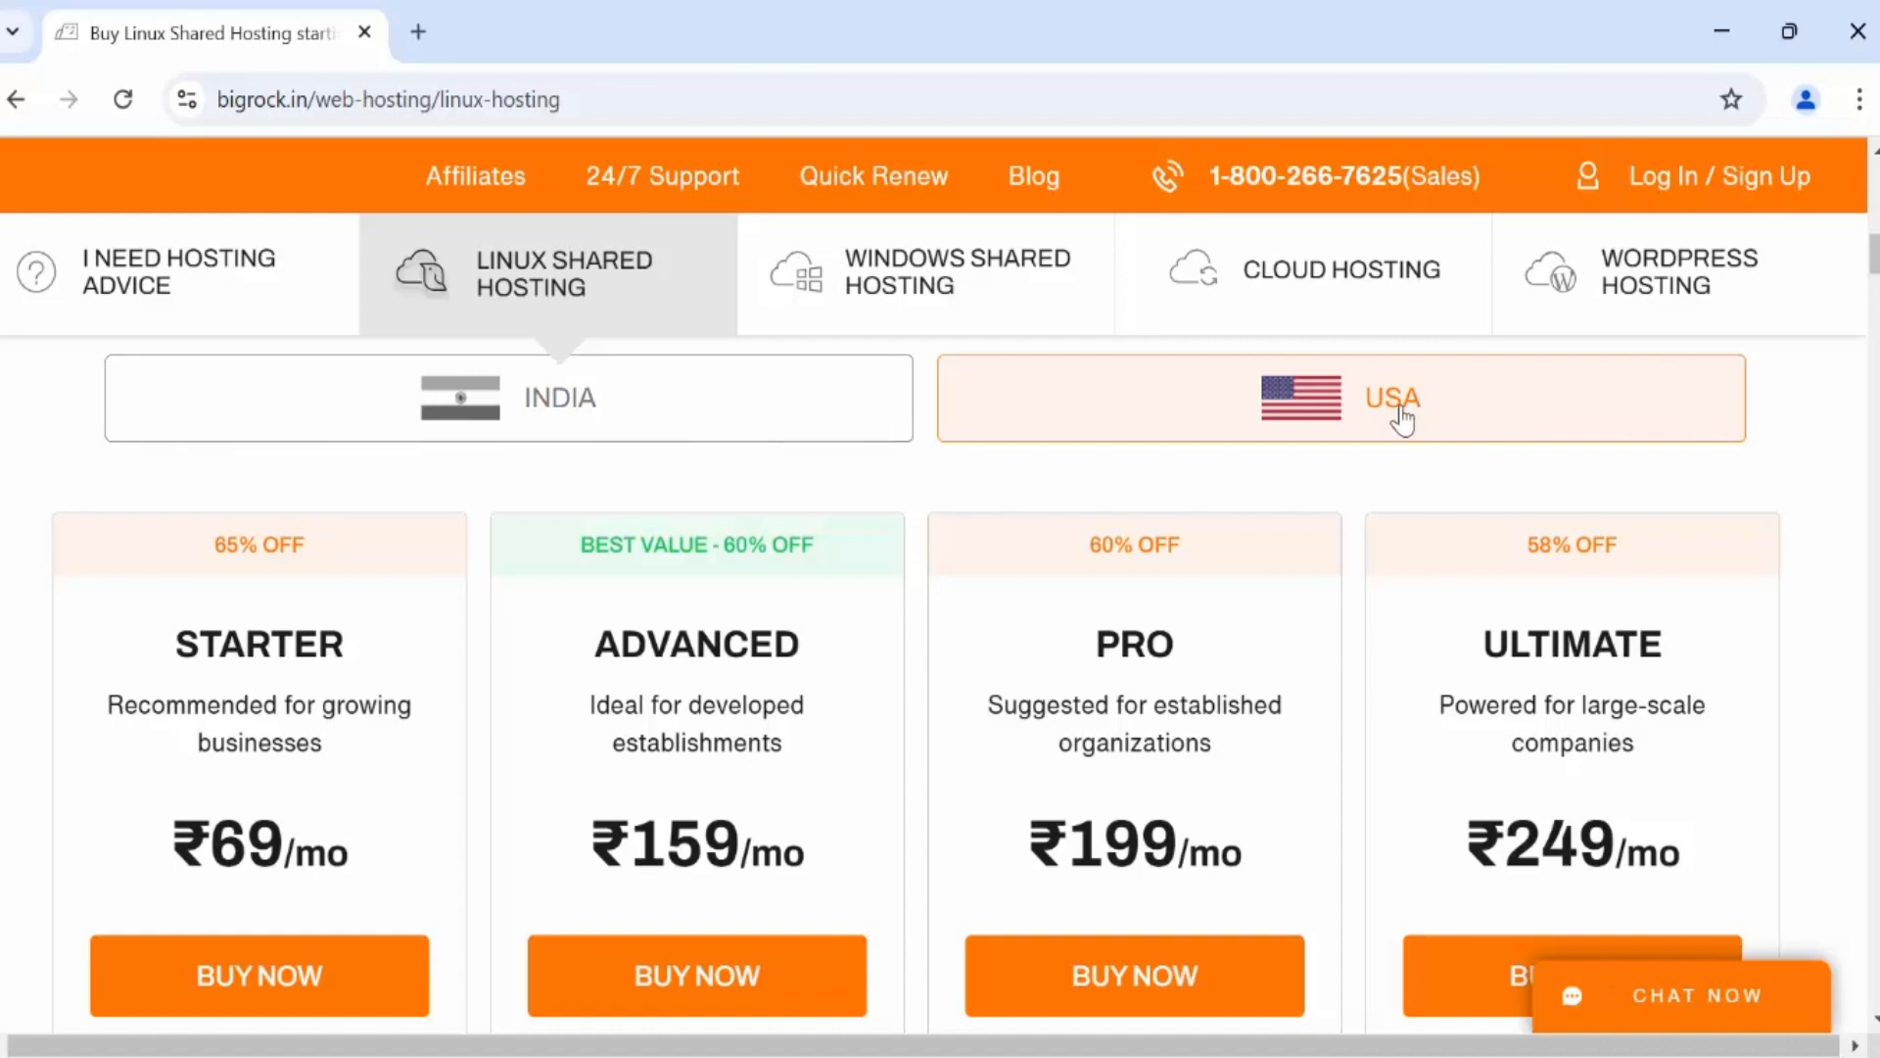
left_click(534, 430)
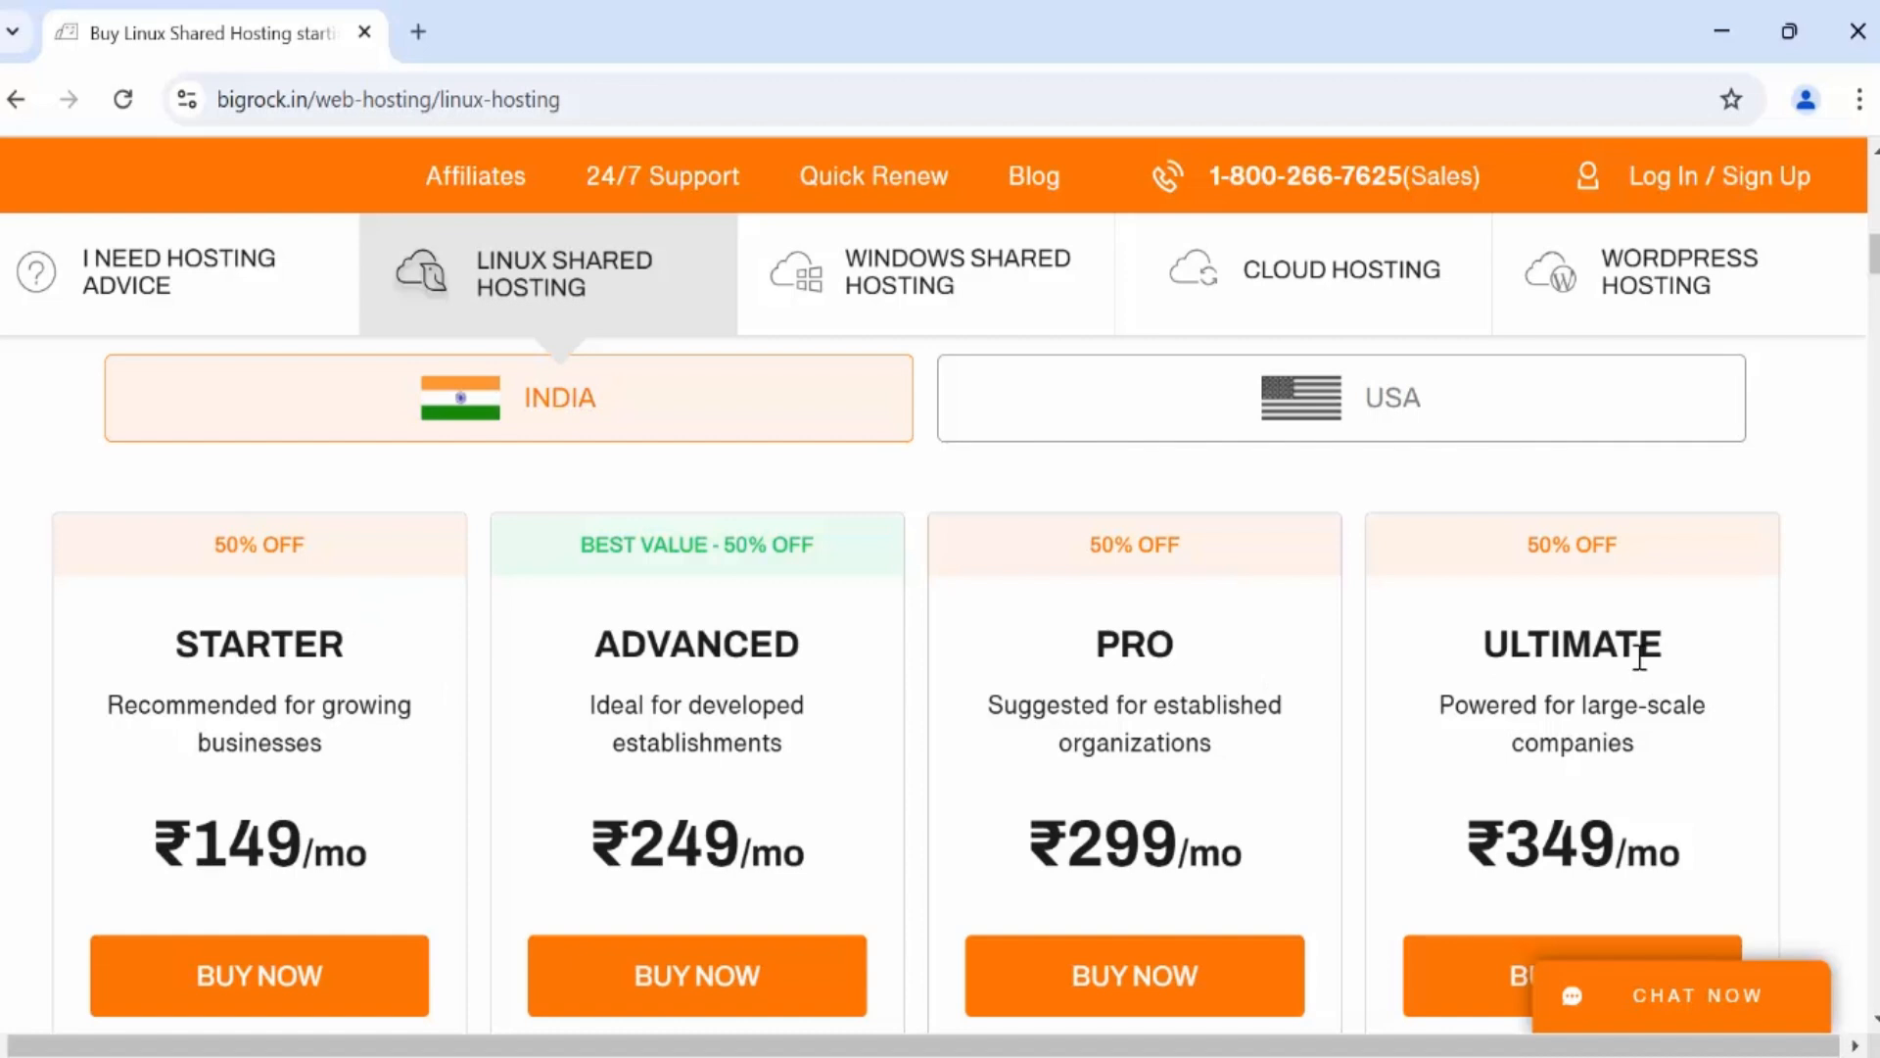
scroll(1640, 651, "down", 2)
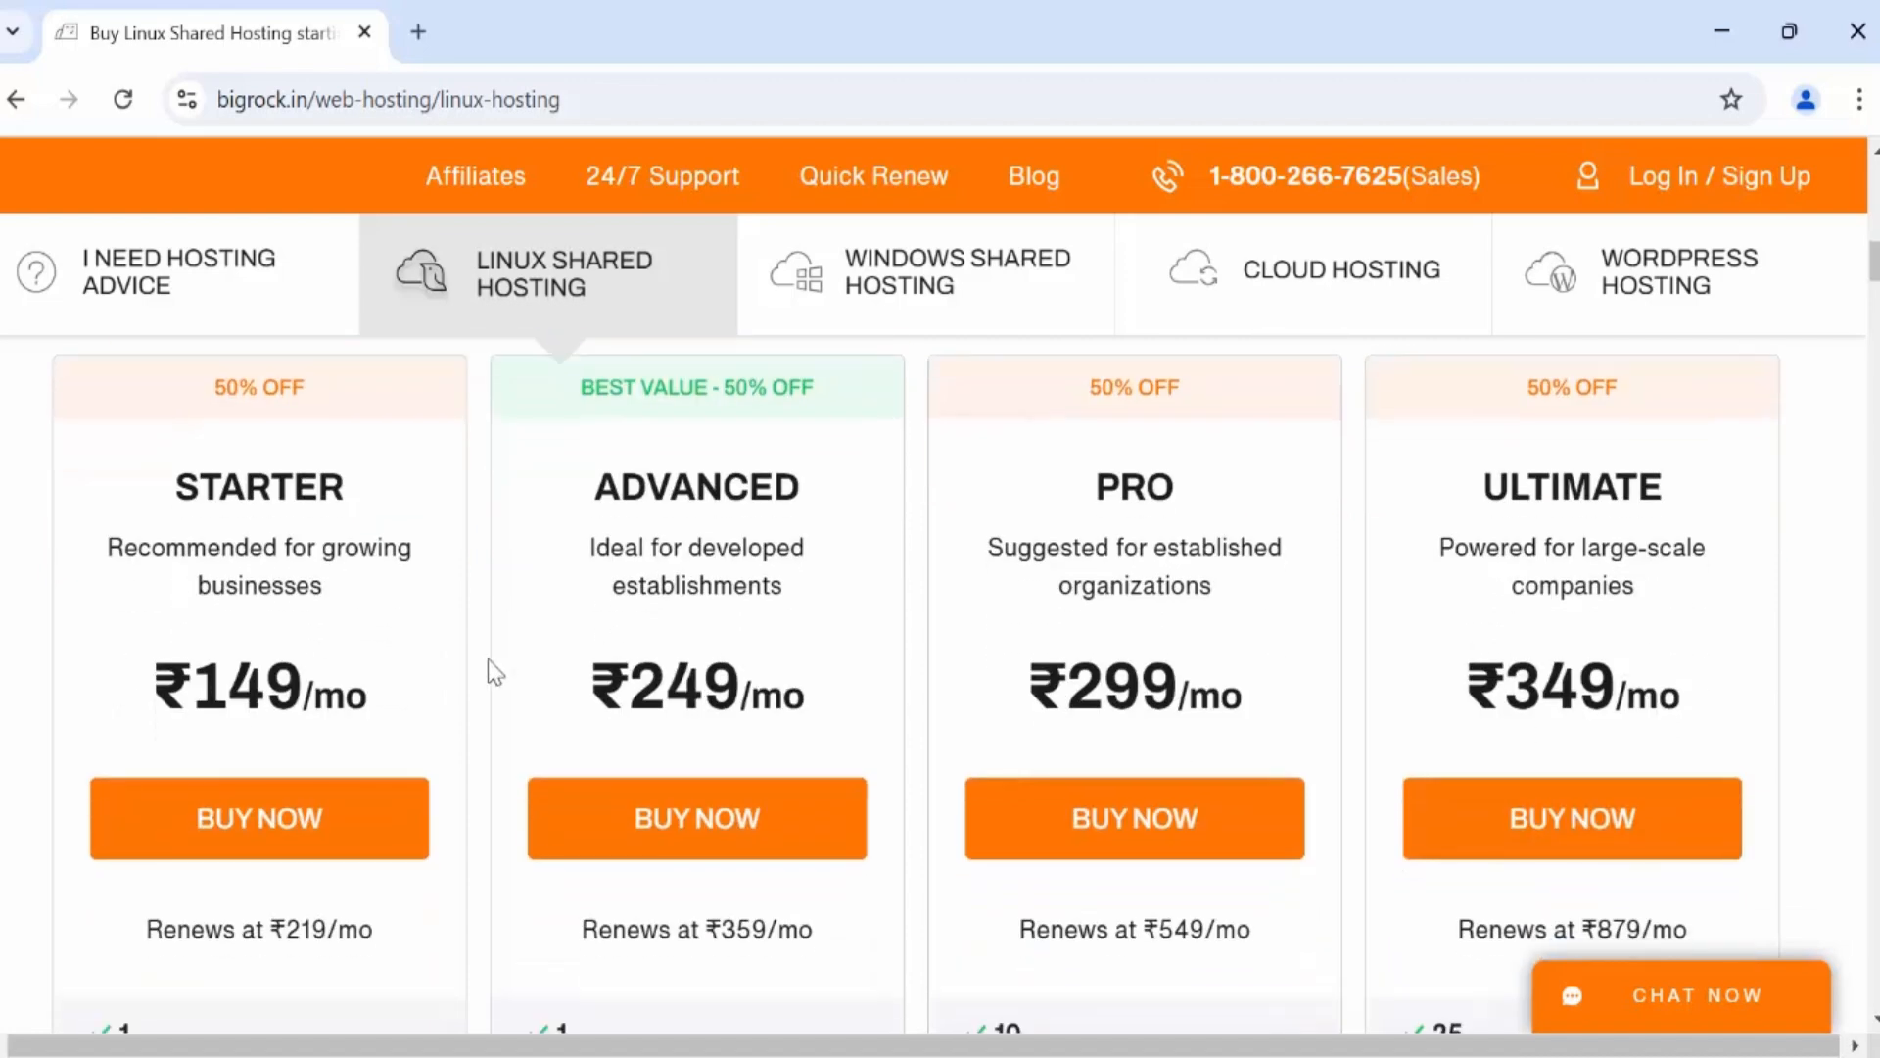
scroll(446, 652, "up", 2)
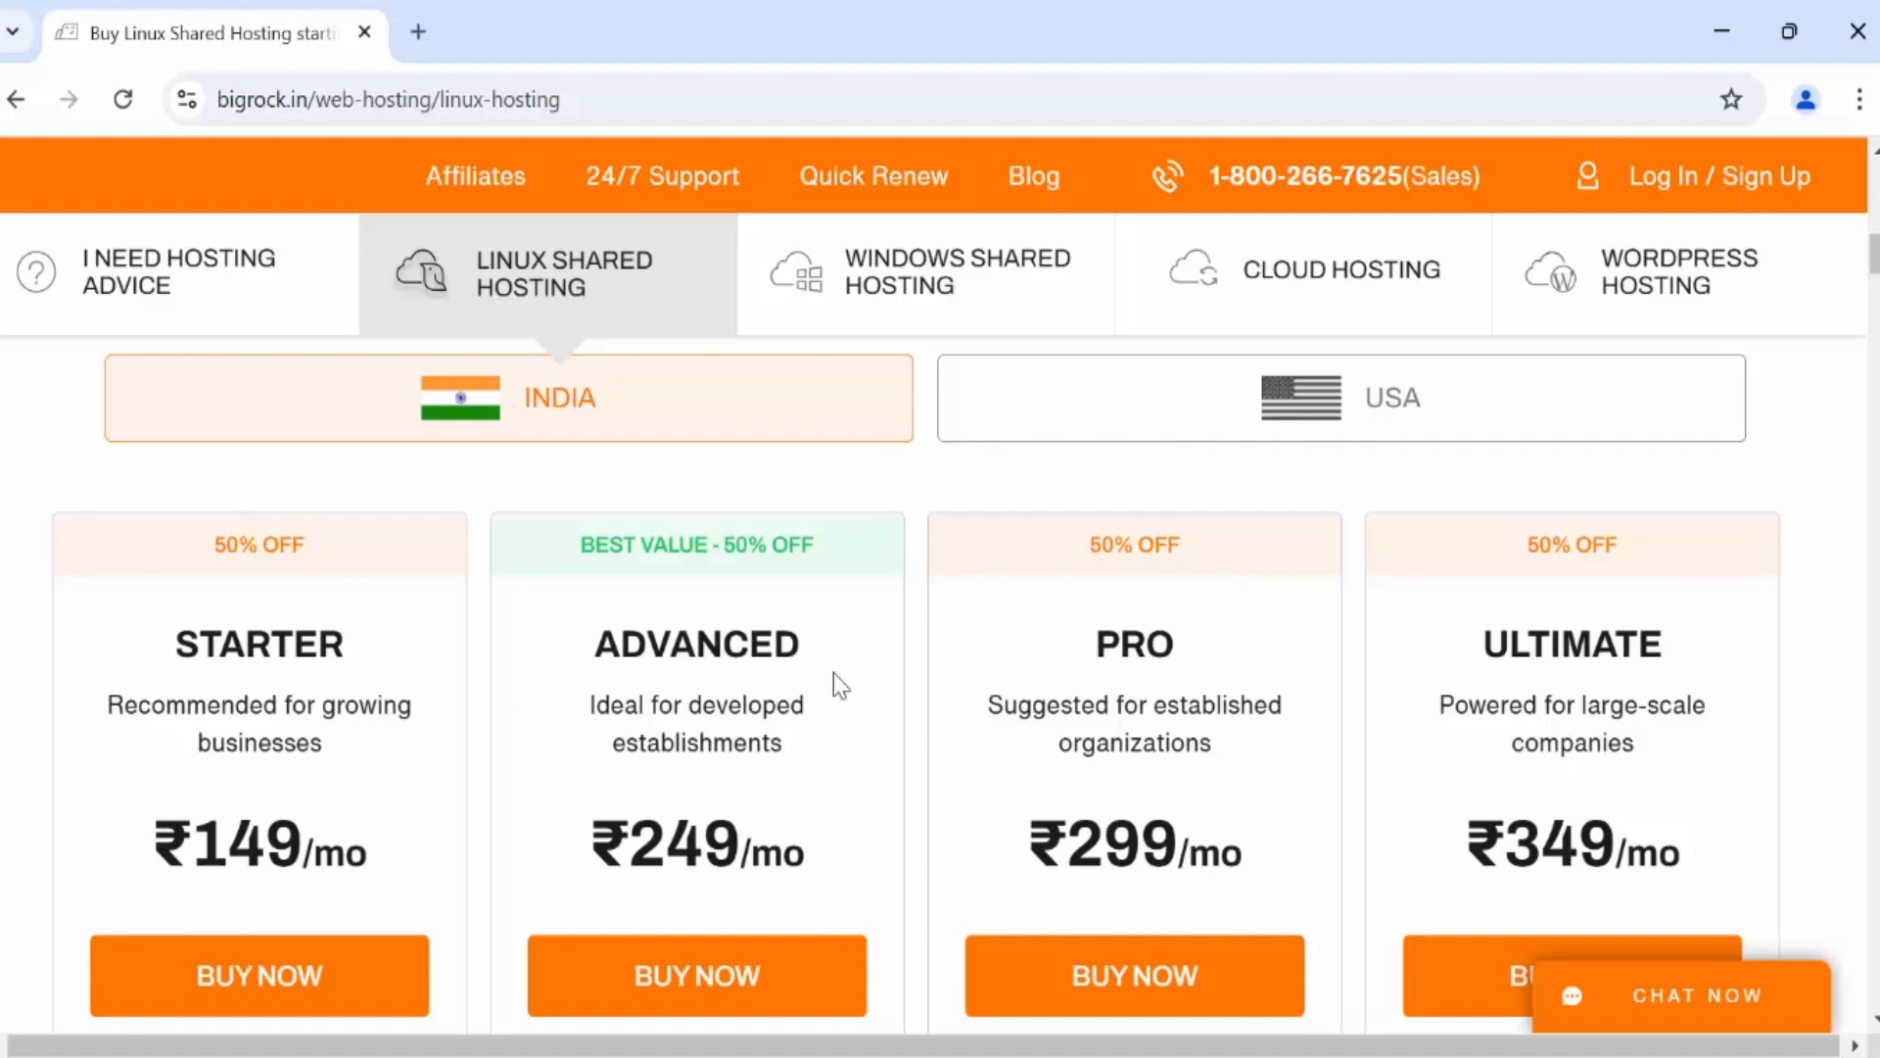
scroll(824, 660, "down", 5)
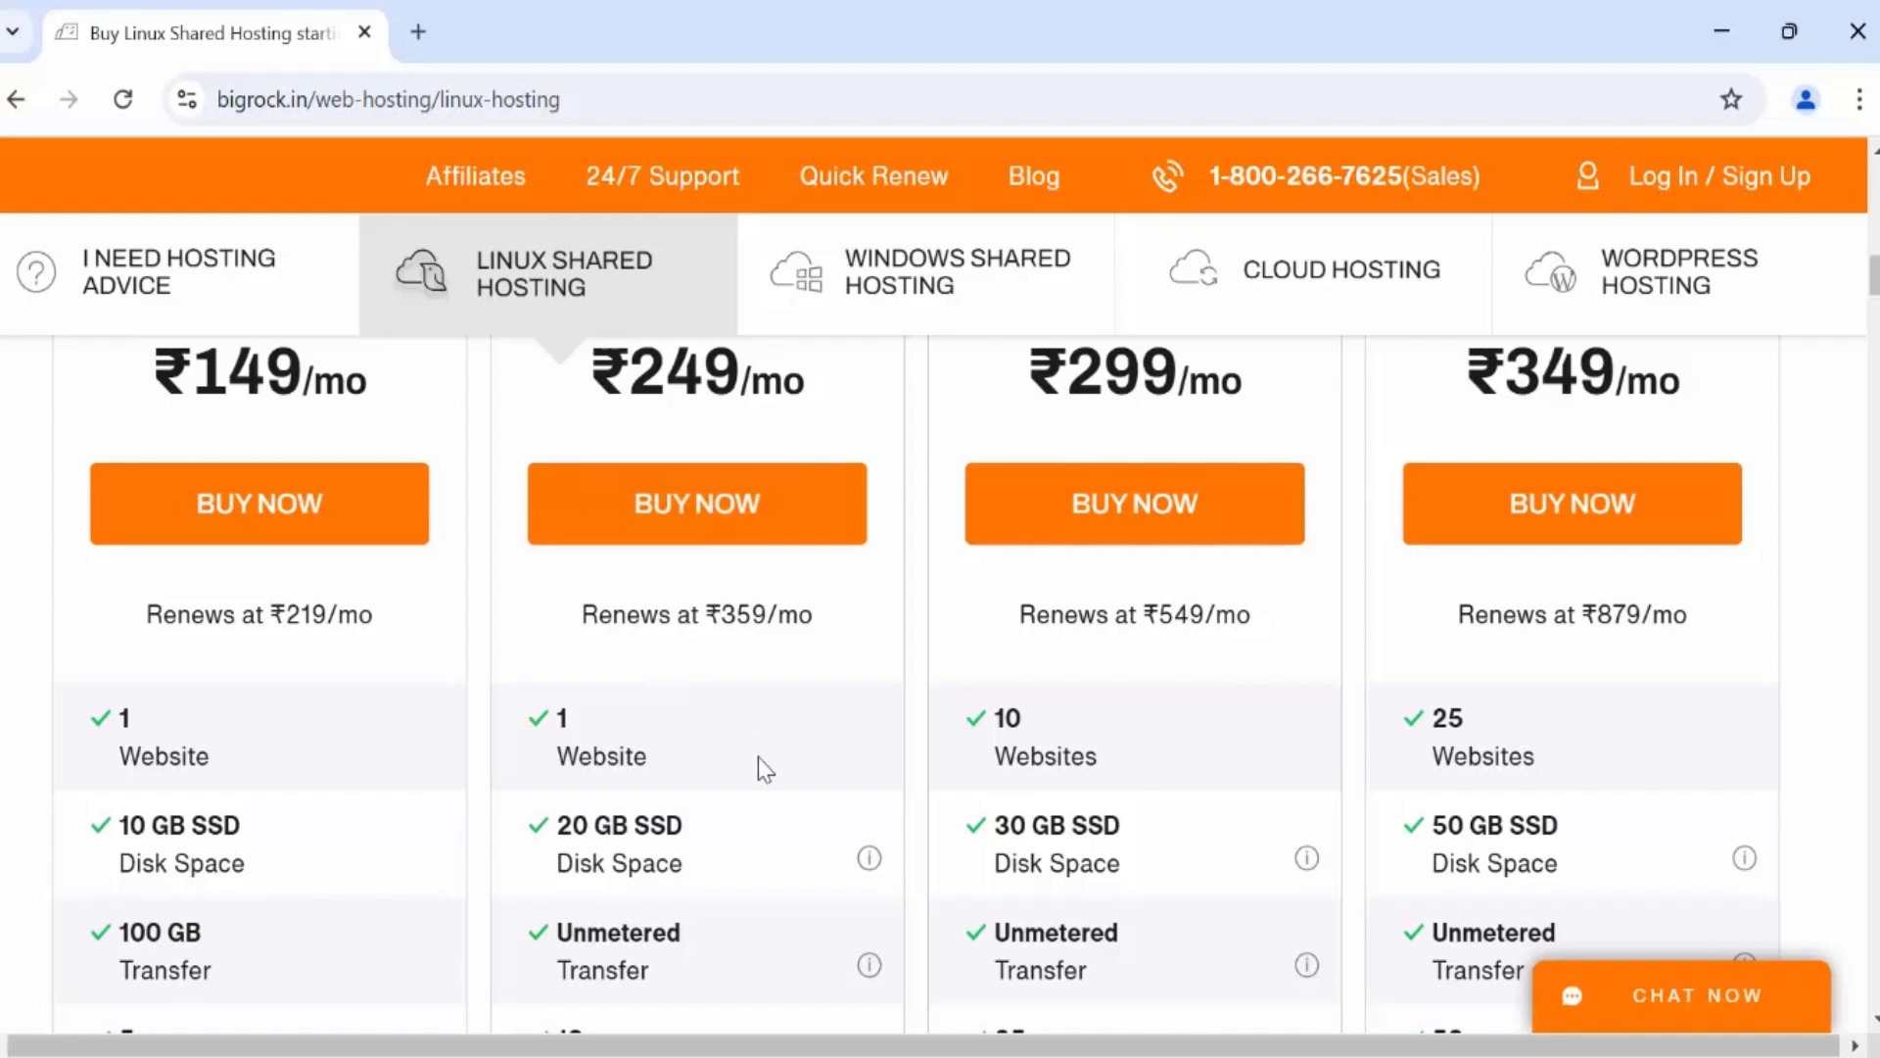
scroll(758, 760, "up", 3)
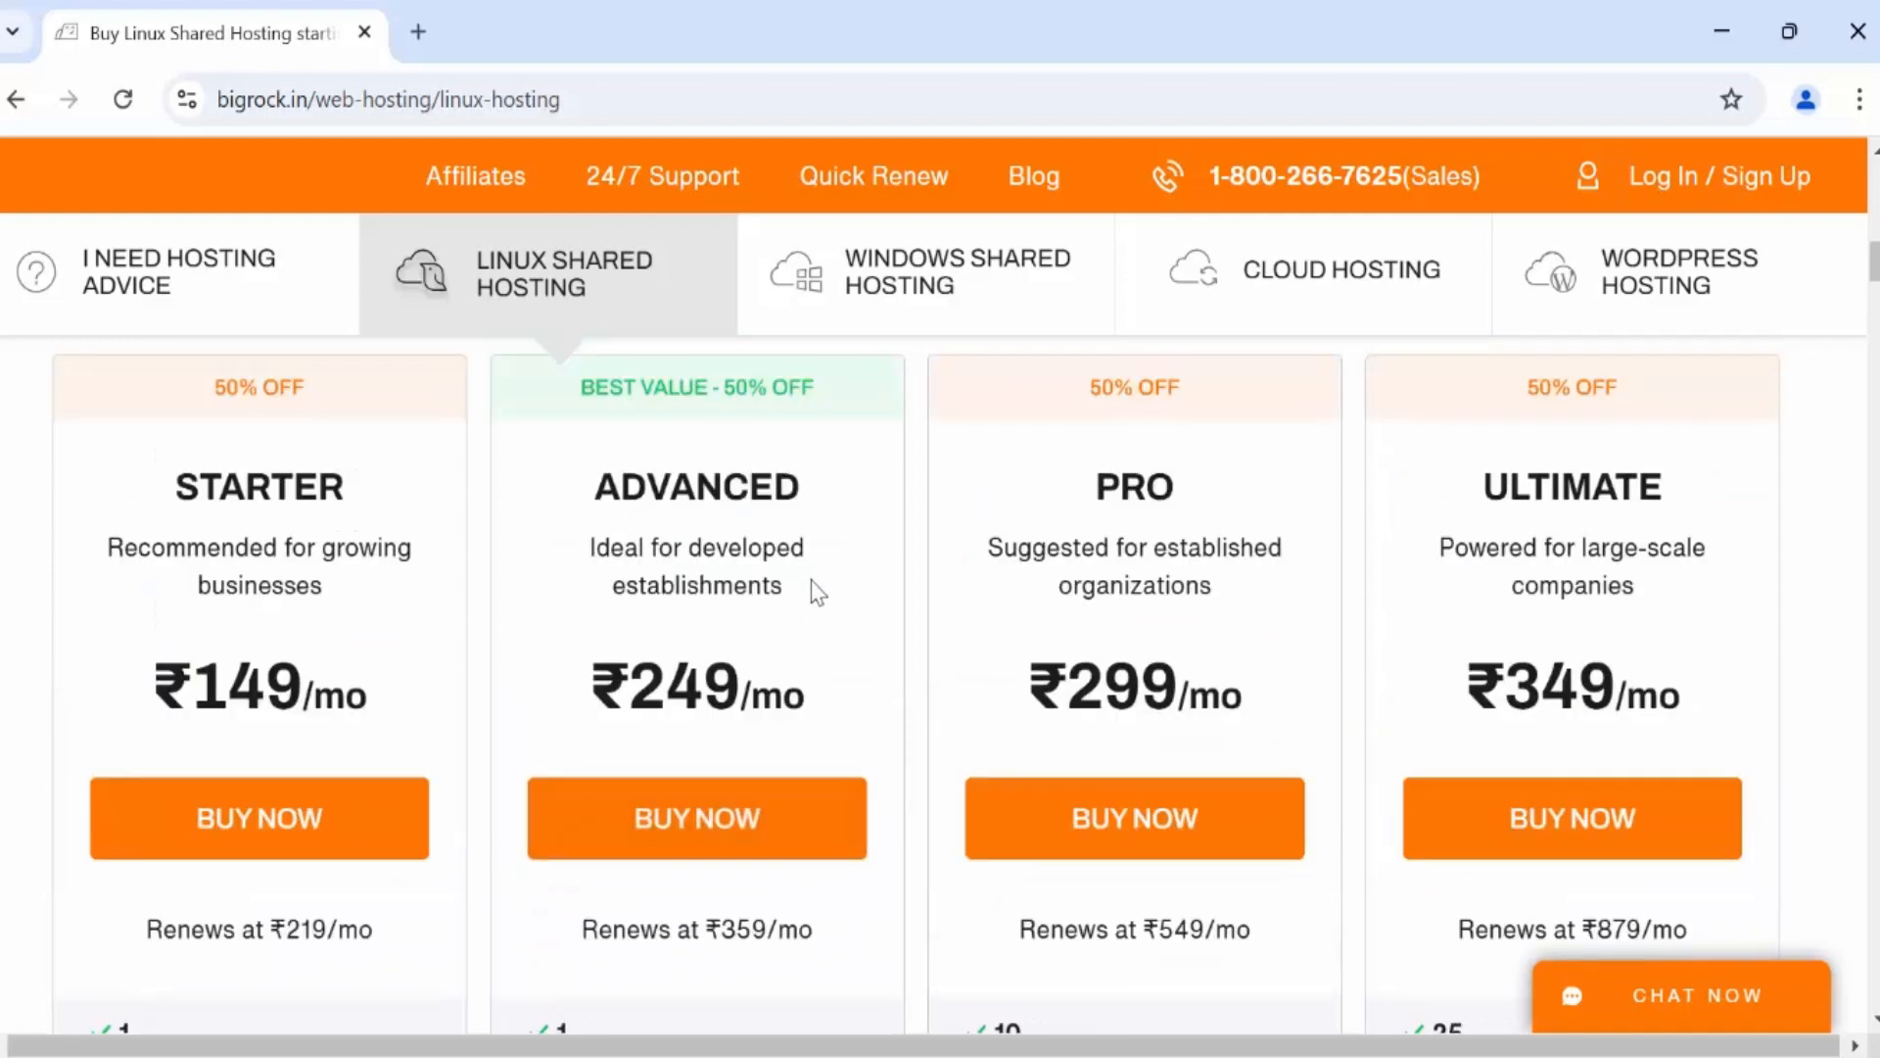
scroll(1167, 491, "down", 2)
scroll(1226, 543, "up", 3)
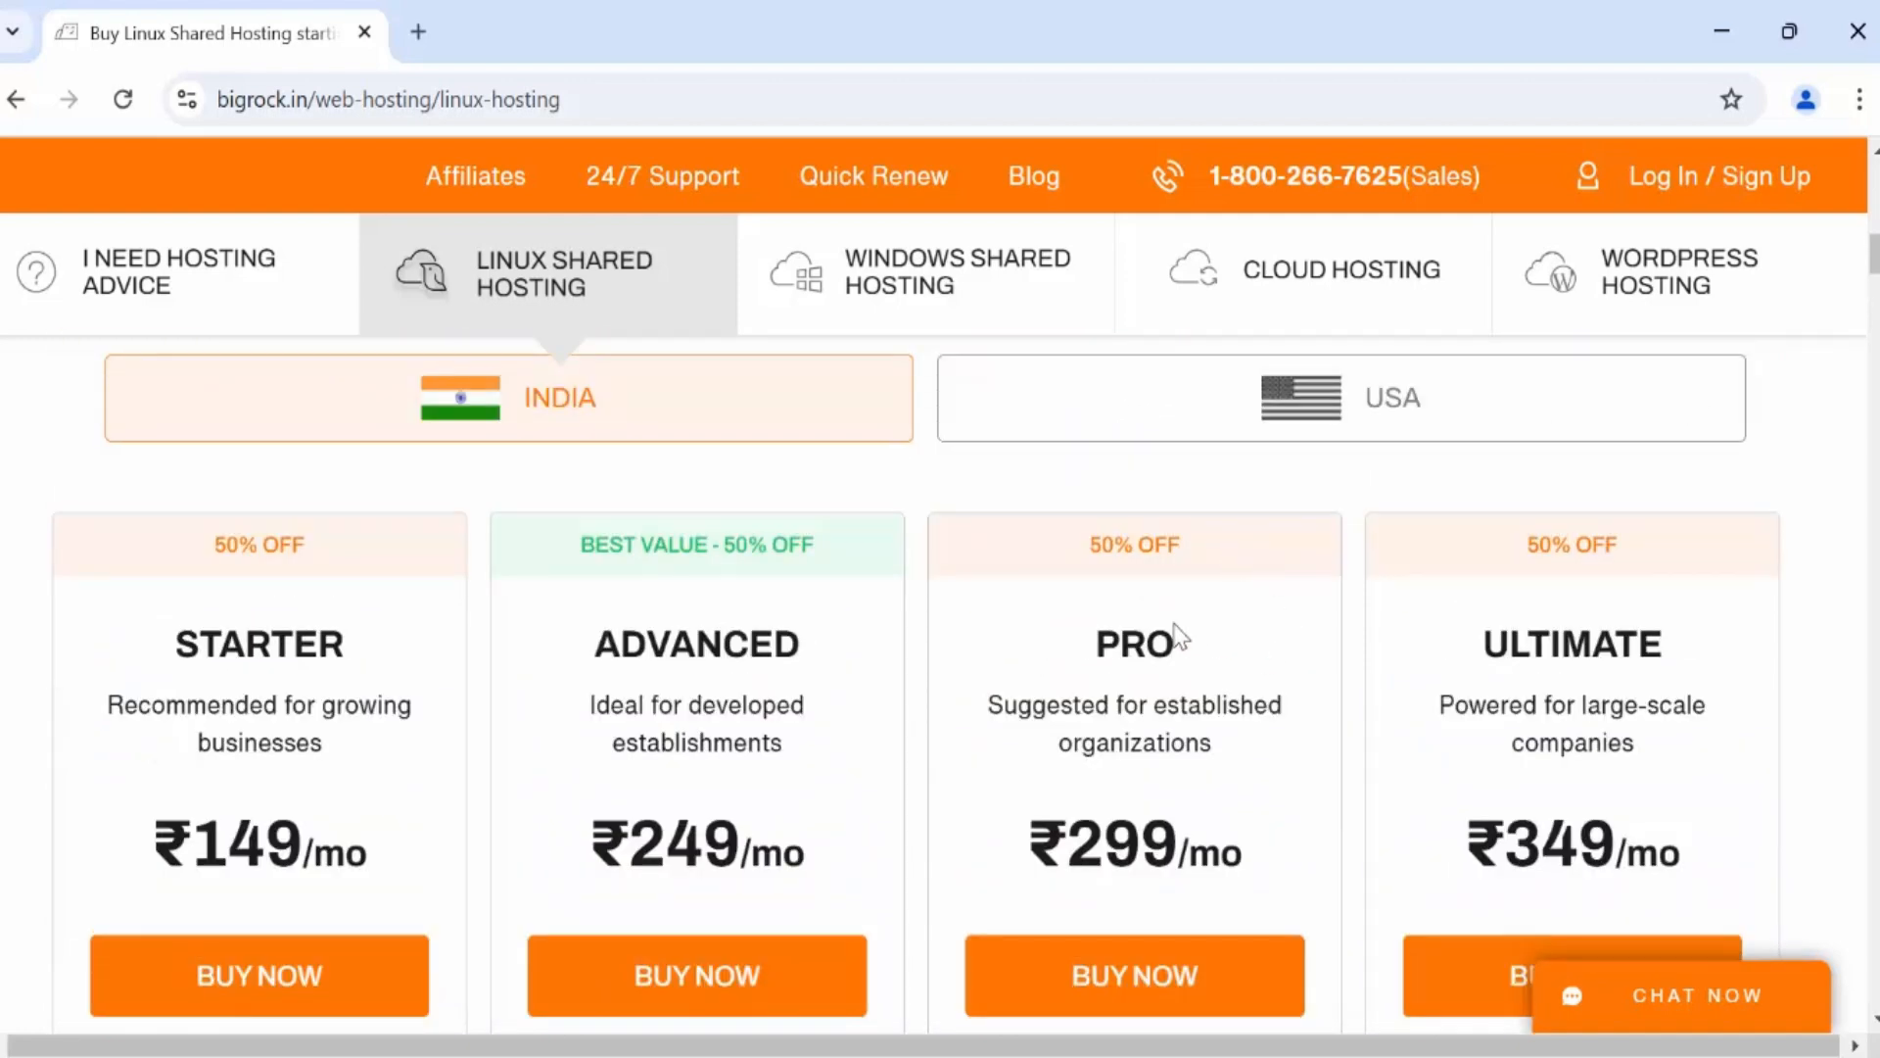
scroll(1267, 738, "down", 5)
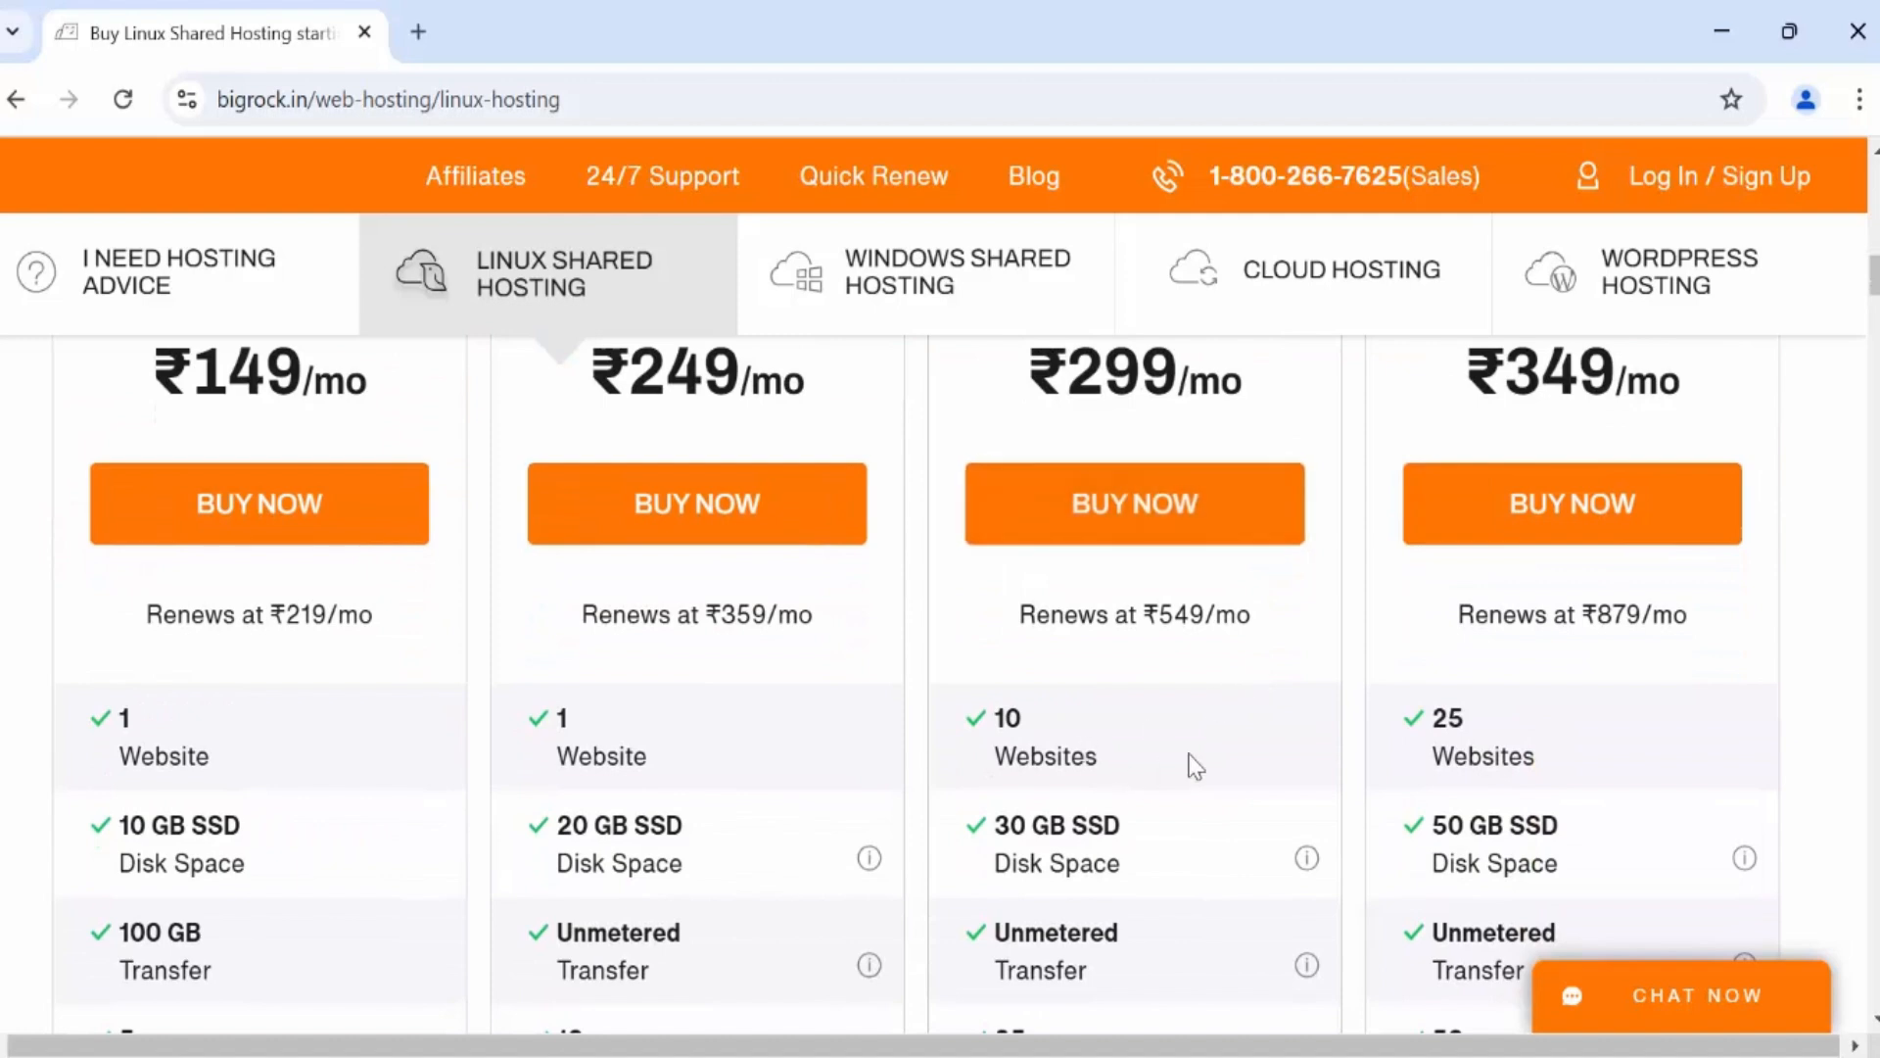
scroll(1194, 766, "down", 3)
scroll(1230, 738, "up", 2)
scroll(1259, 680, "up", 3)
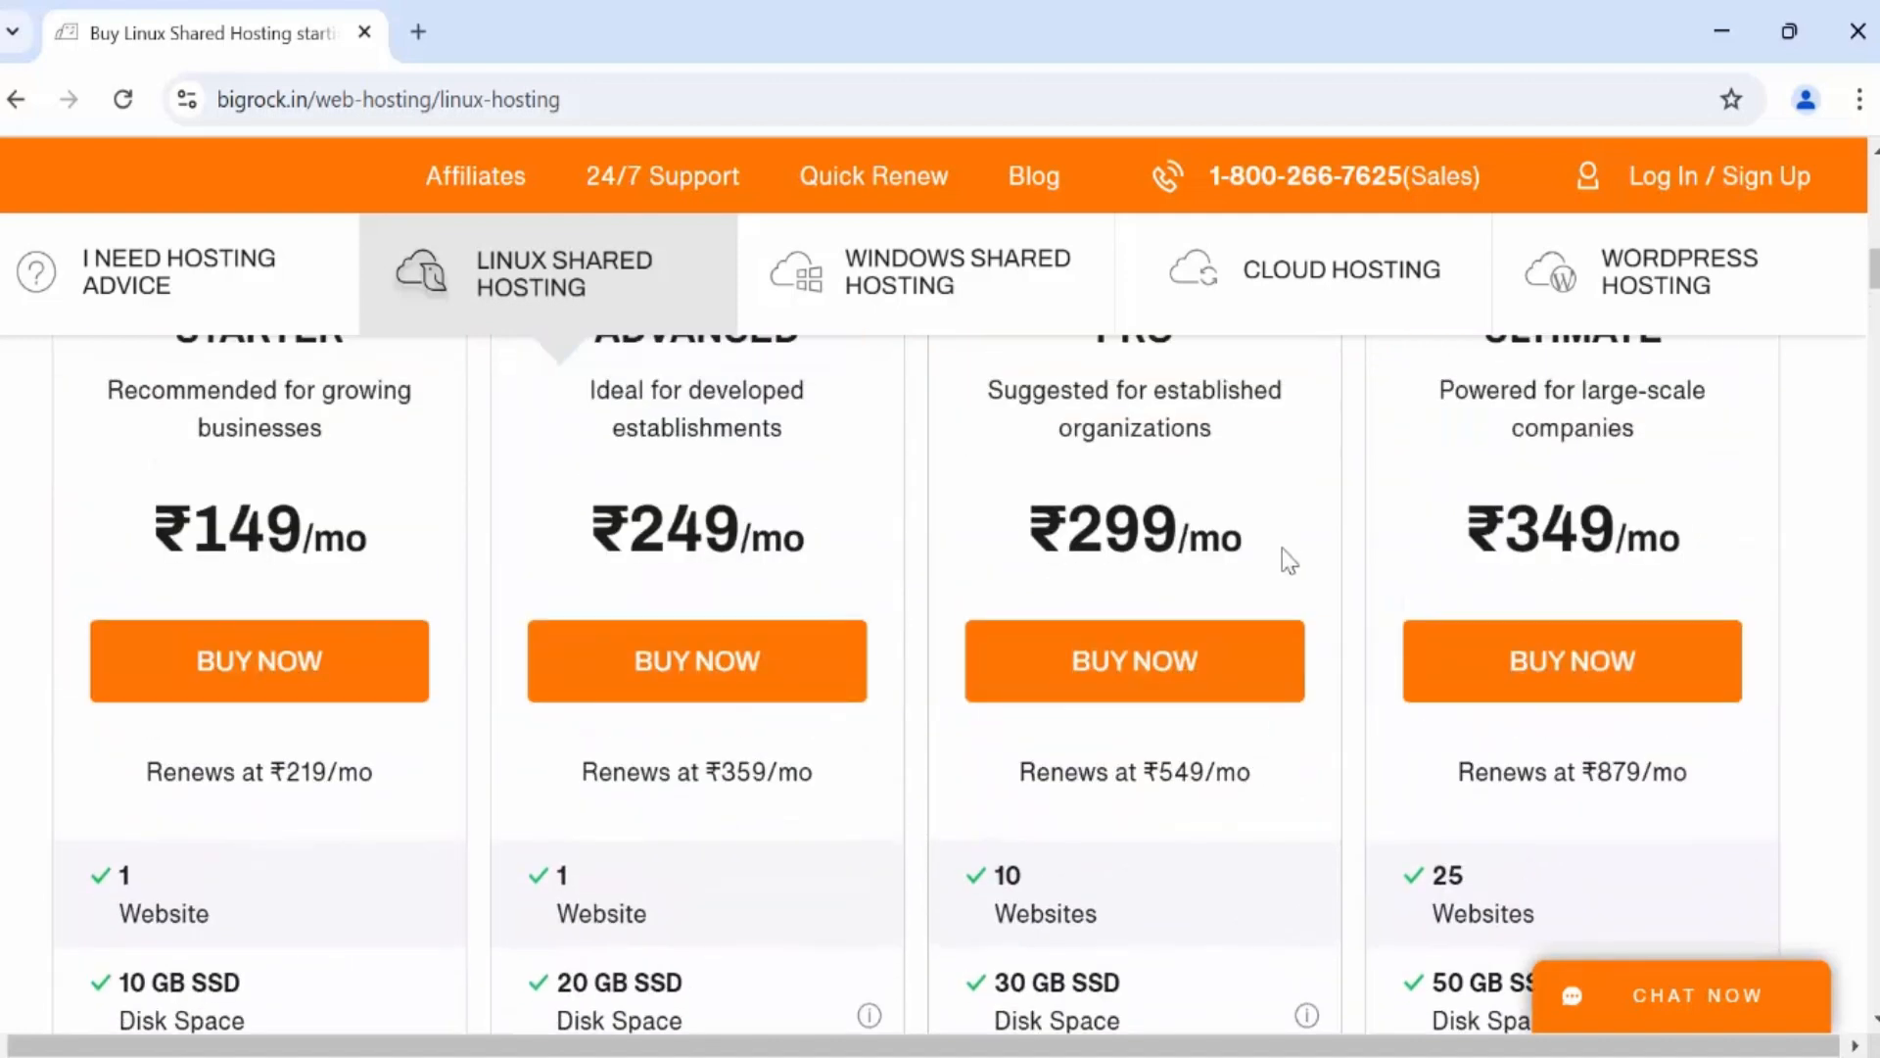
scroll(1287, 562, "up", 2)
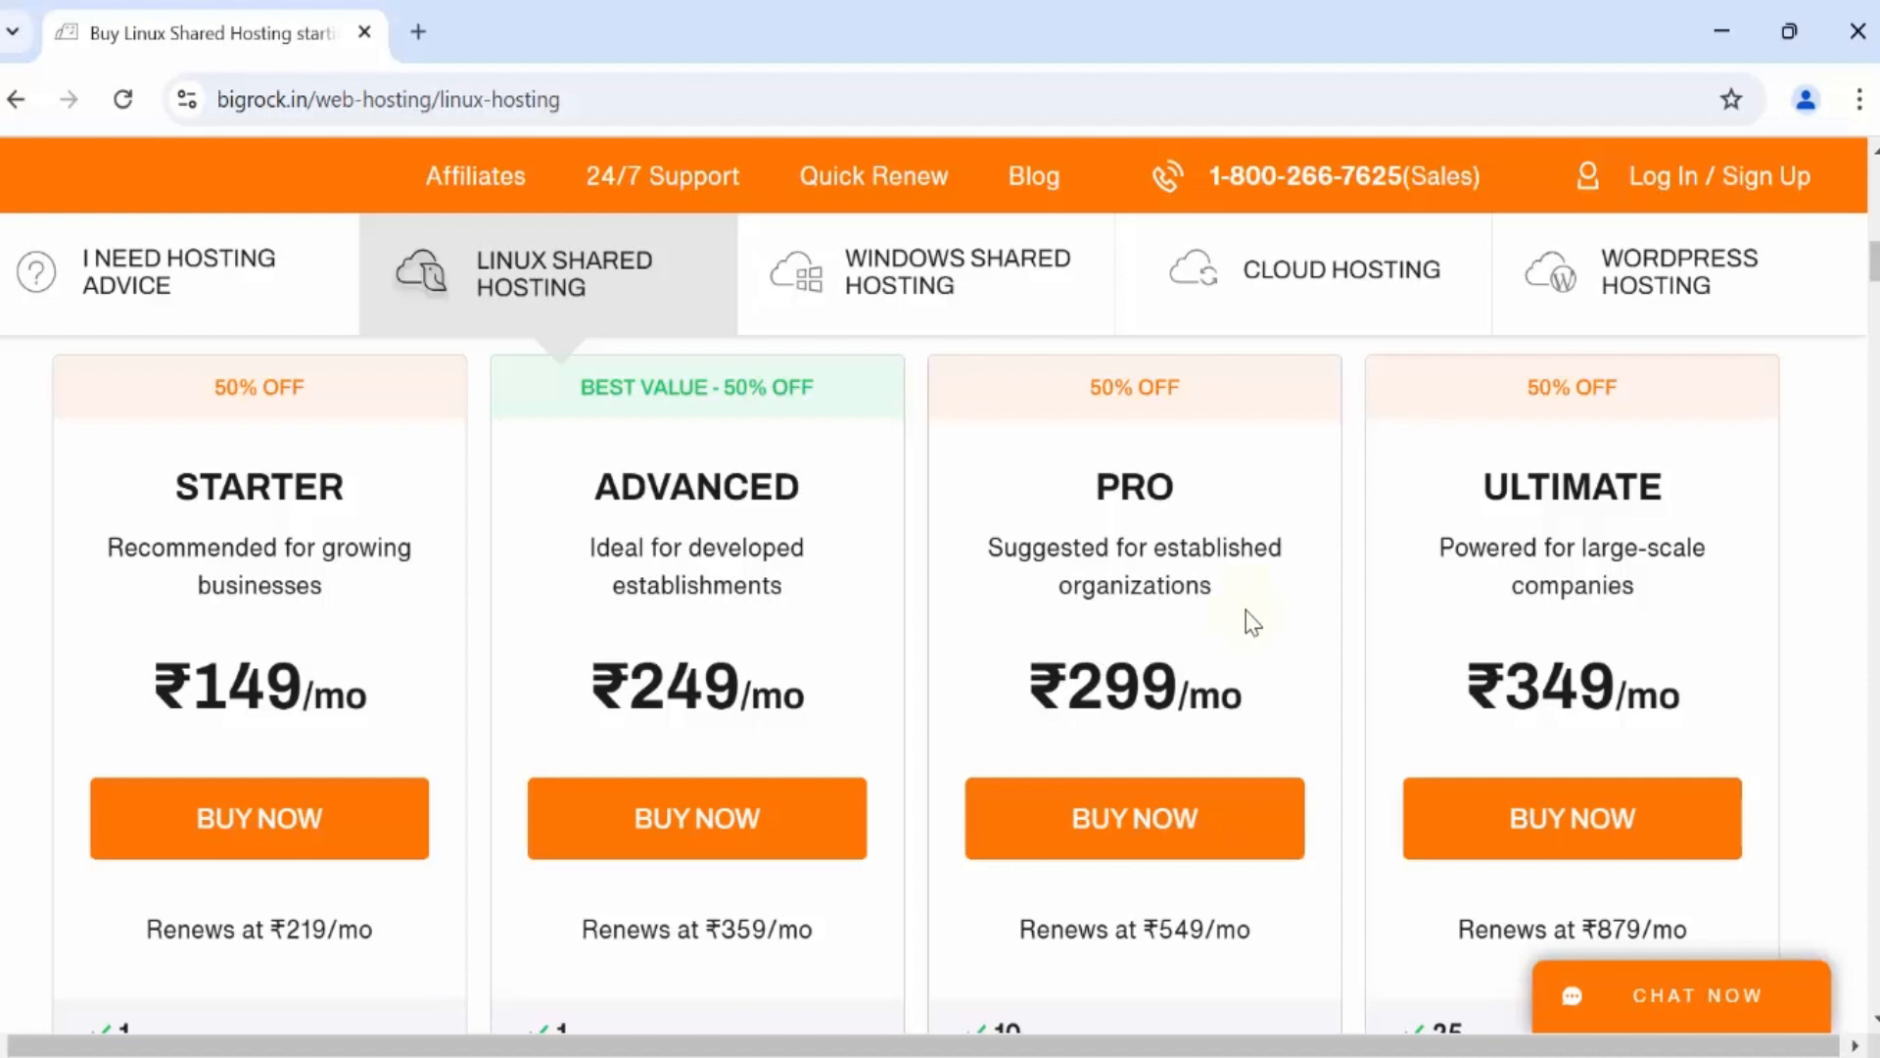
scroll(1250, 617, "up", 8)
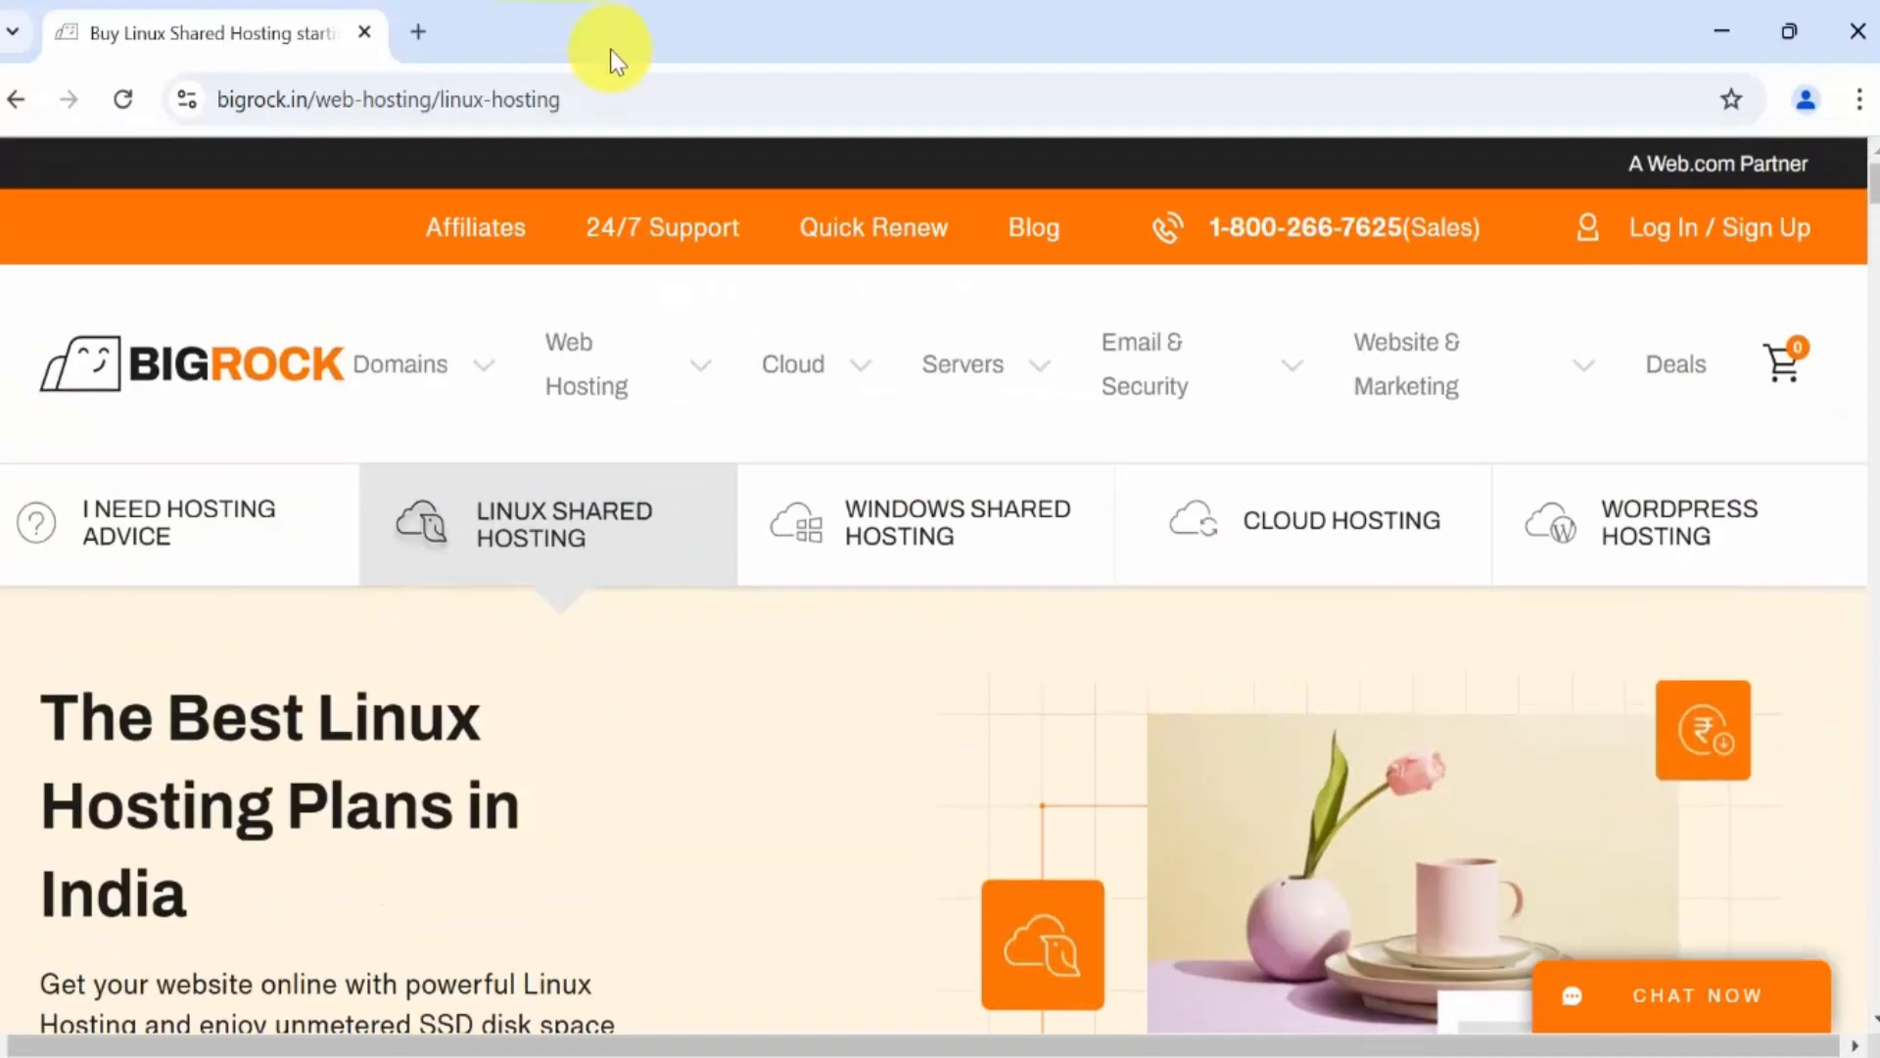
Log in to the BigRock account without saving the password in the browser.
left_click(1670, 237)
scroll(1499, 514, "down", 5)
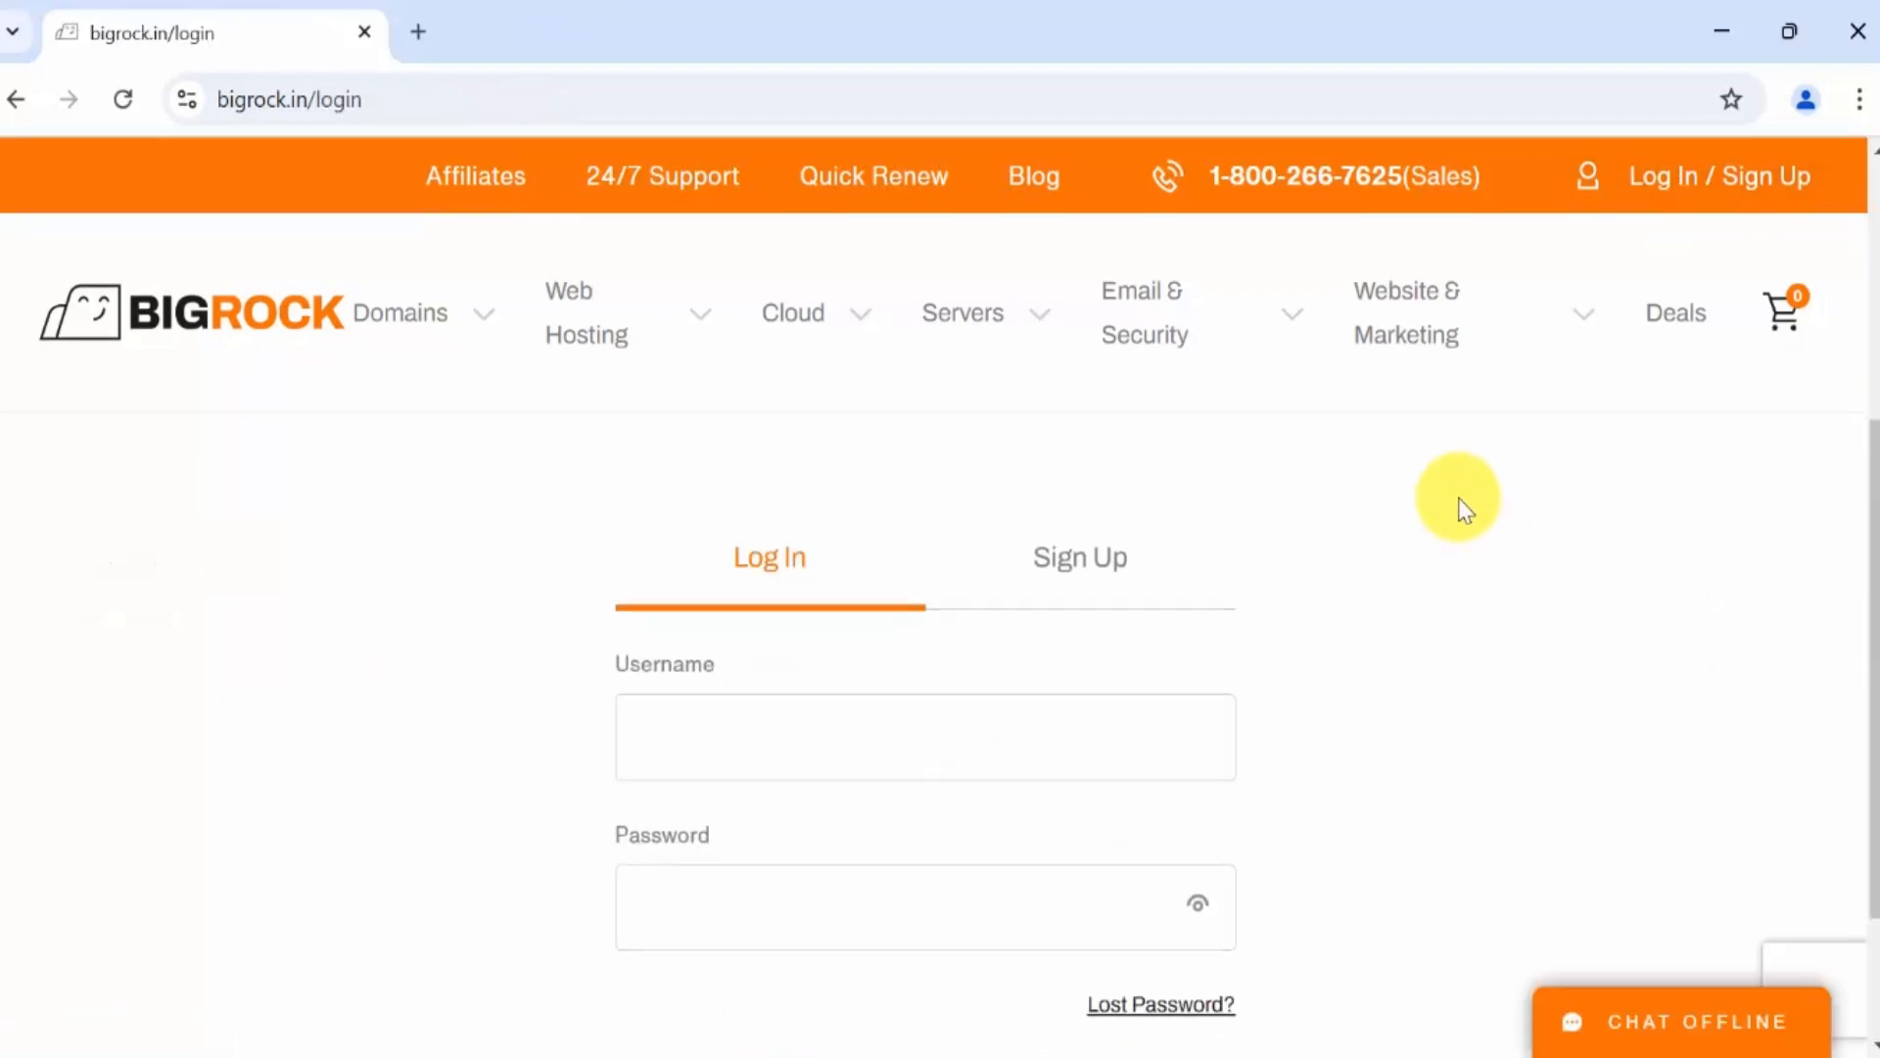
scroll(1459, 504, "down", 2)
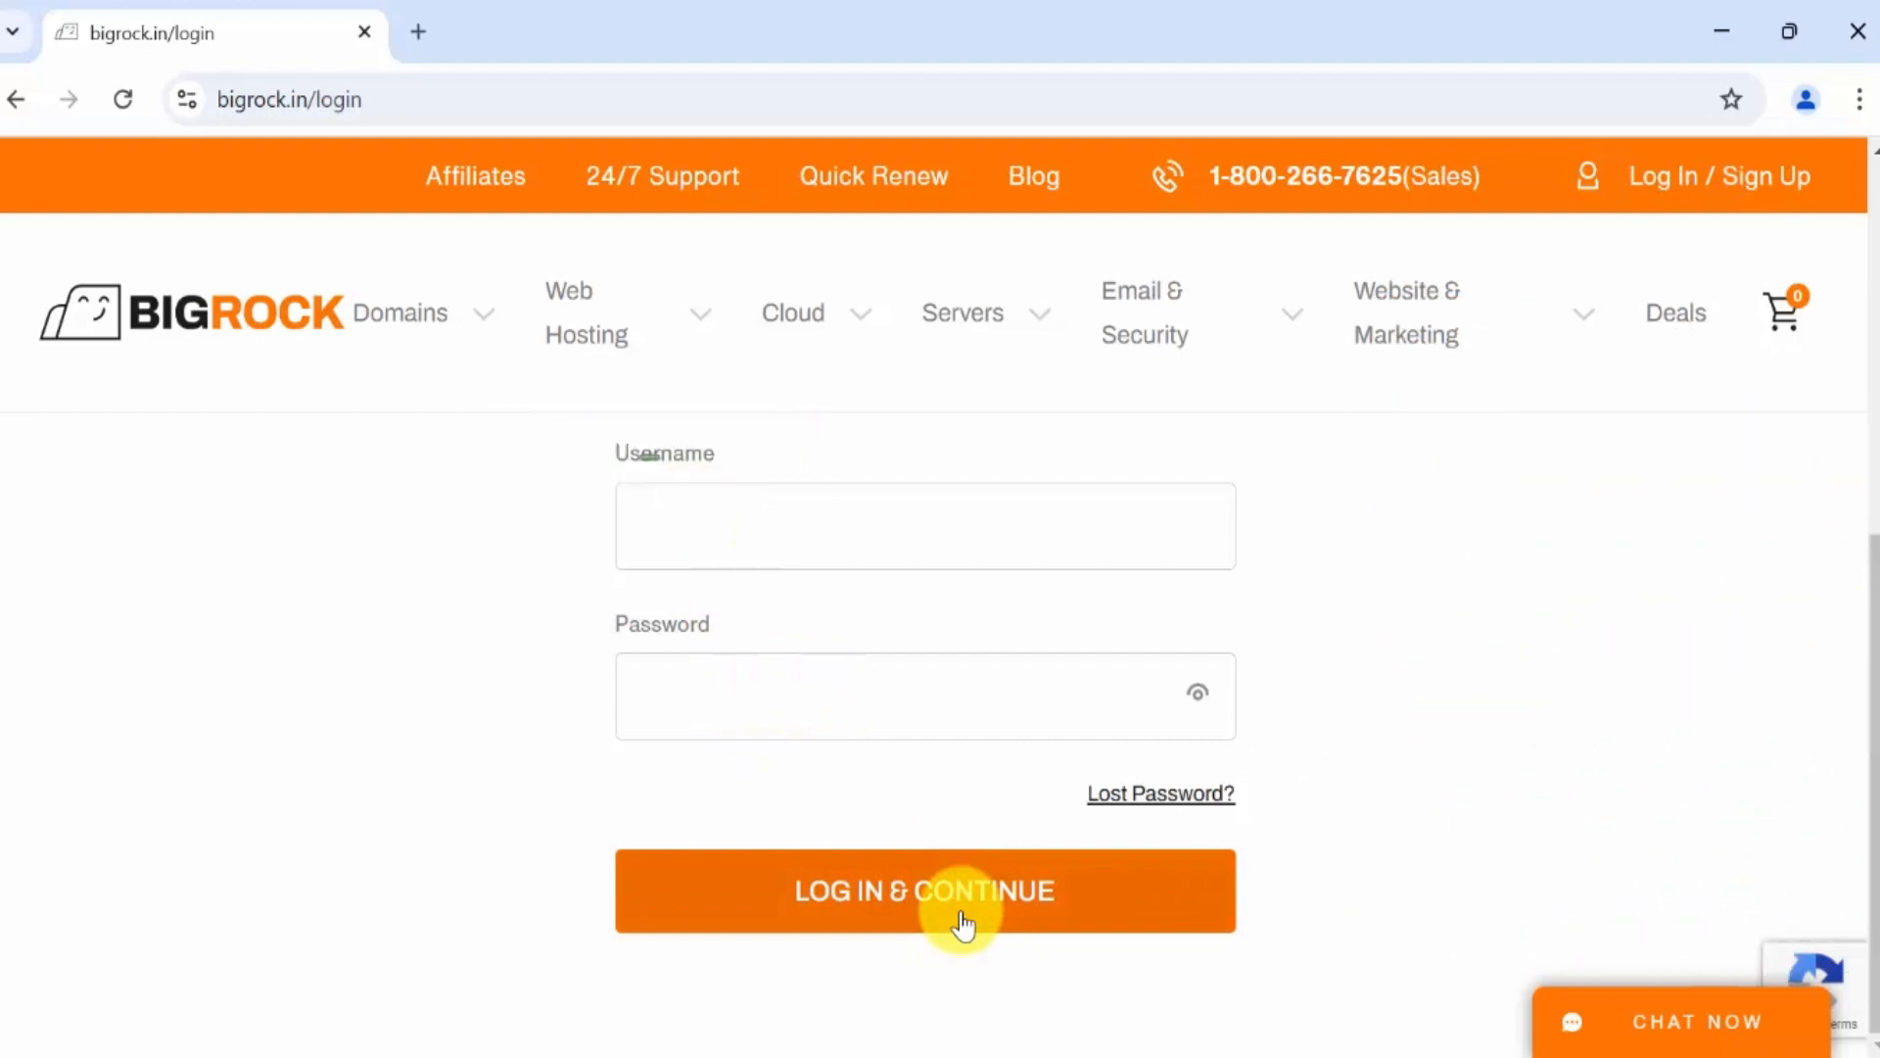
left_click(963, 923)
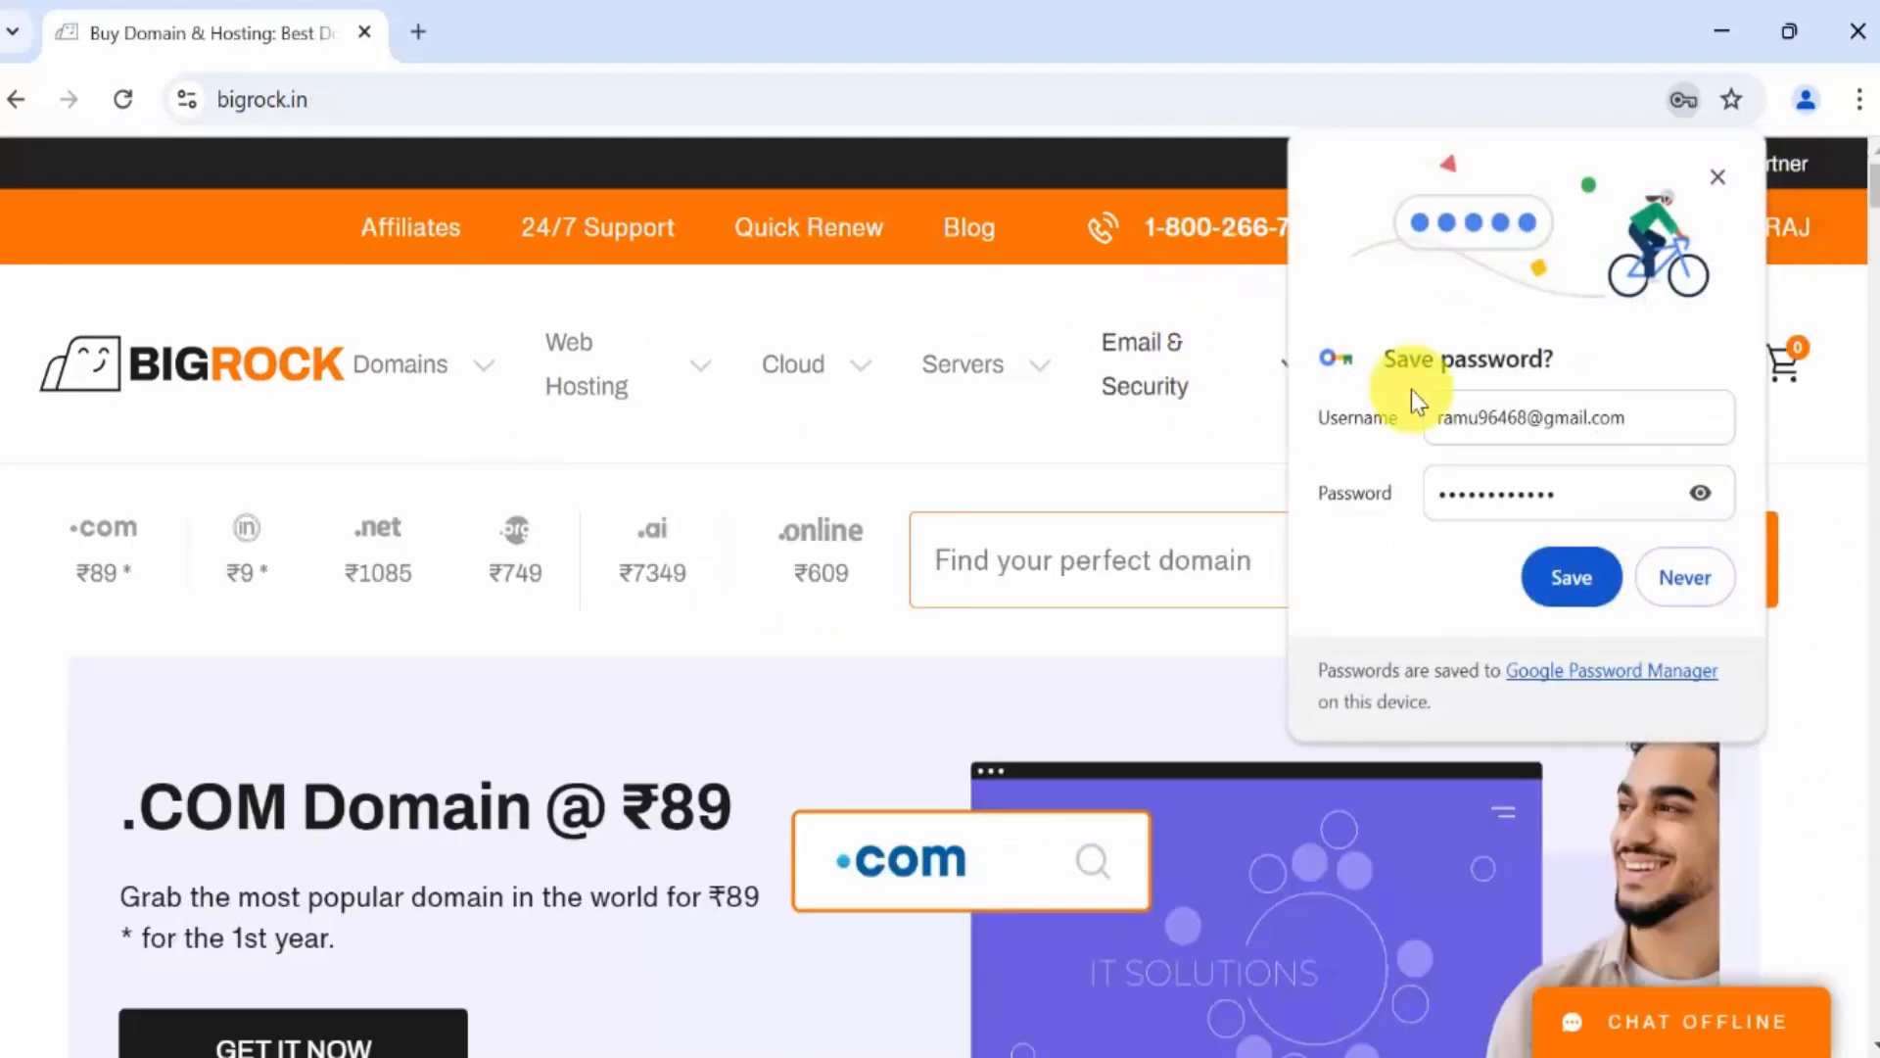
left_click(1701, 570)
From My Account, dismiss the welcome panel and open the apstudycircle.com hosting order.
mouse_move(1704, 221)
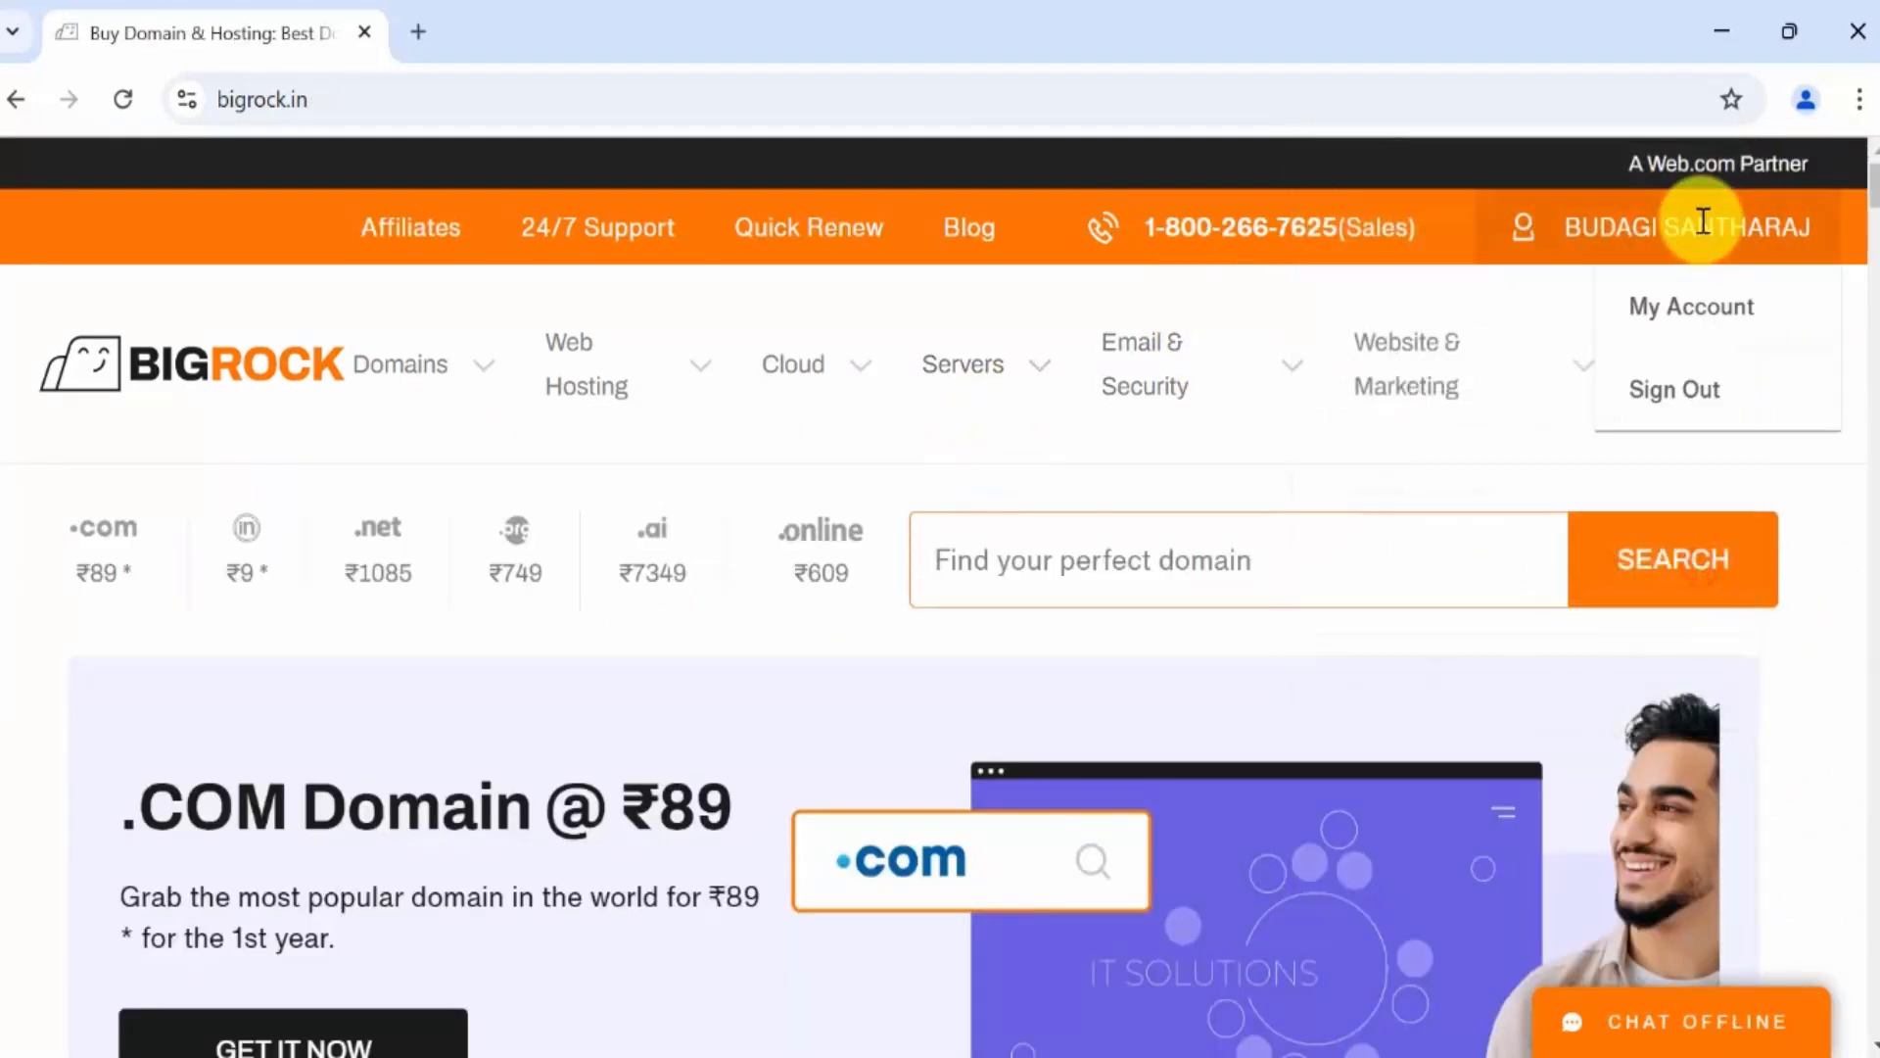
left_click(1658, 305)
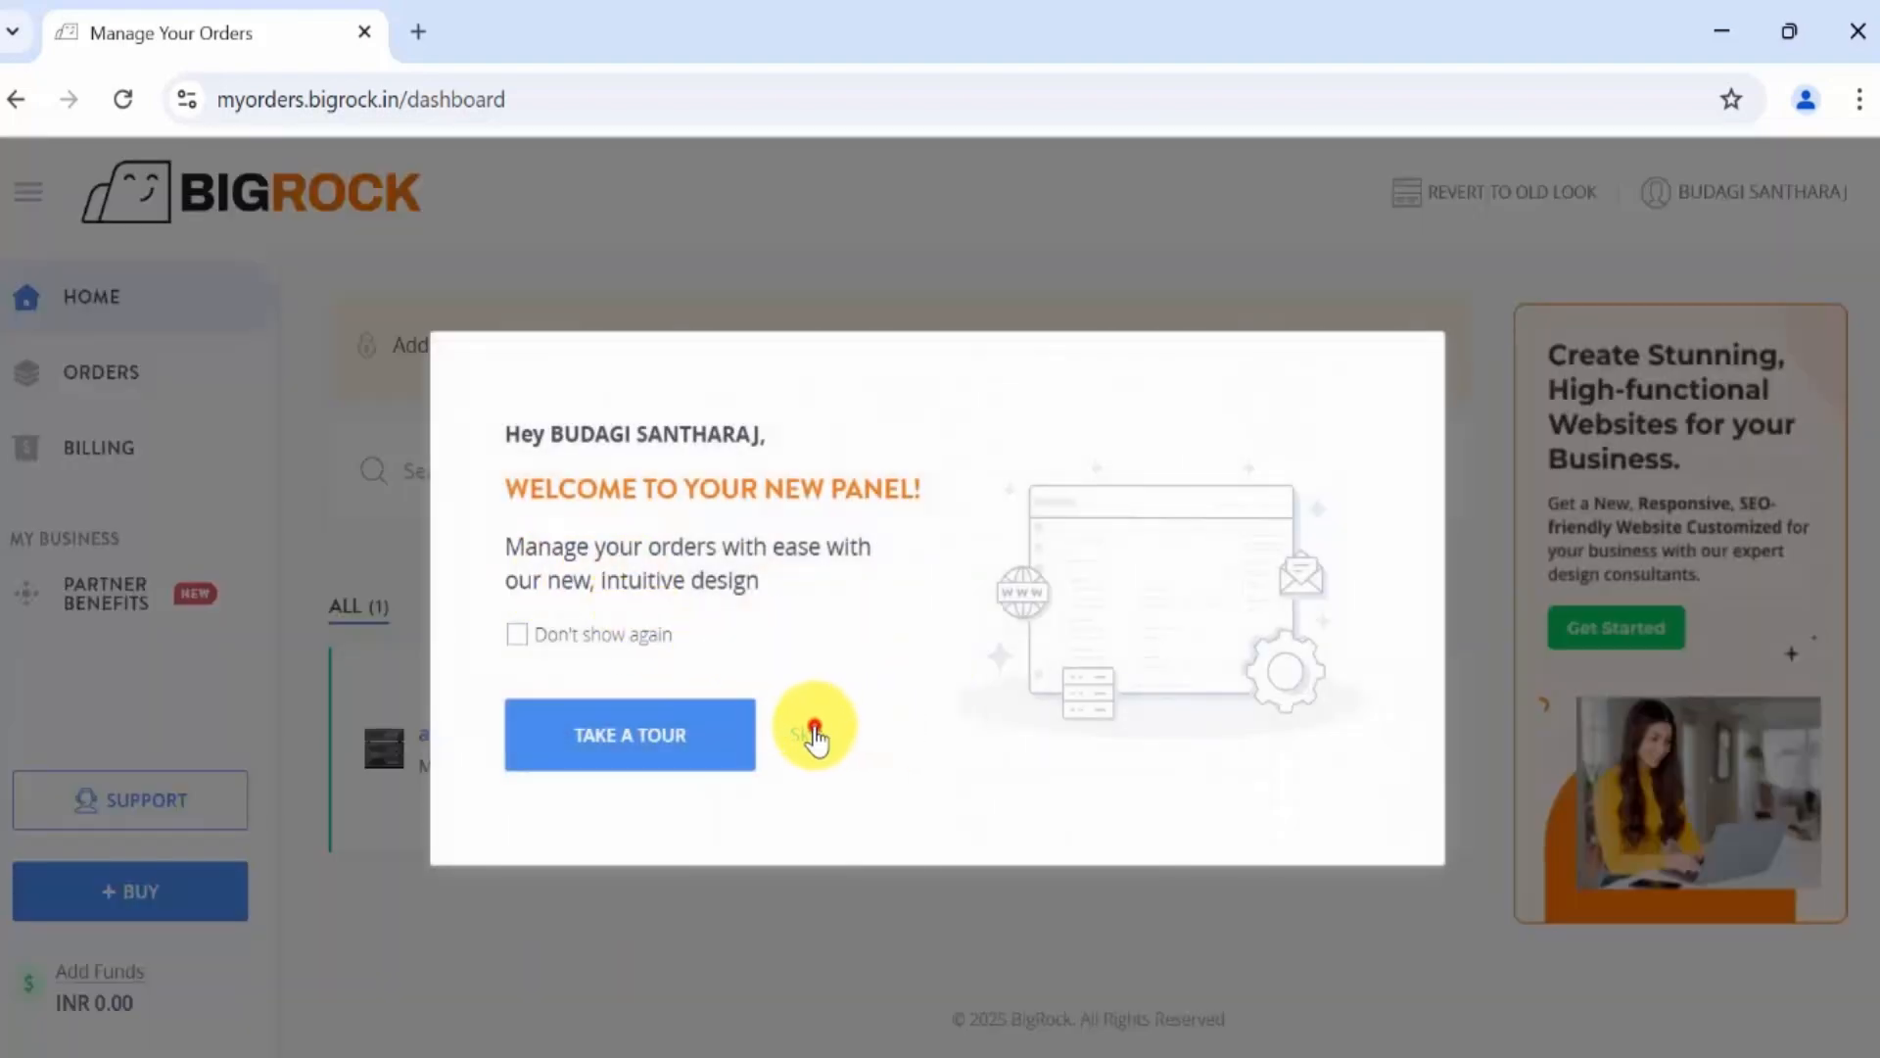
left_click(814, 736)
left_click(504, 734)
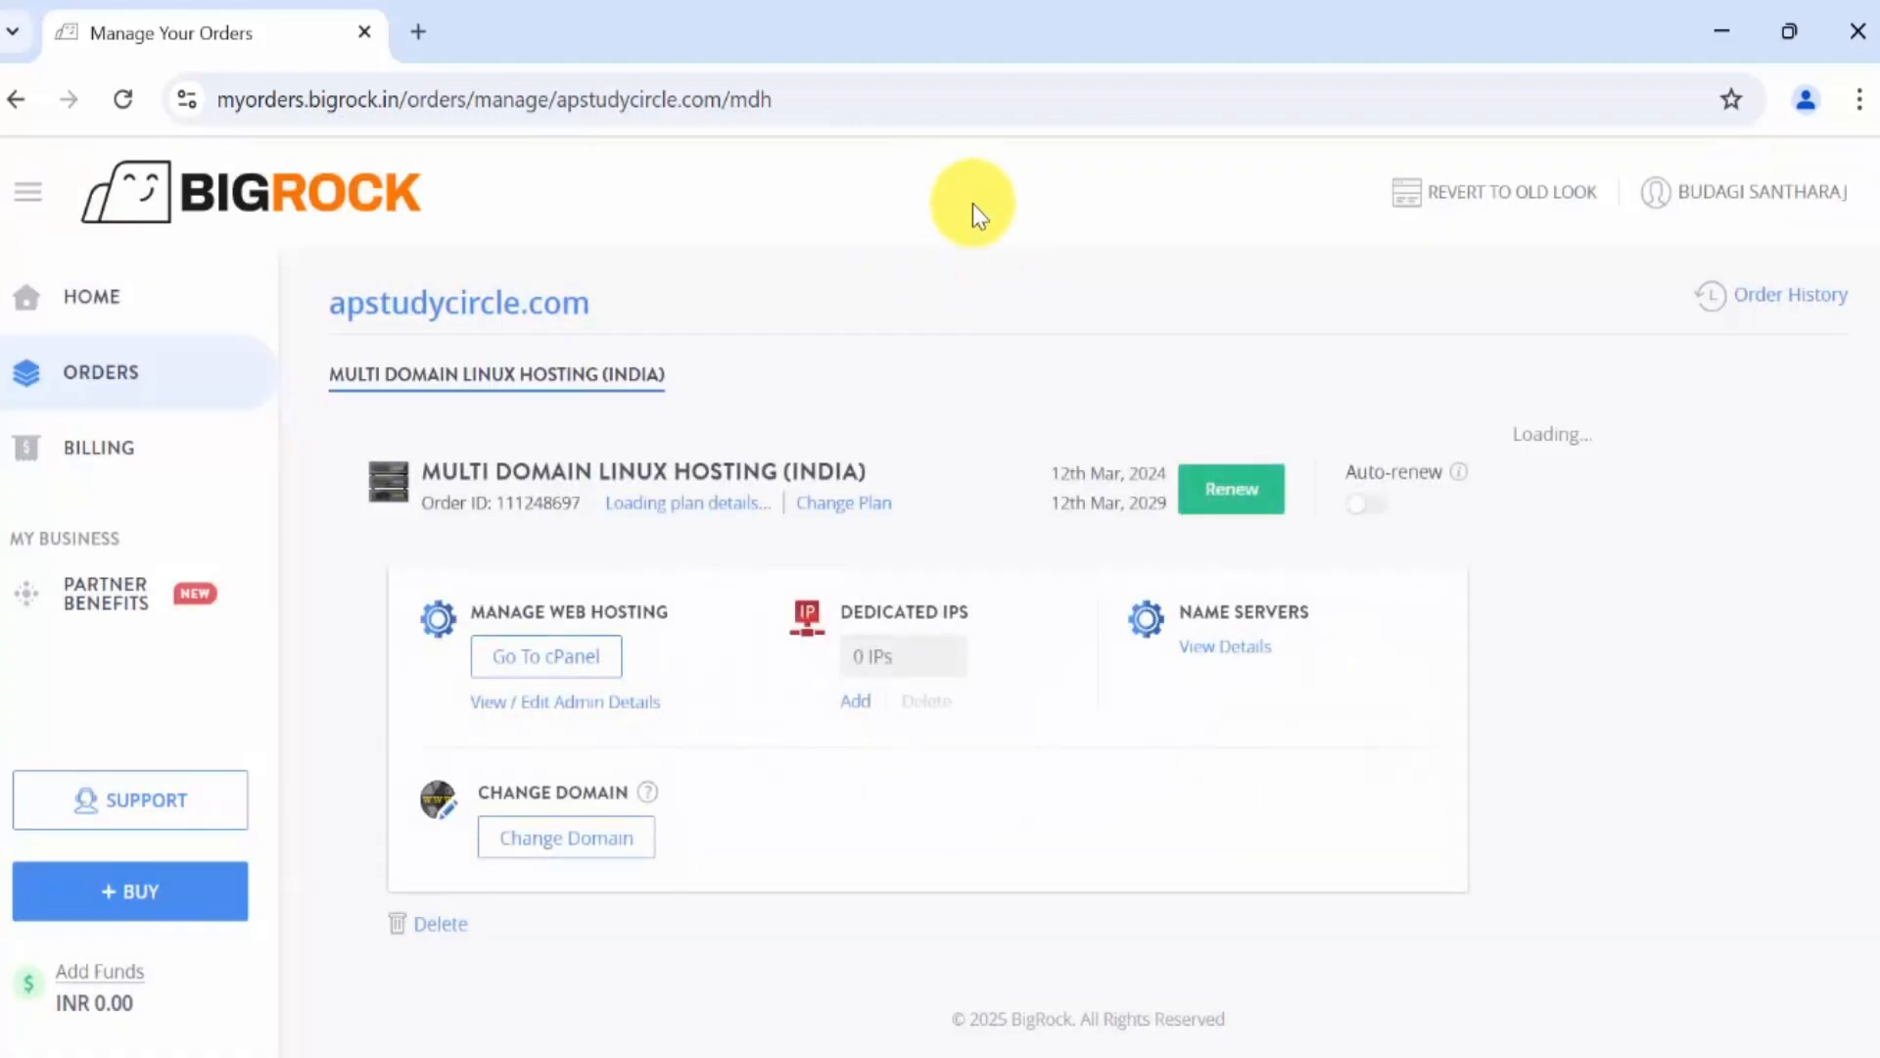
Open cPanel for apstudycircle.com in a new tab and scroll Tools to the Software section.
left_click(571, 674)
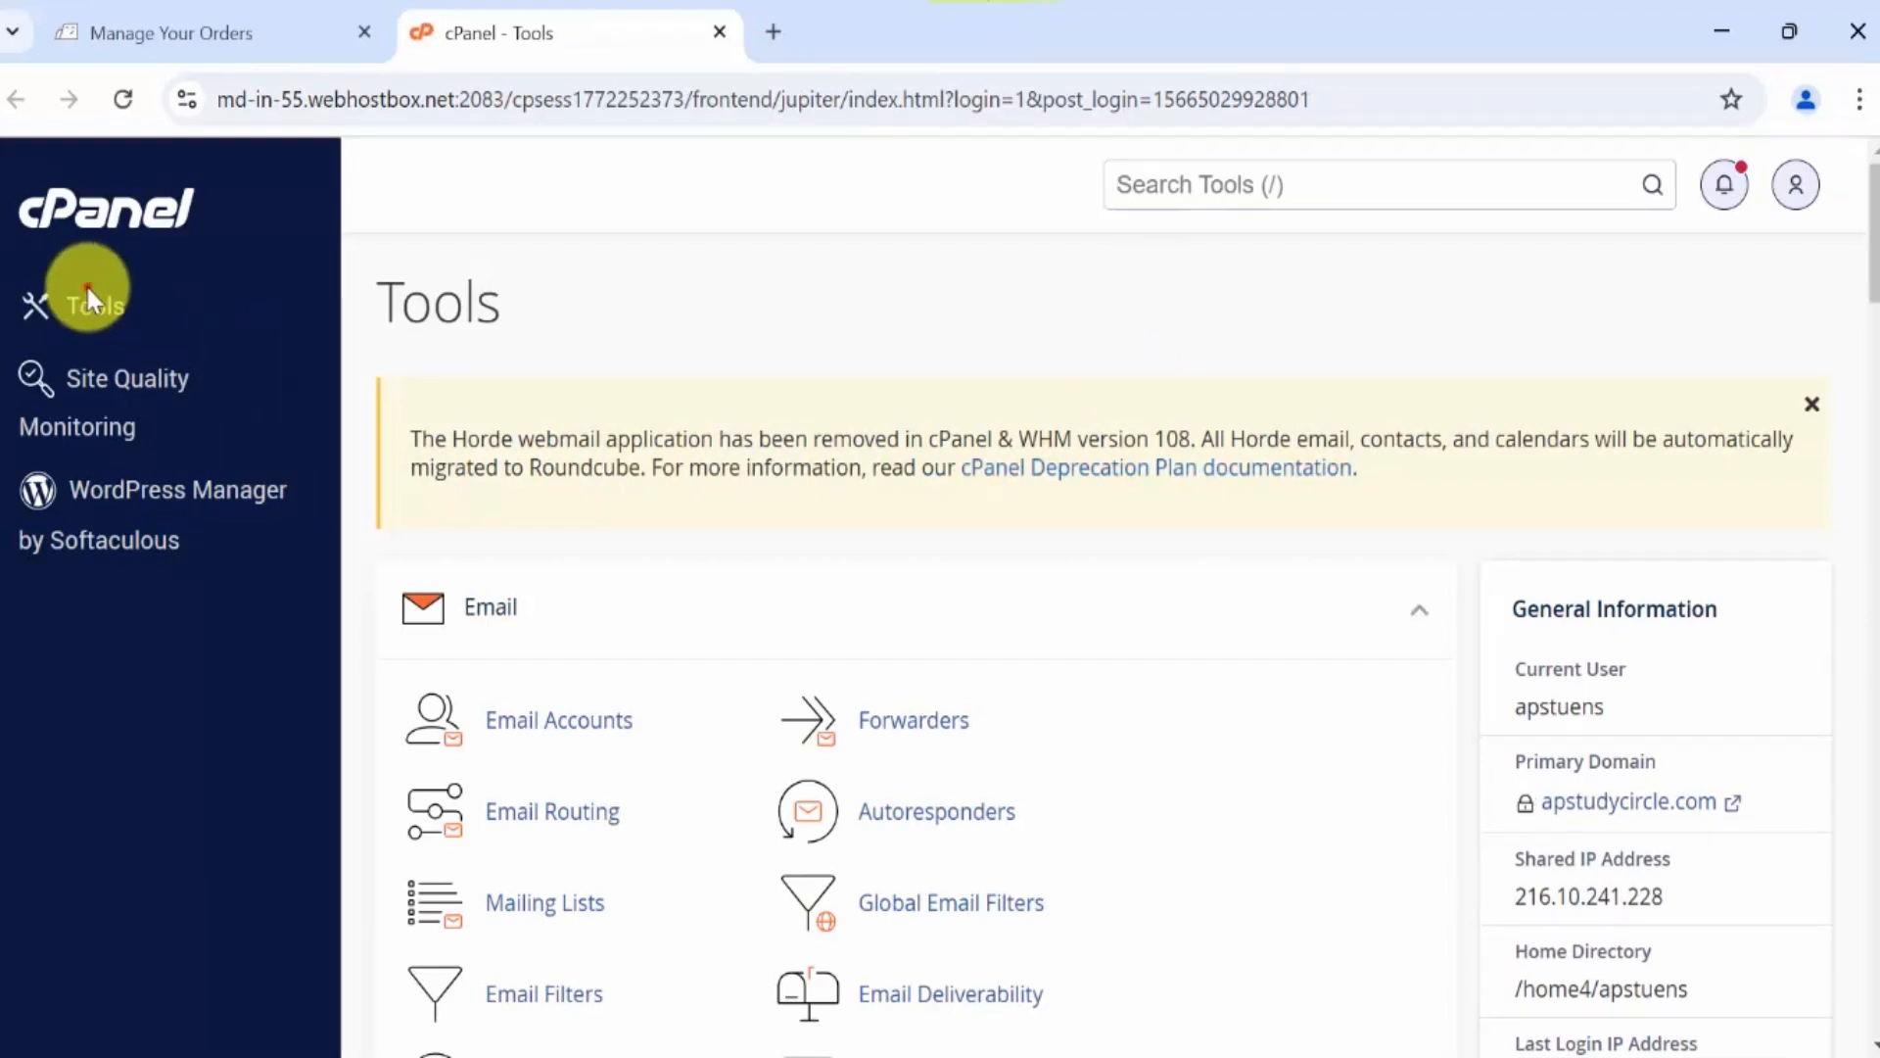
left_click(88, 316)
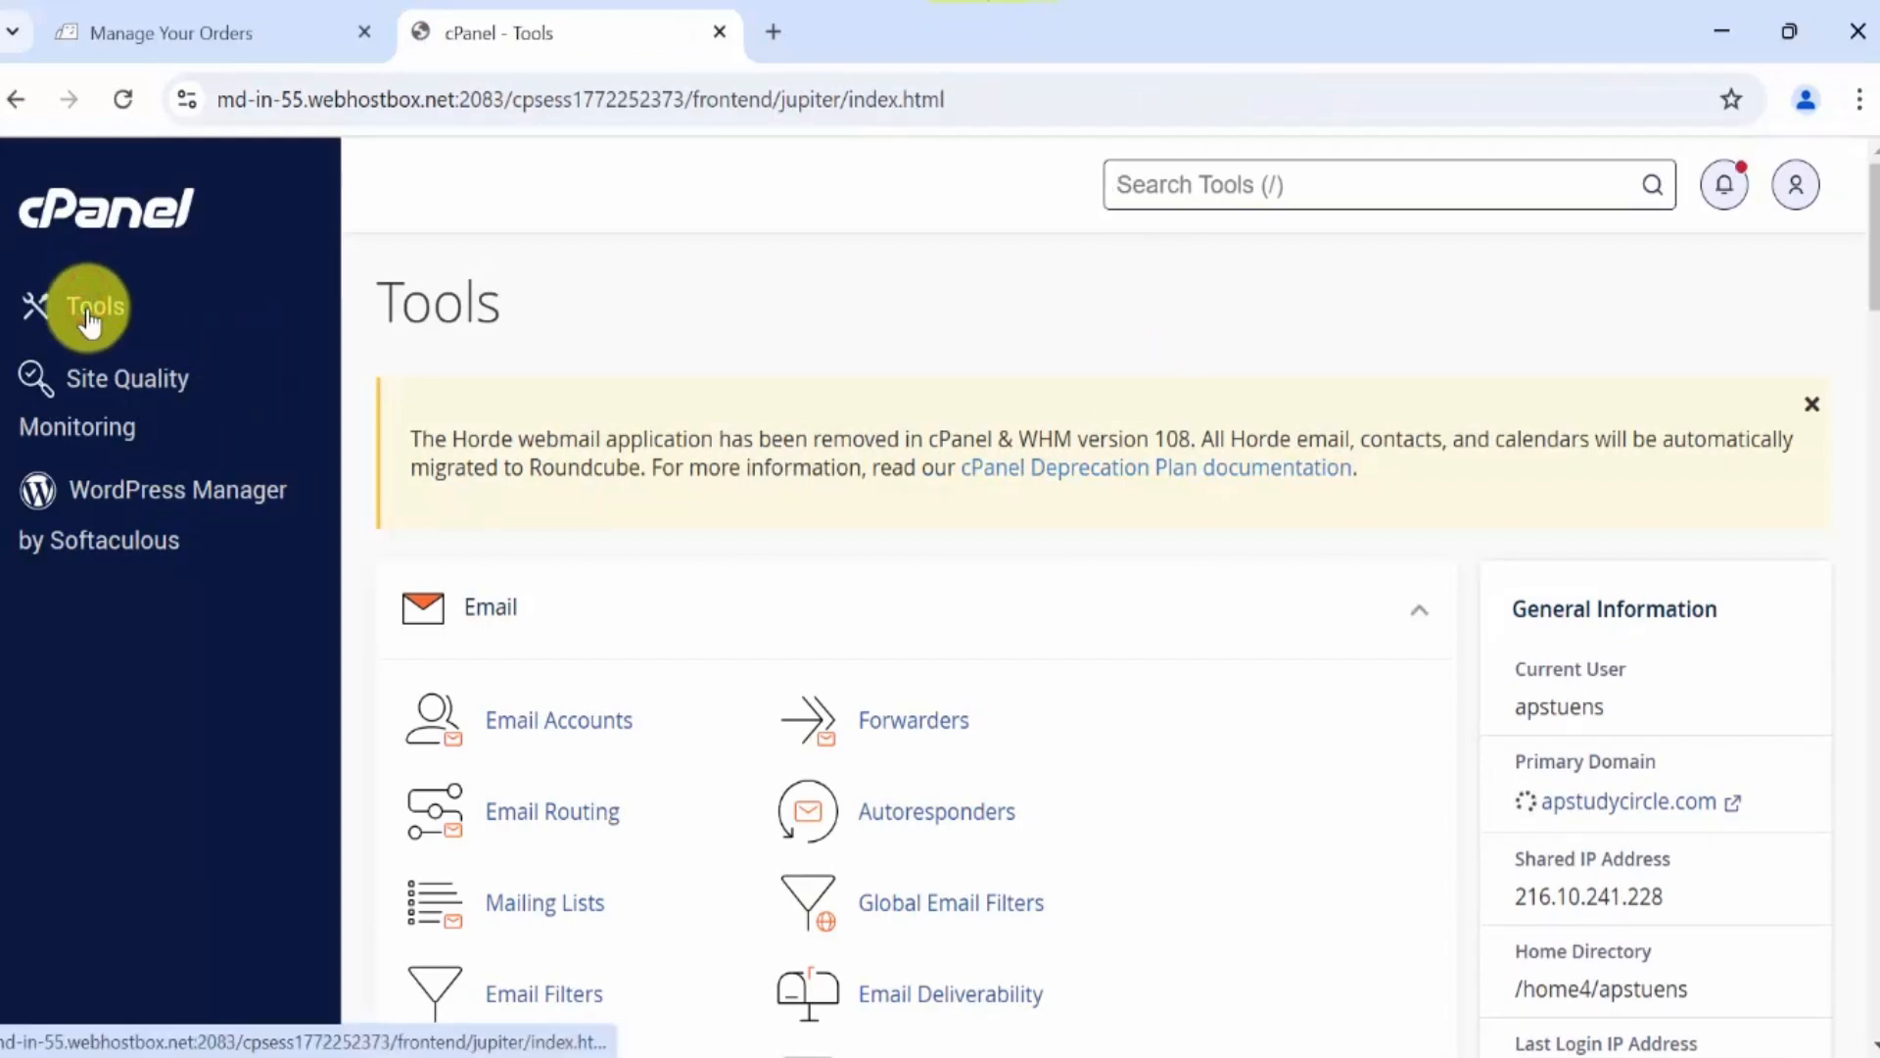
scroll(1302, 588, "down", 12)
scroll(1266, 648, "down", 15)
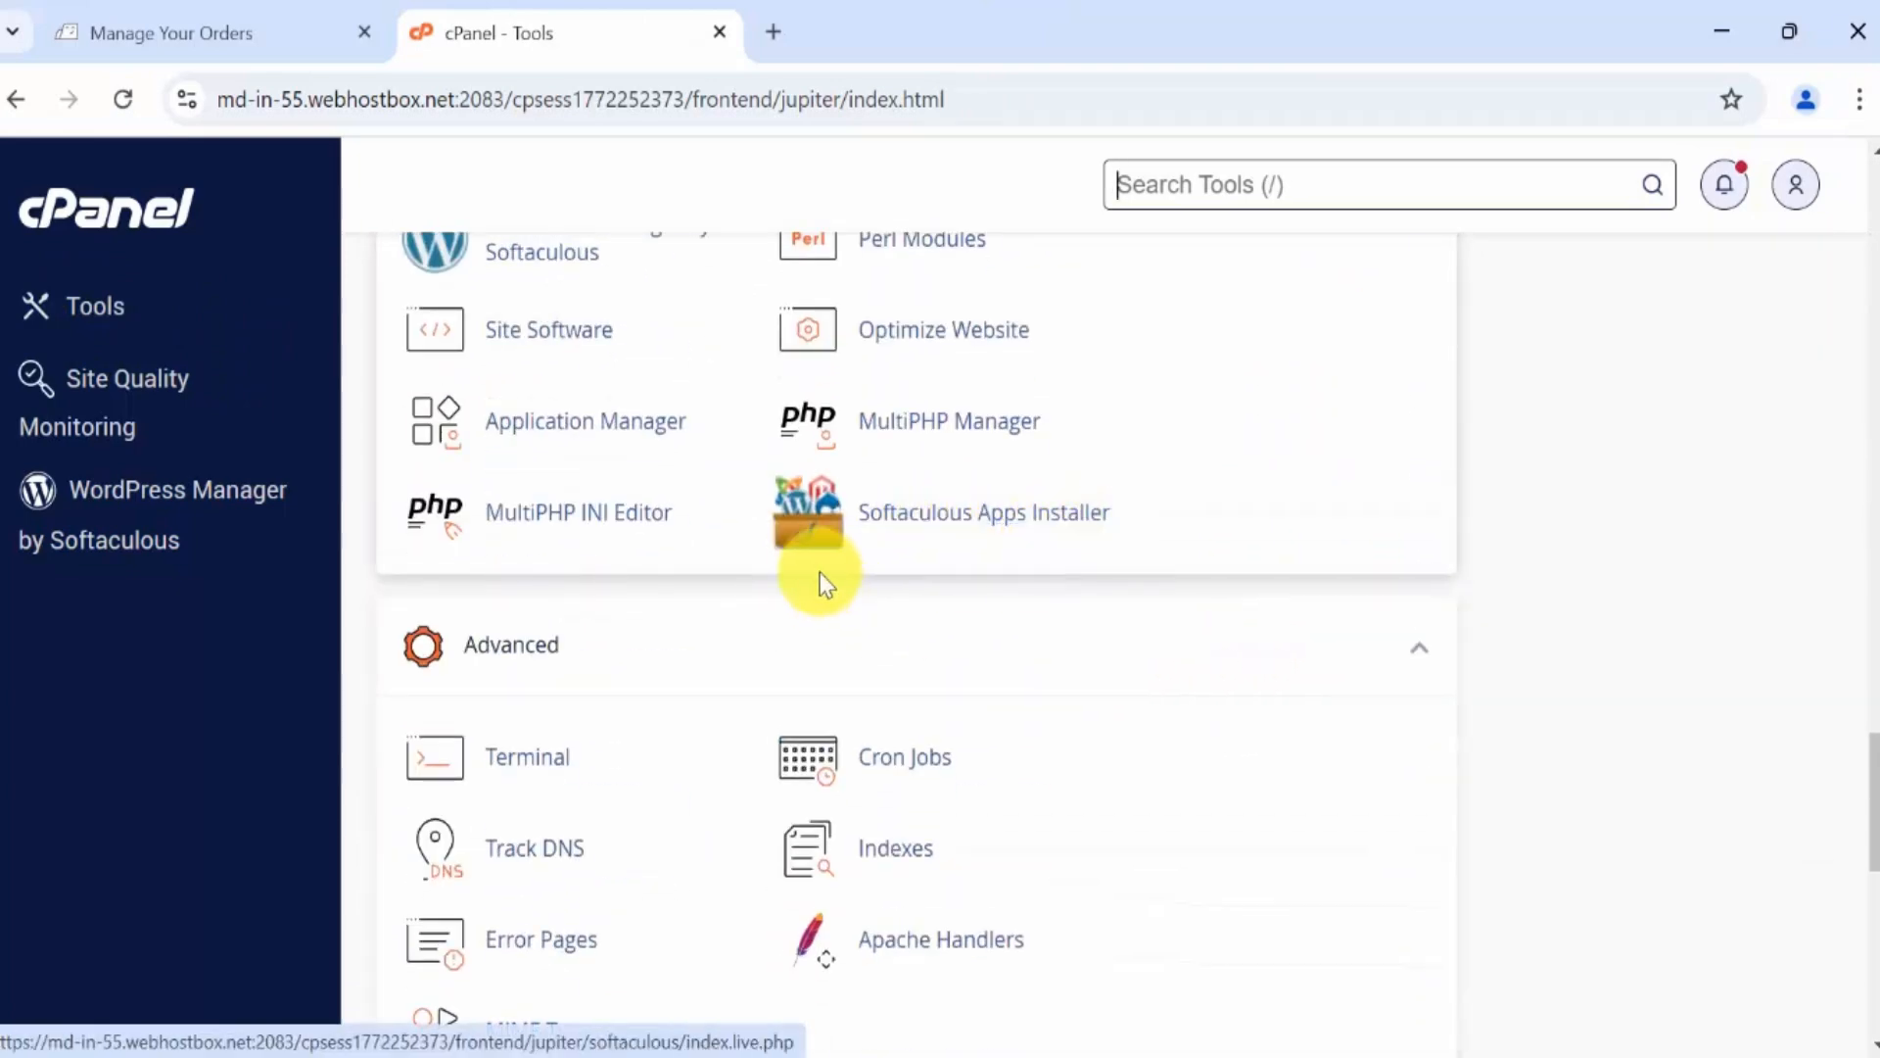
Launch Softaculous Apps Installer and scroll down to the Top Scripts list showing WordPress.
left_click(808, 540)
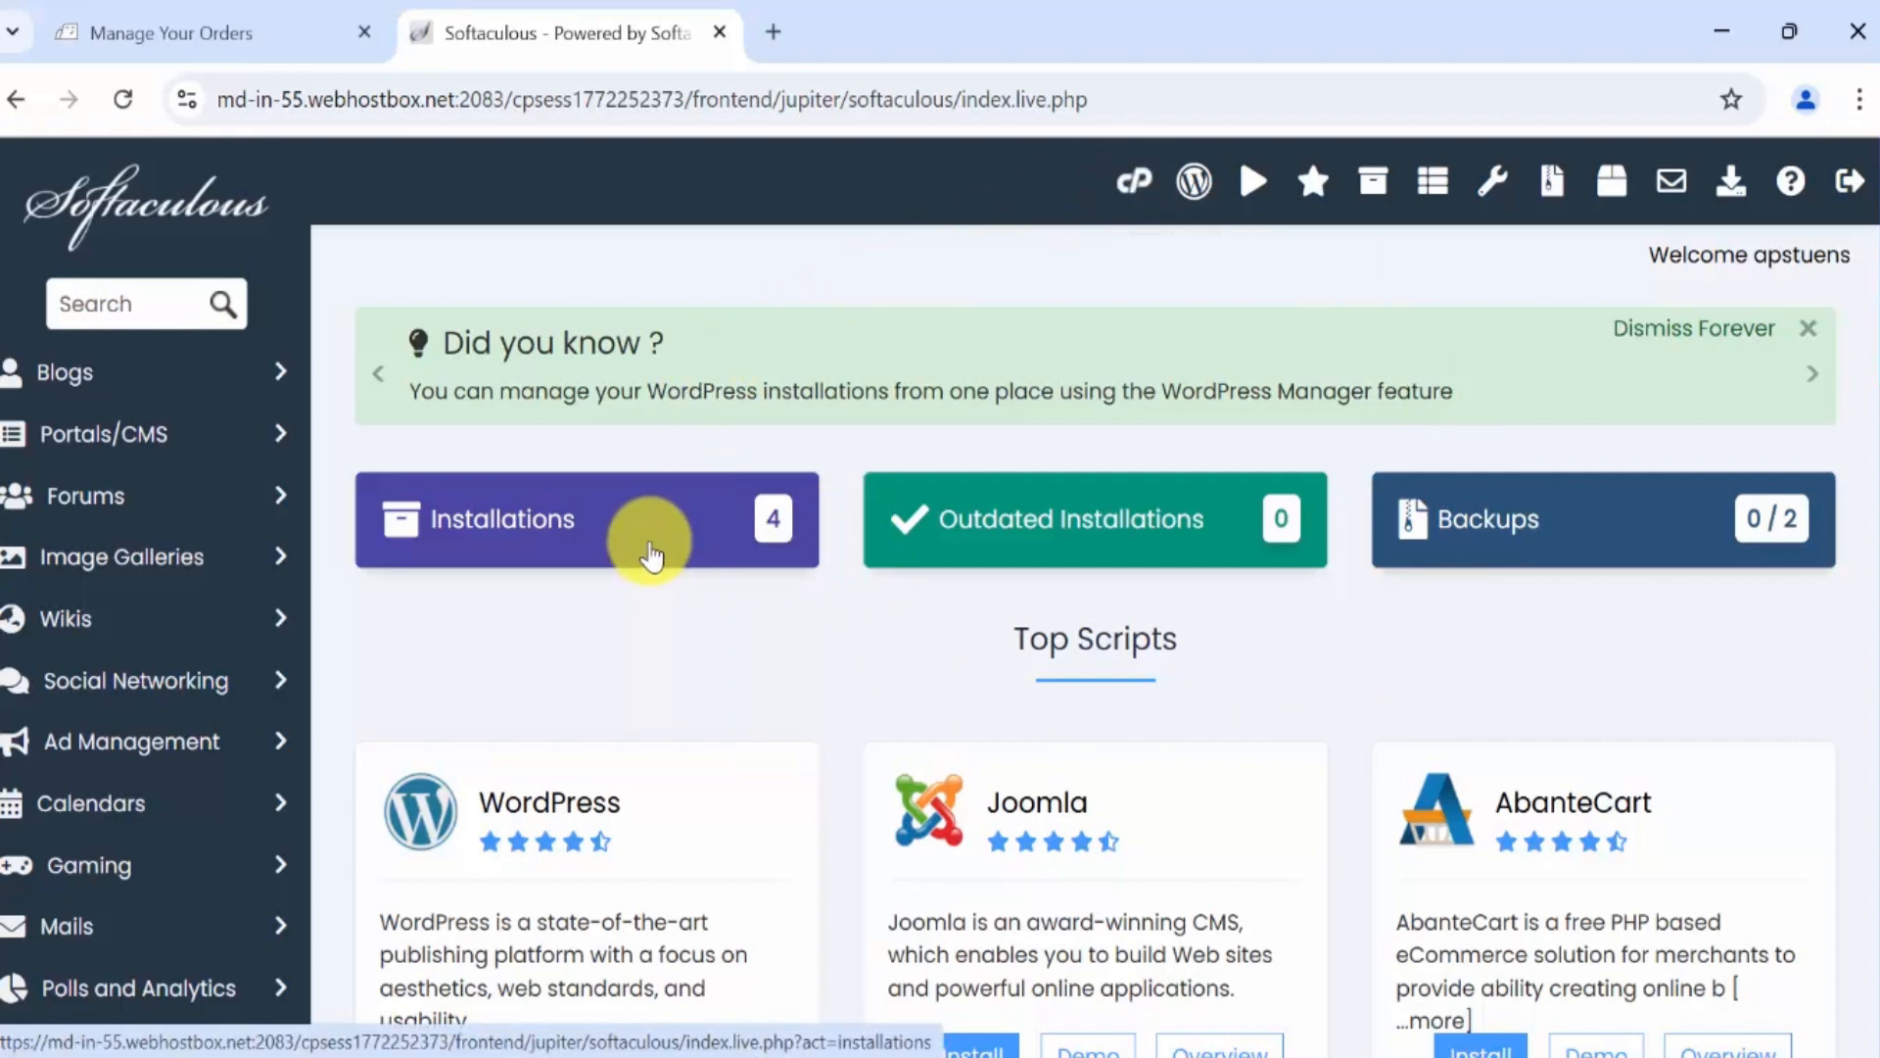
scroll(685, 600, "down", 4)
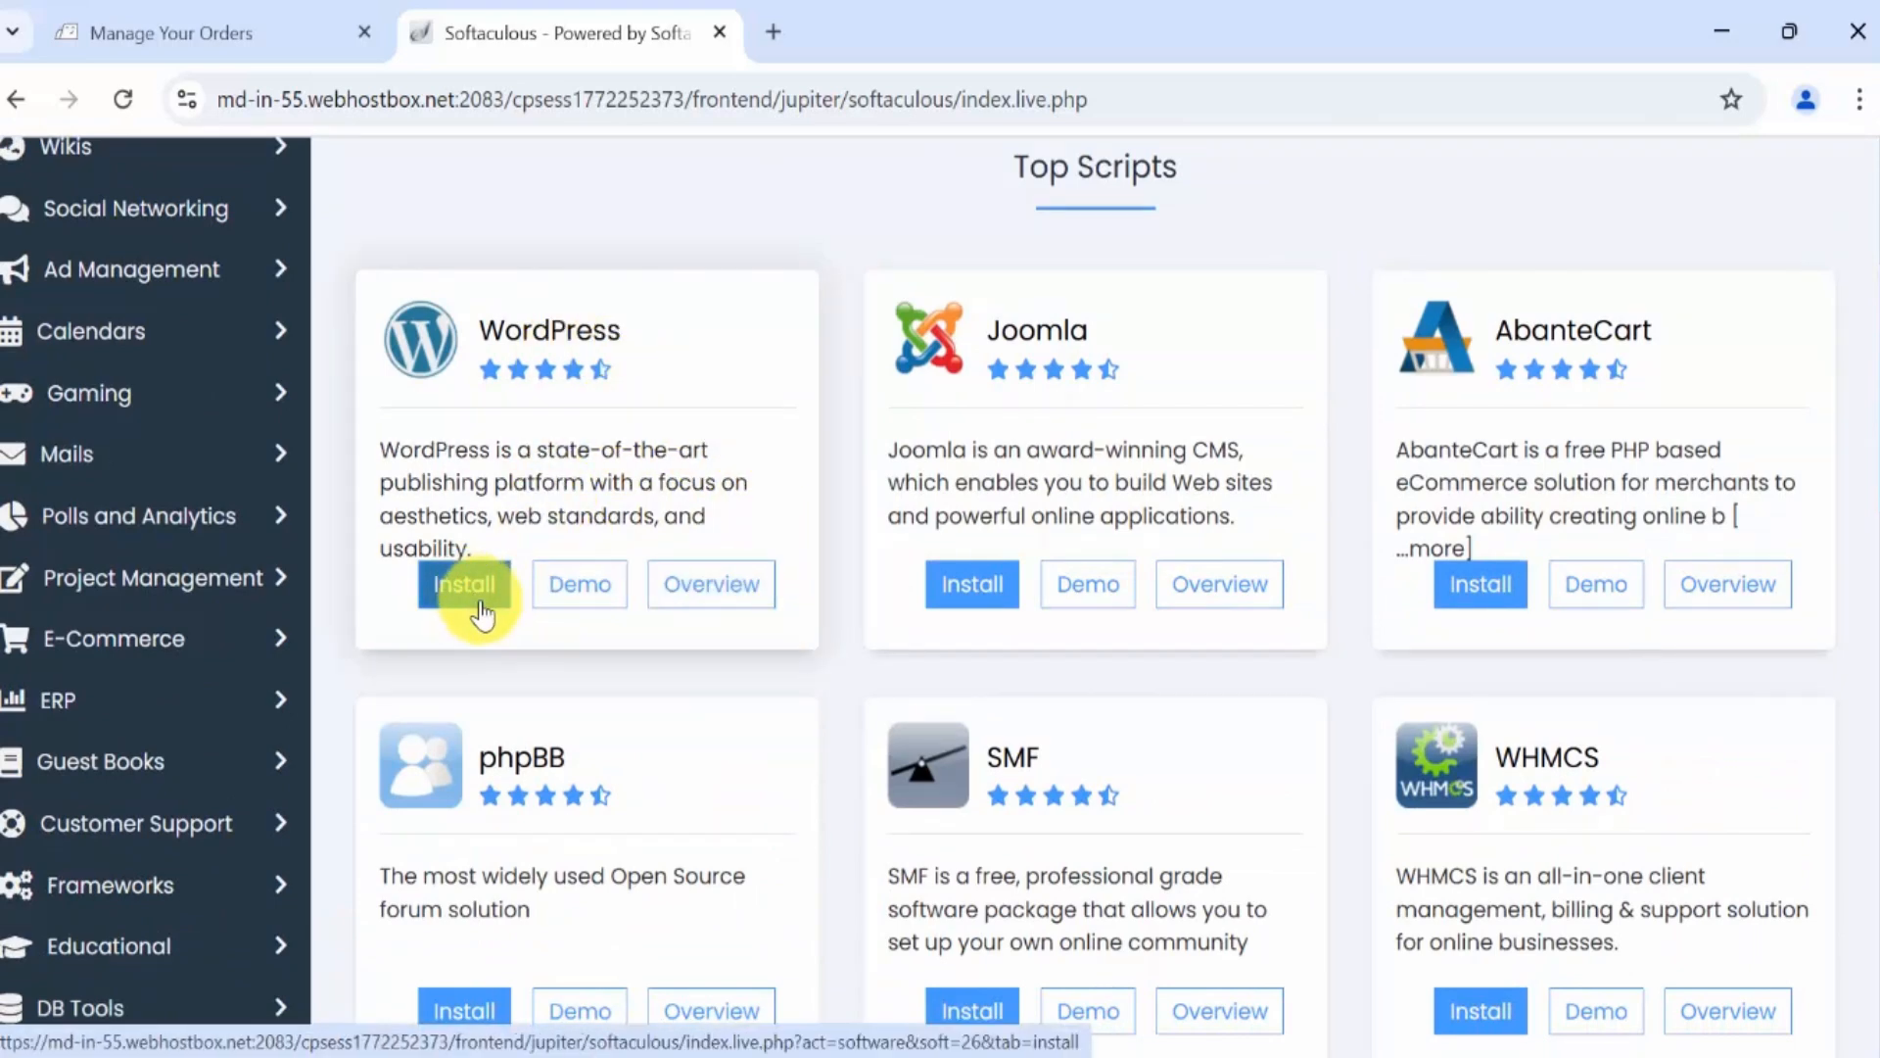
scroll(975, 587, "up", 1)
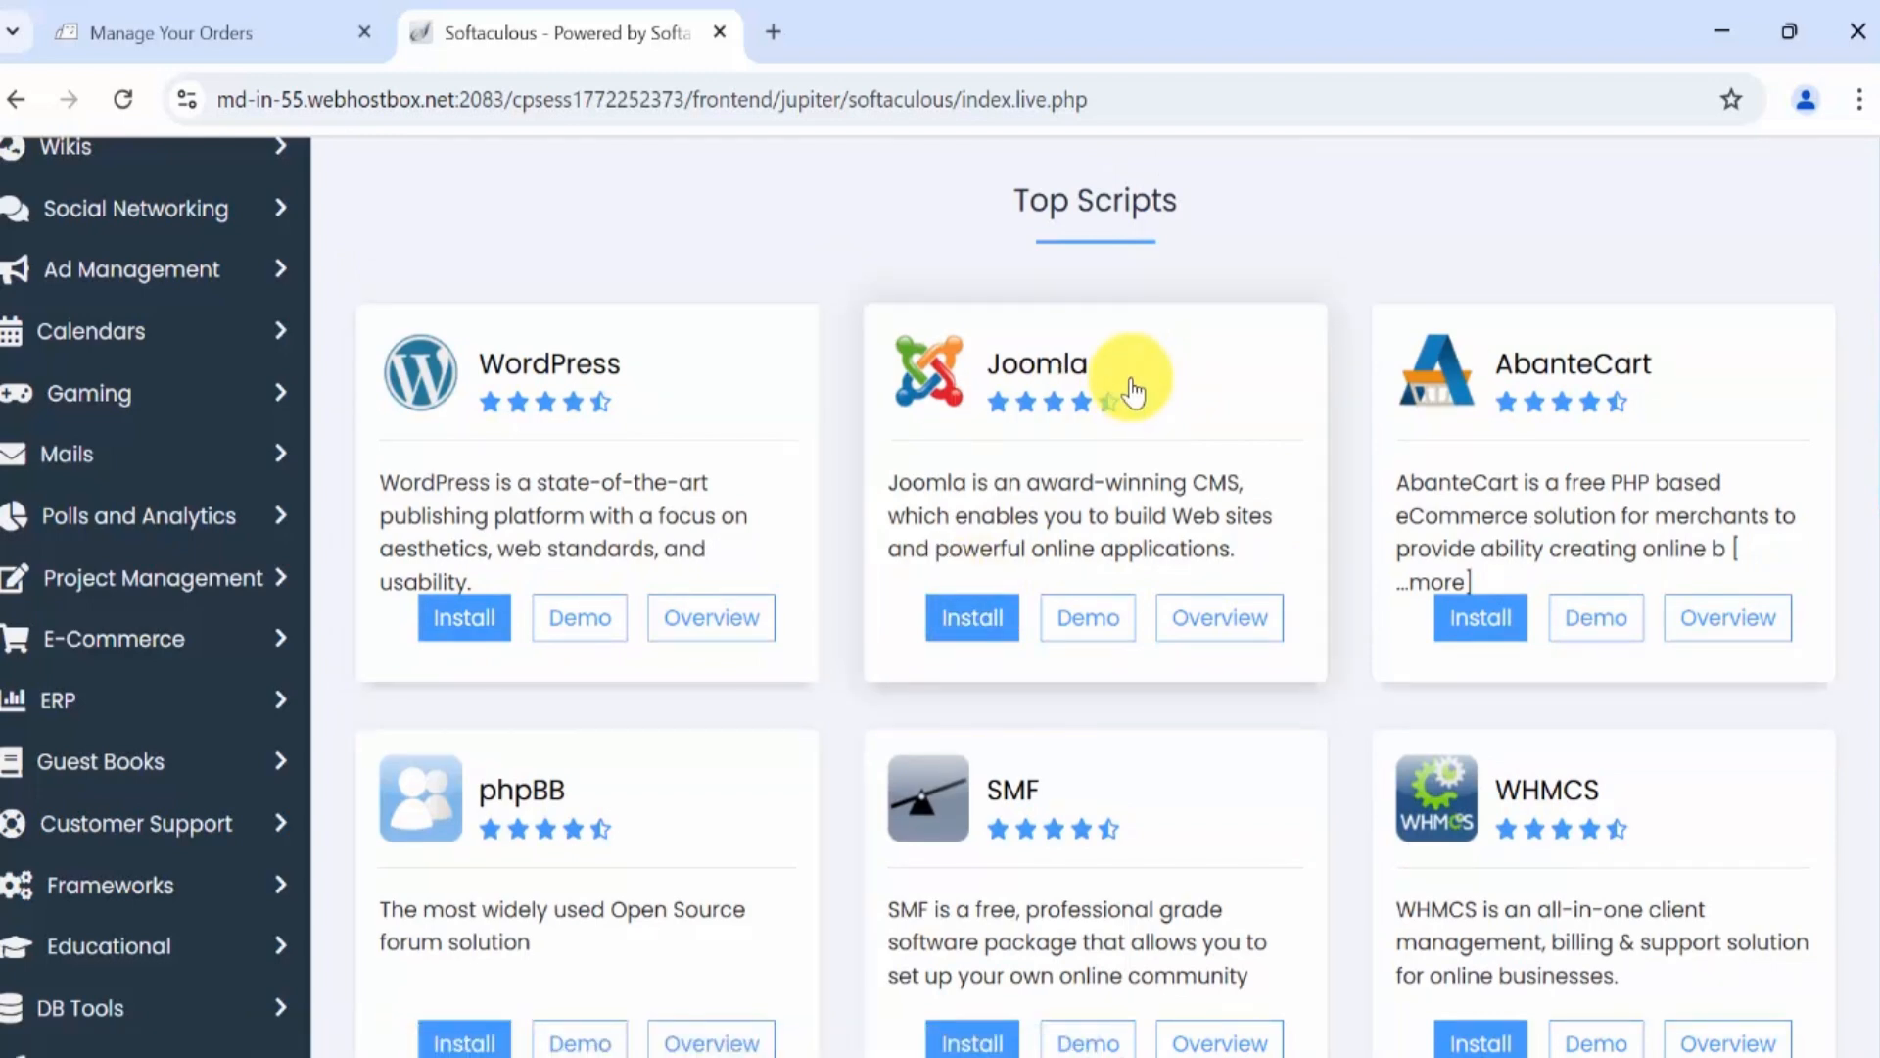
scroll(874, 193, "down", 1)
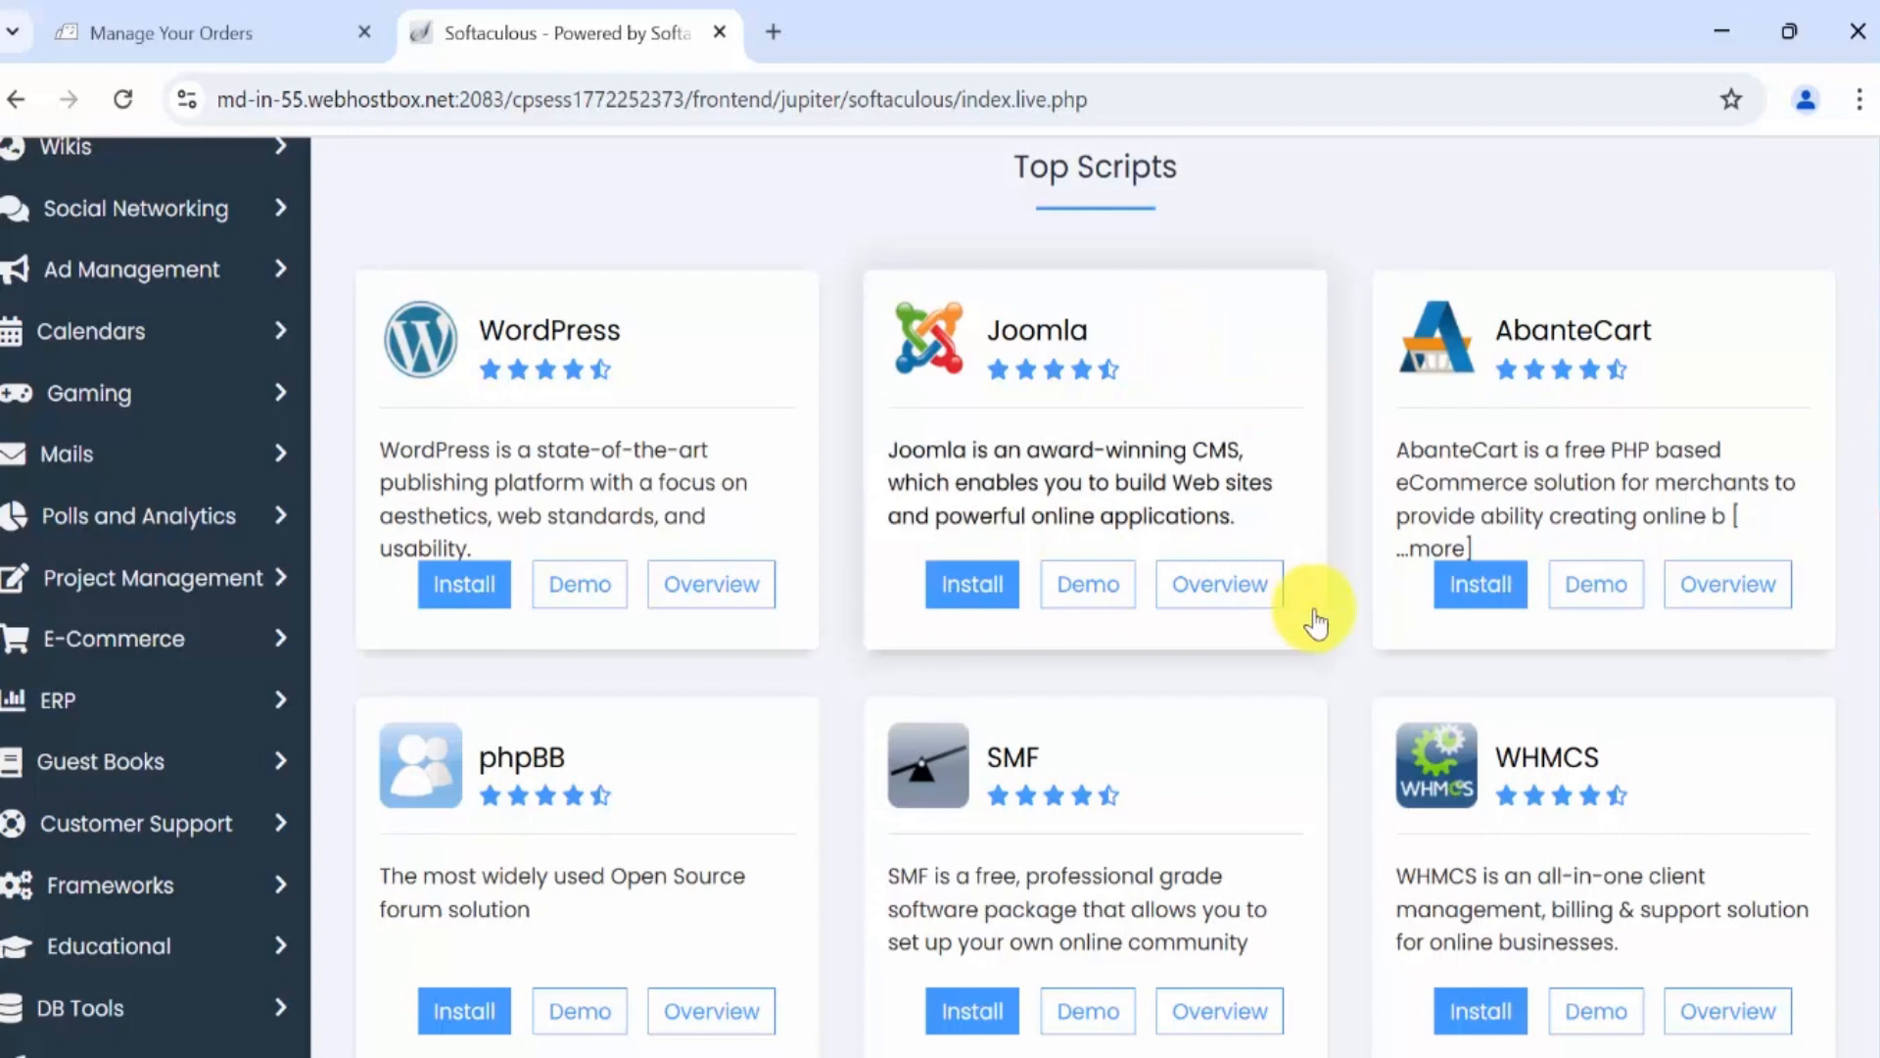
scroll(1256, 549, "down", 3)
scroll(1262, 591, "down", 8)
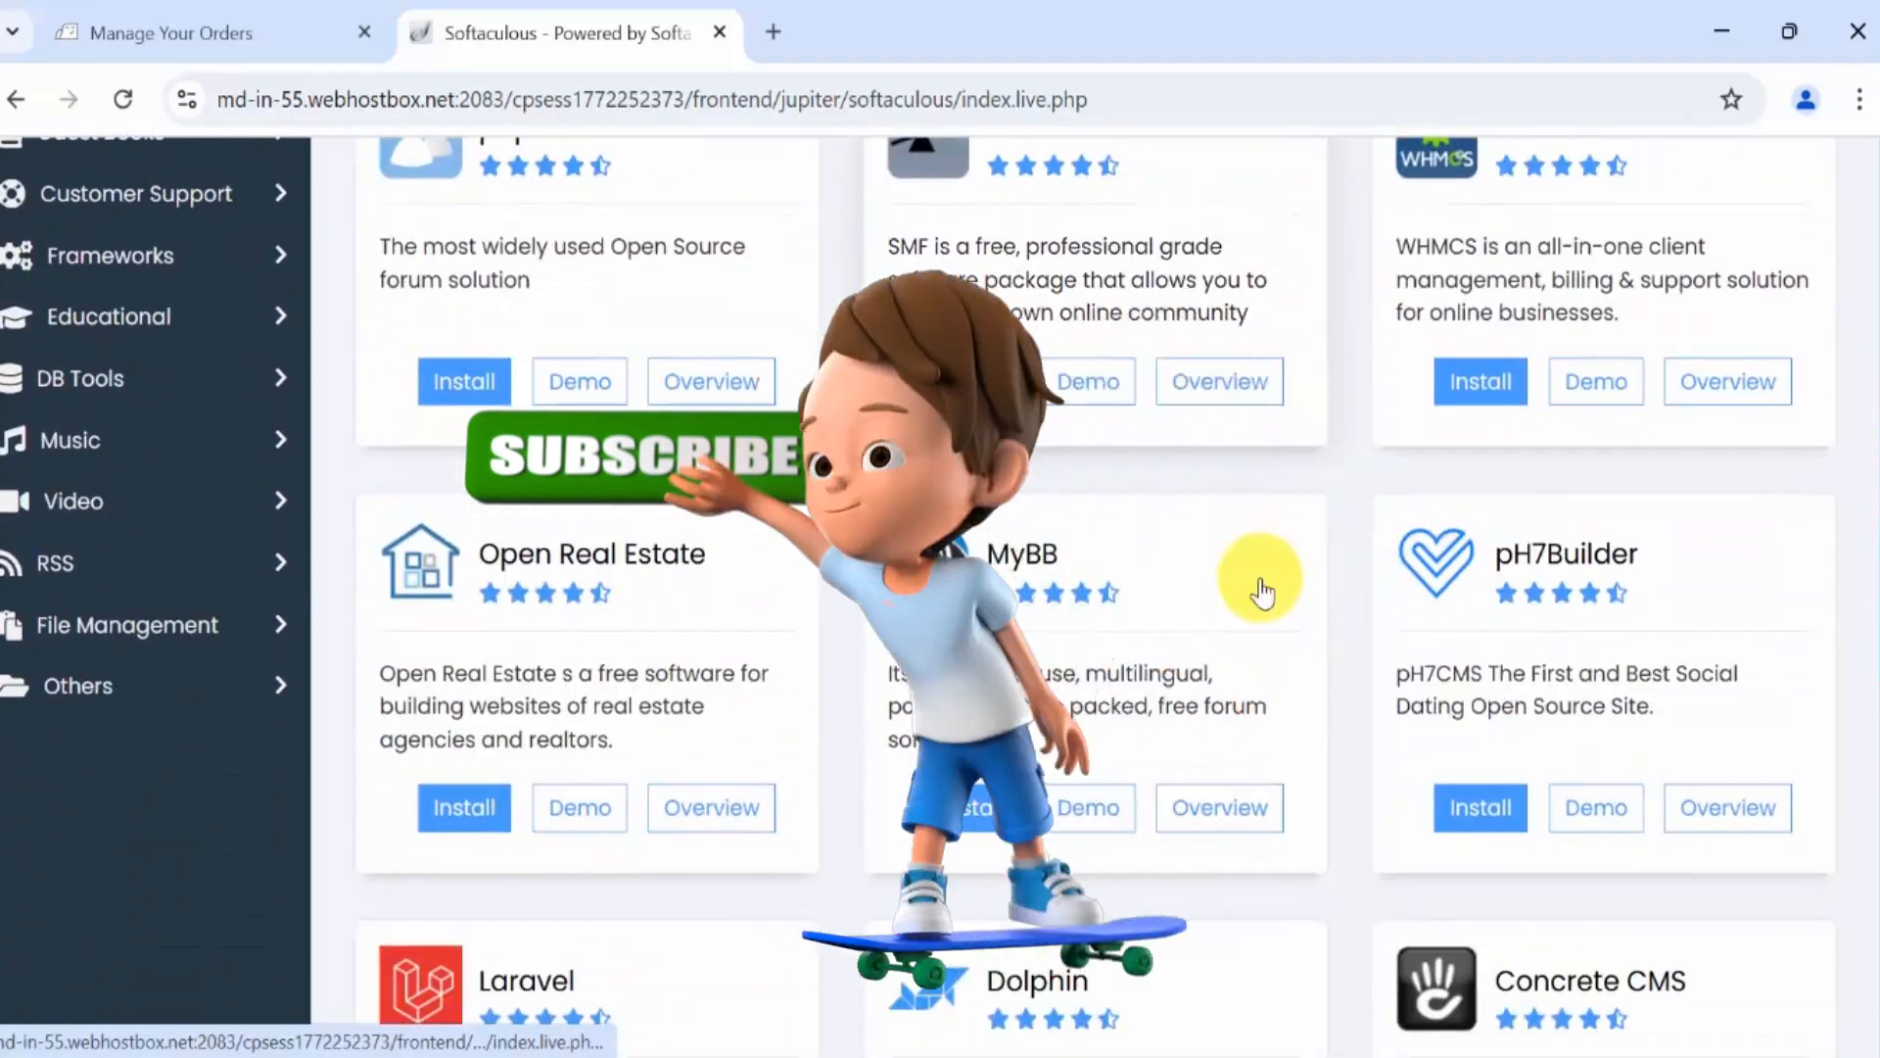
scroll(1283, 639, "down", 3)
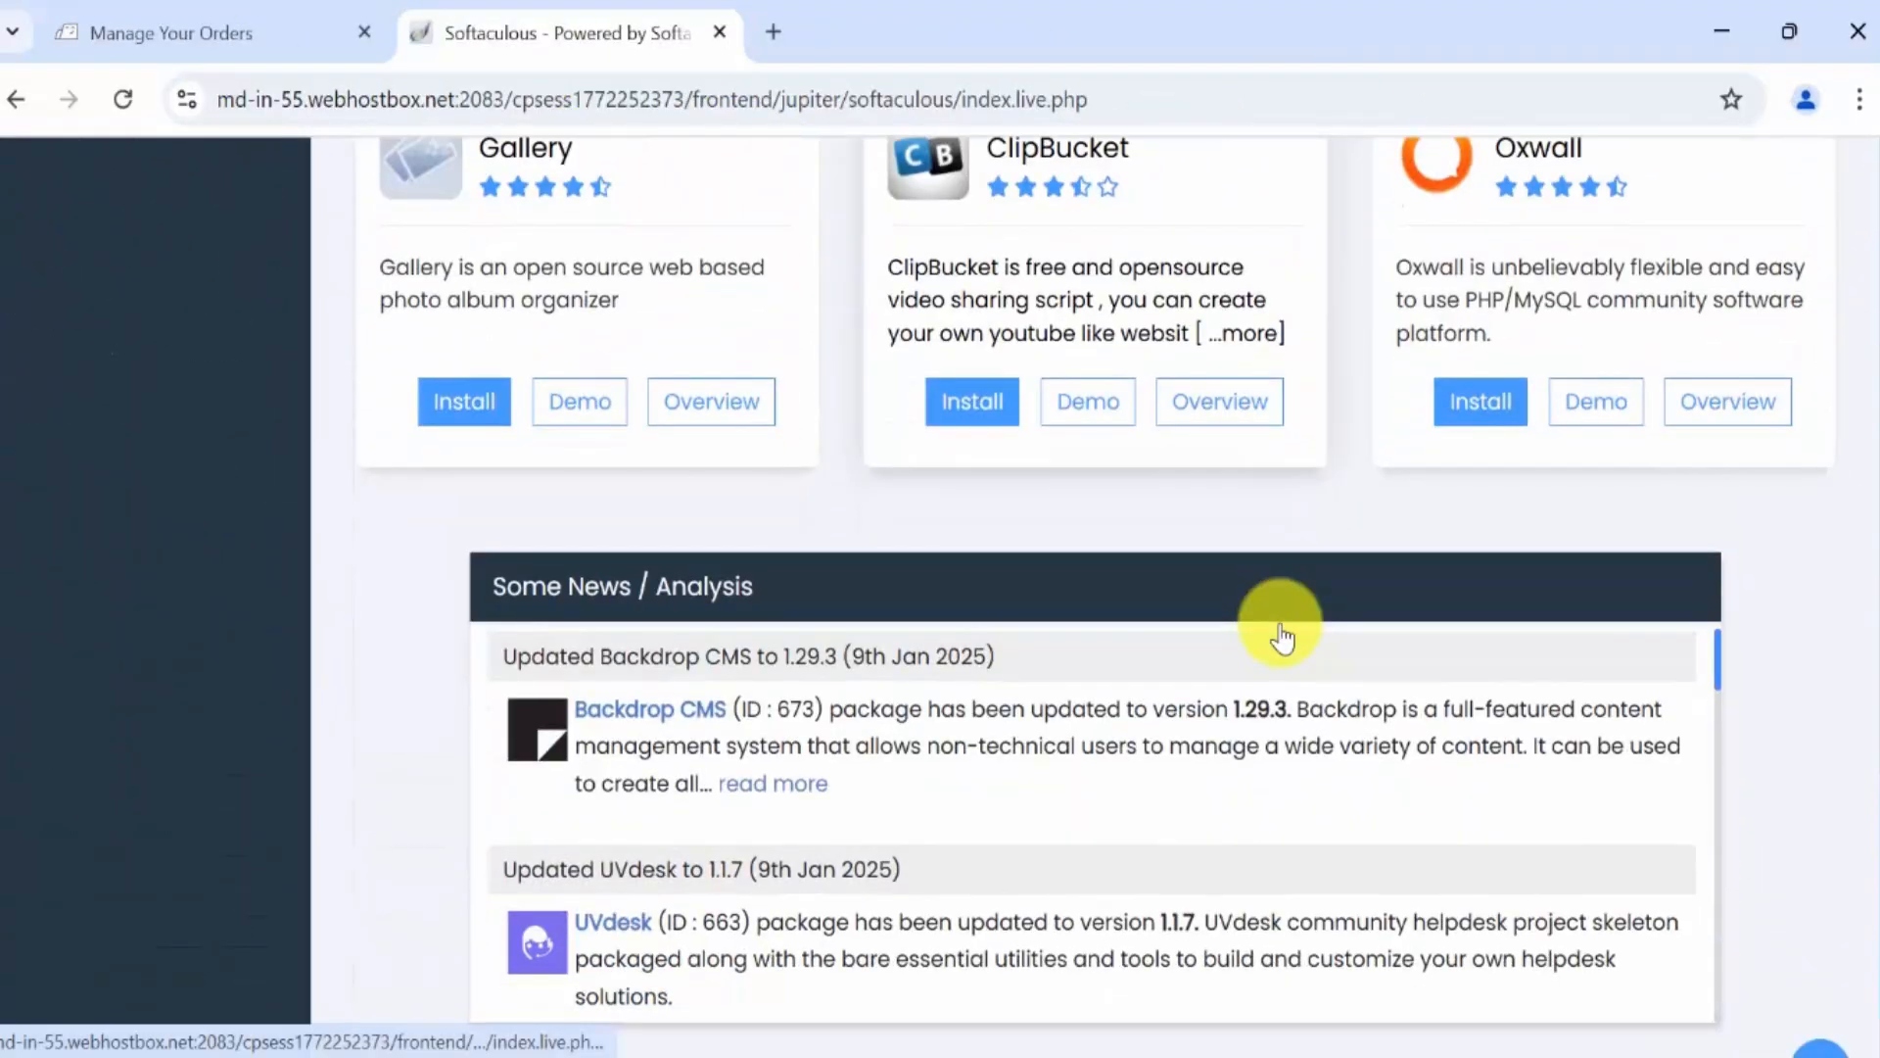
scroll(1284, 637, "up", 9)
scroll(1284, 637, "up", 13)
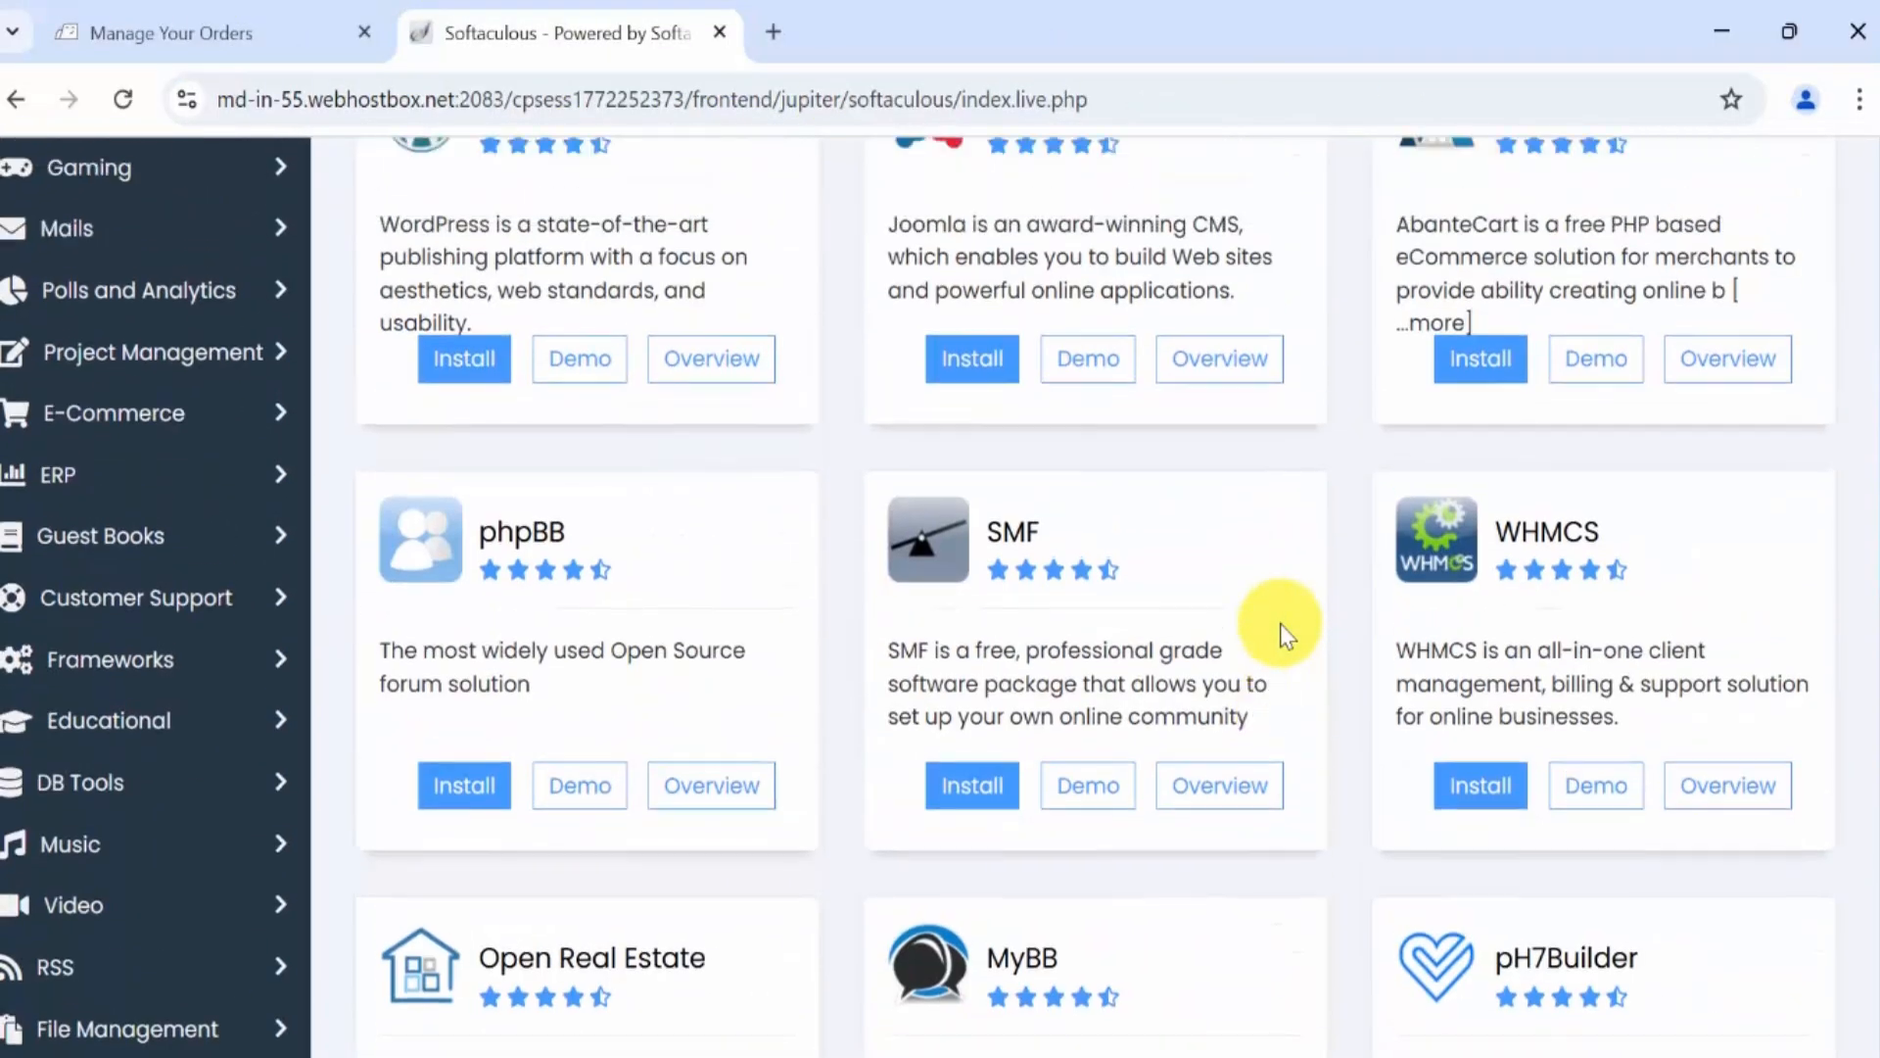
scroll(1298, 621, "down", 2)
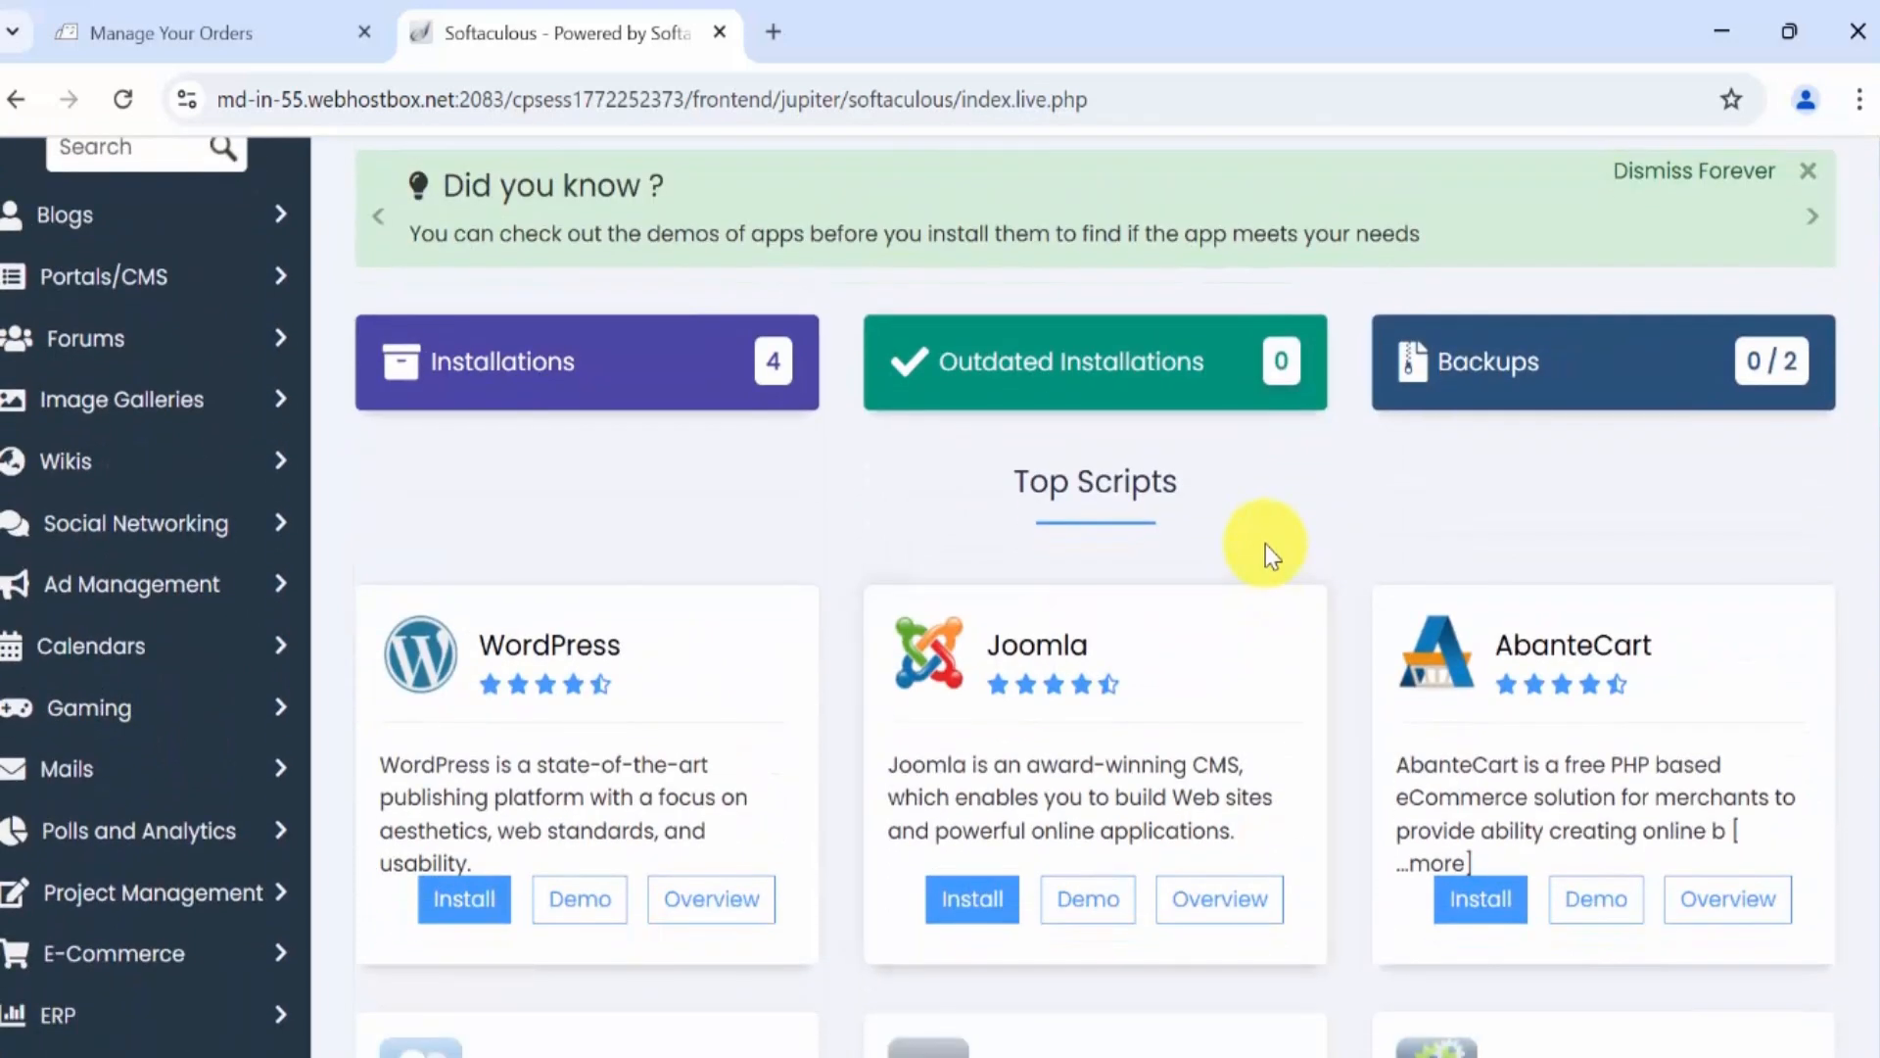
scroll(1322, 567, "down", 1)
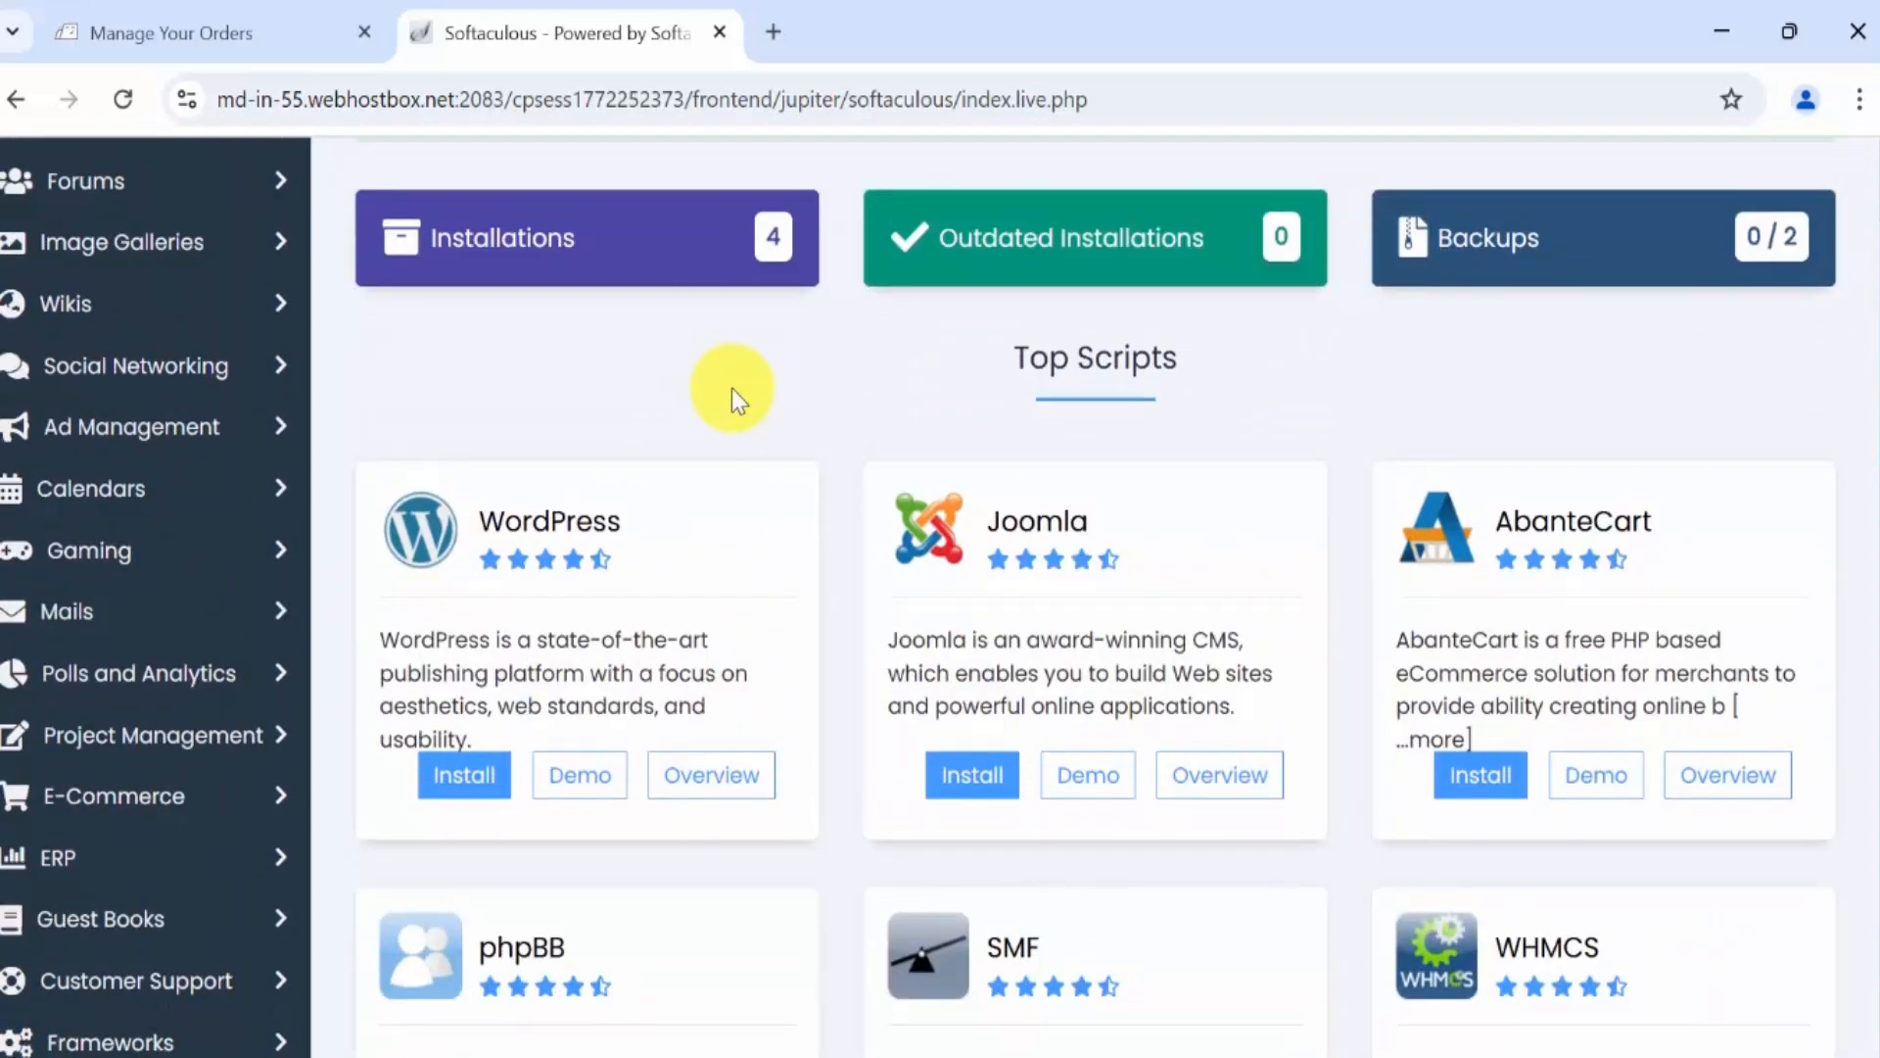
scroll(731, 388, "down", 1)
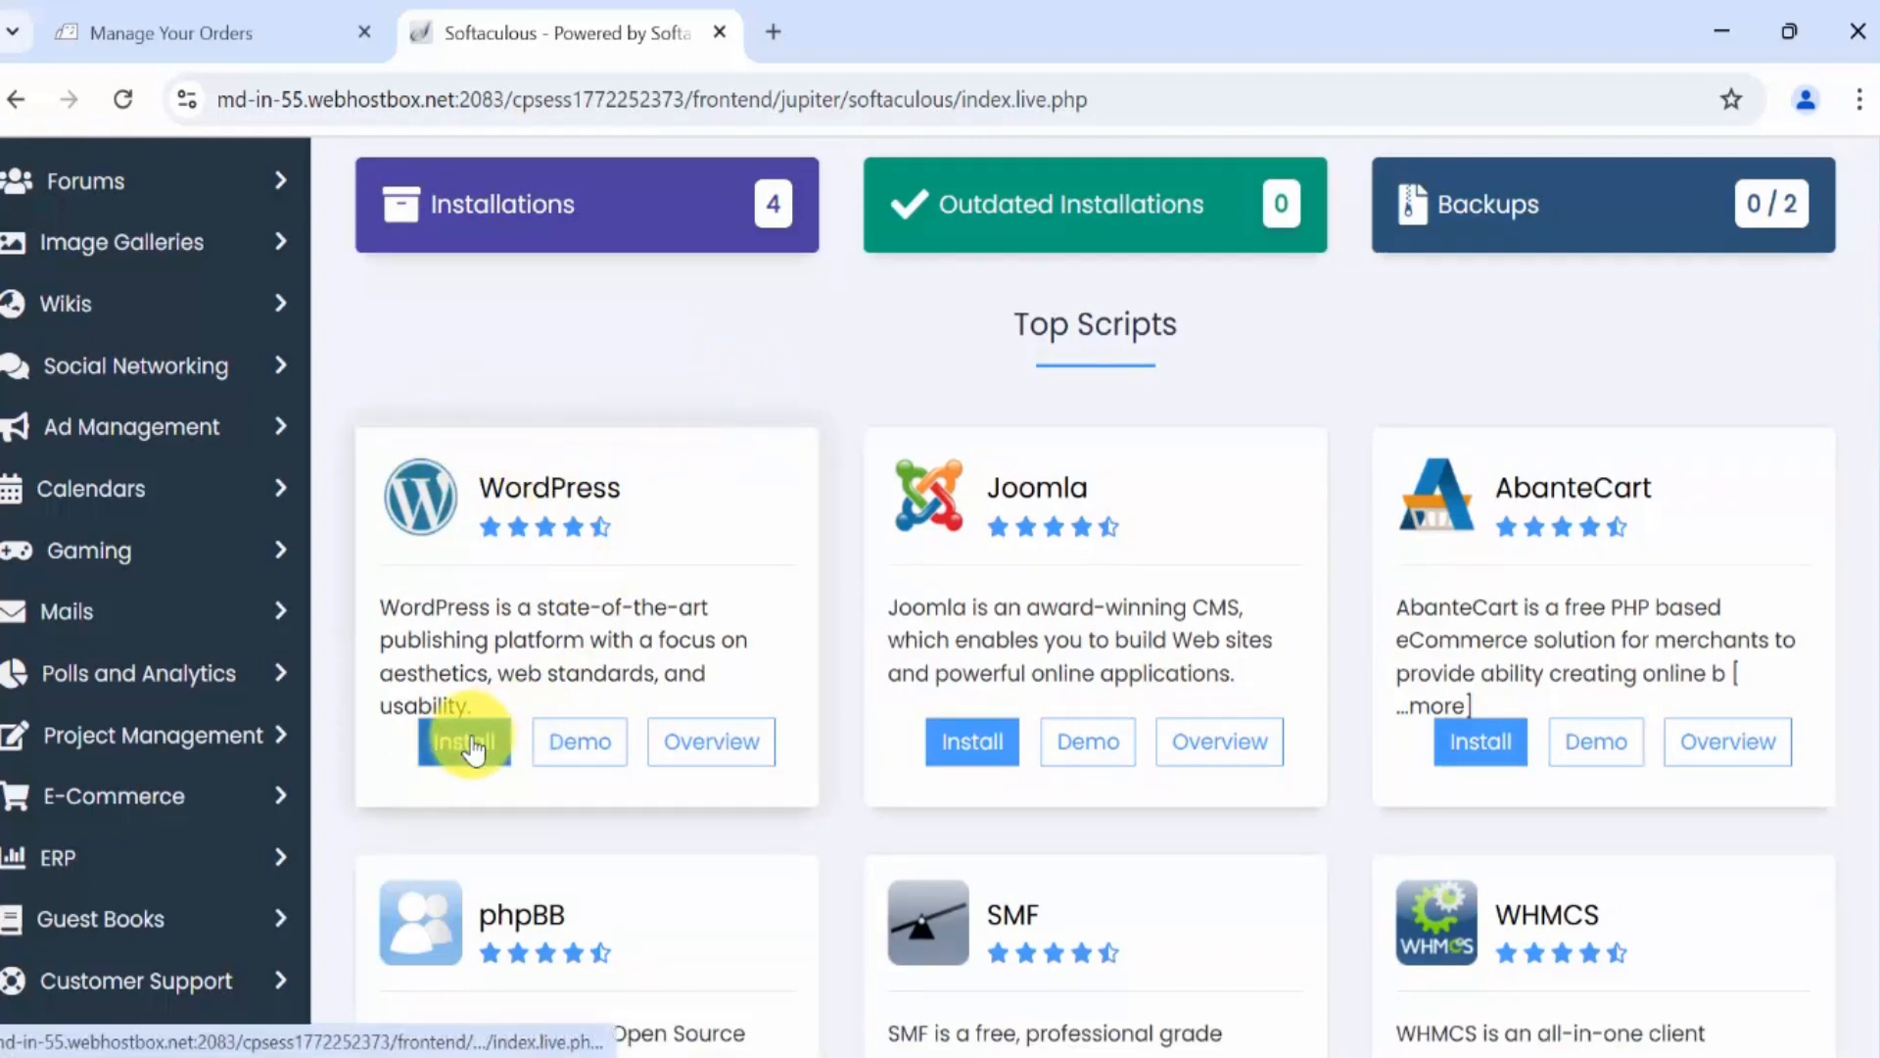
scroll(720, 690, "down", 2)
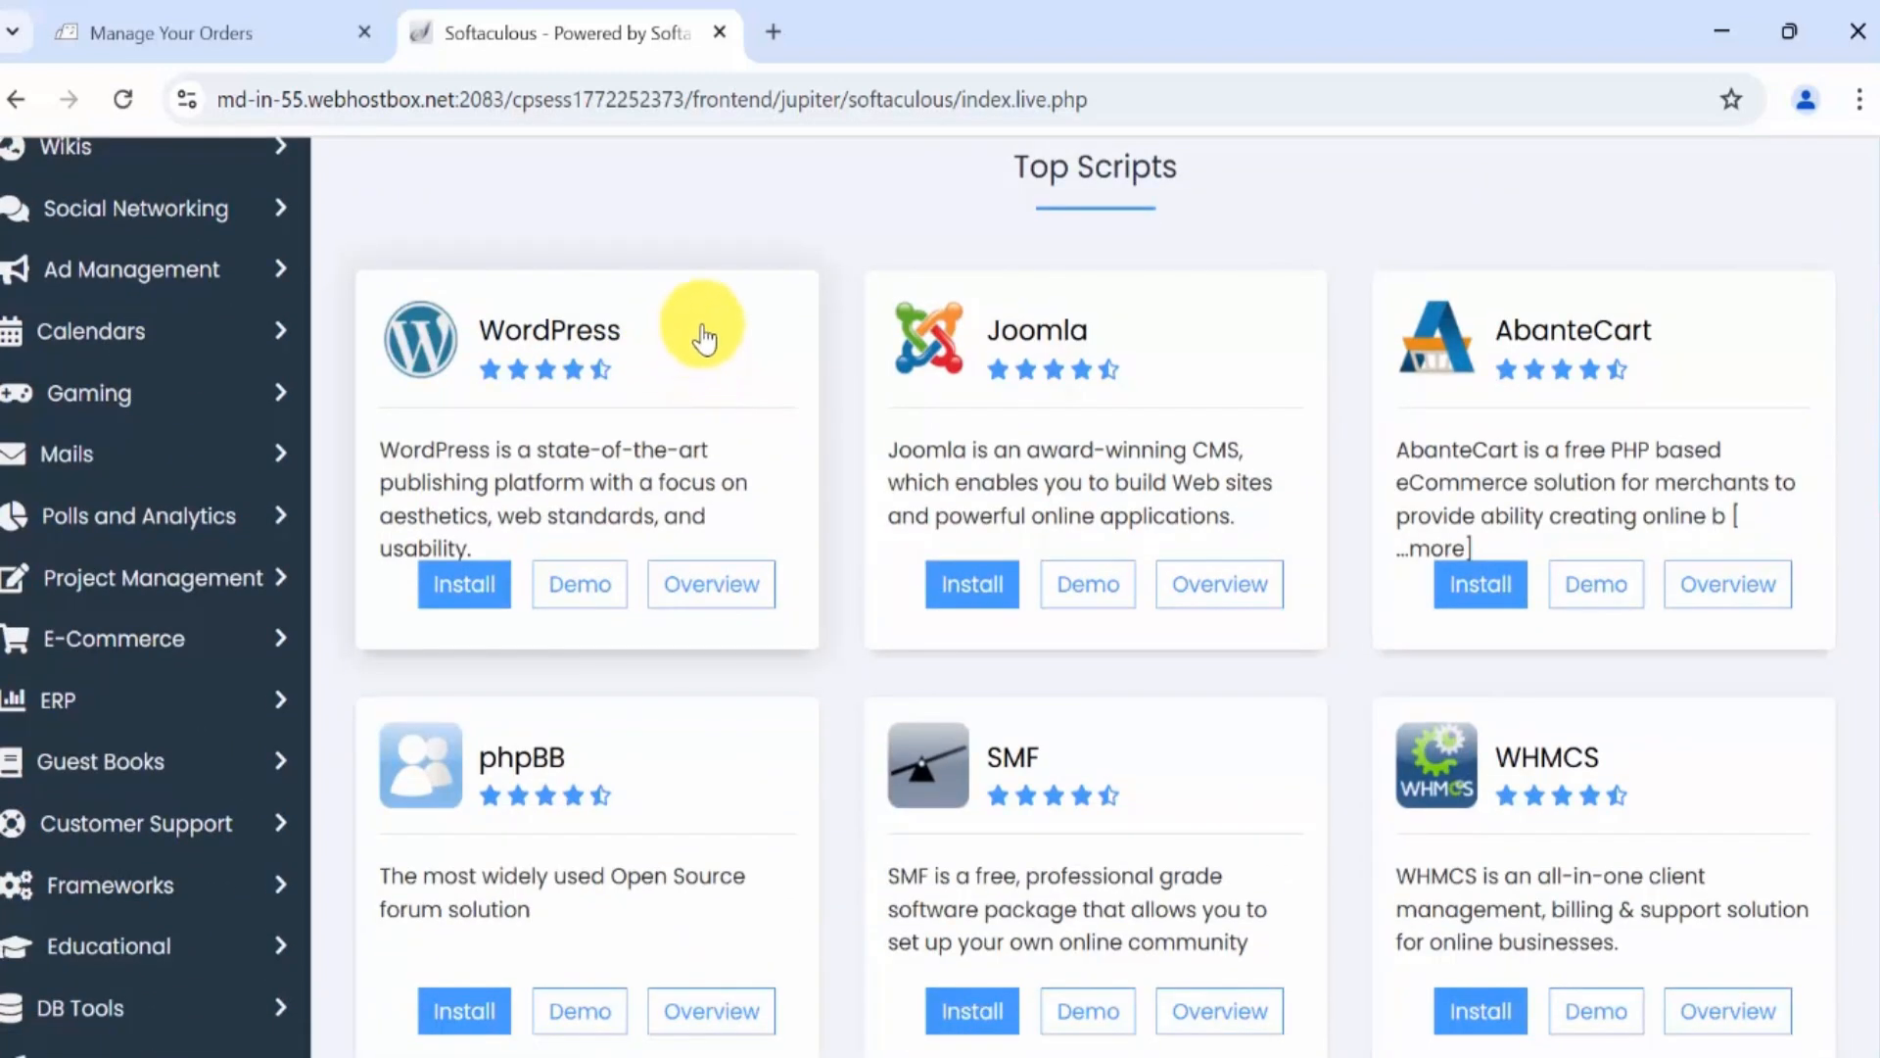
left_click(474, 607)
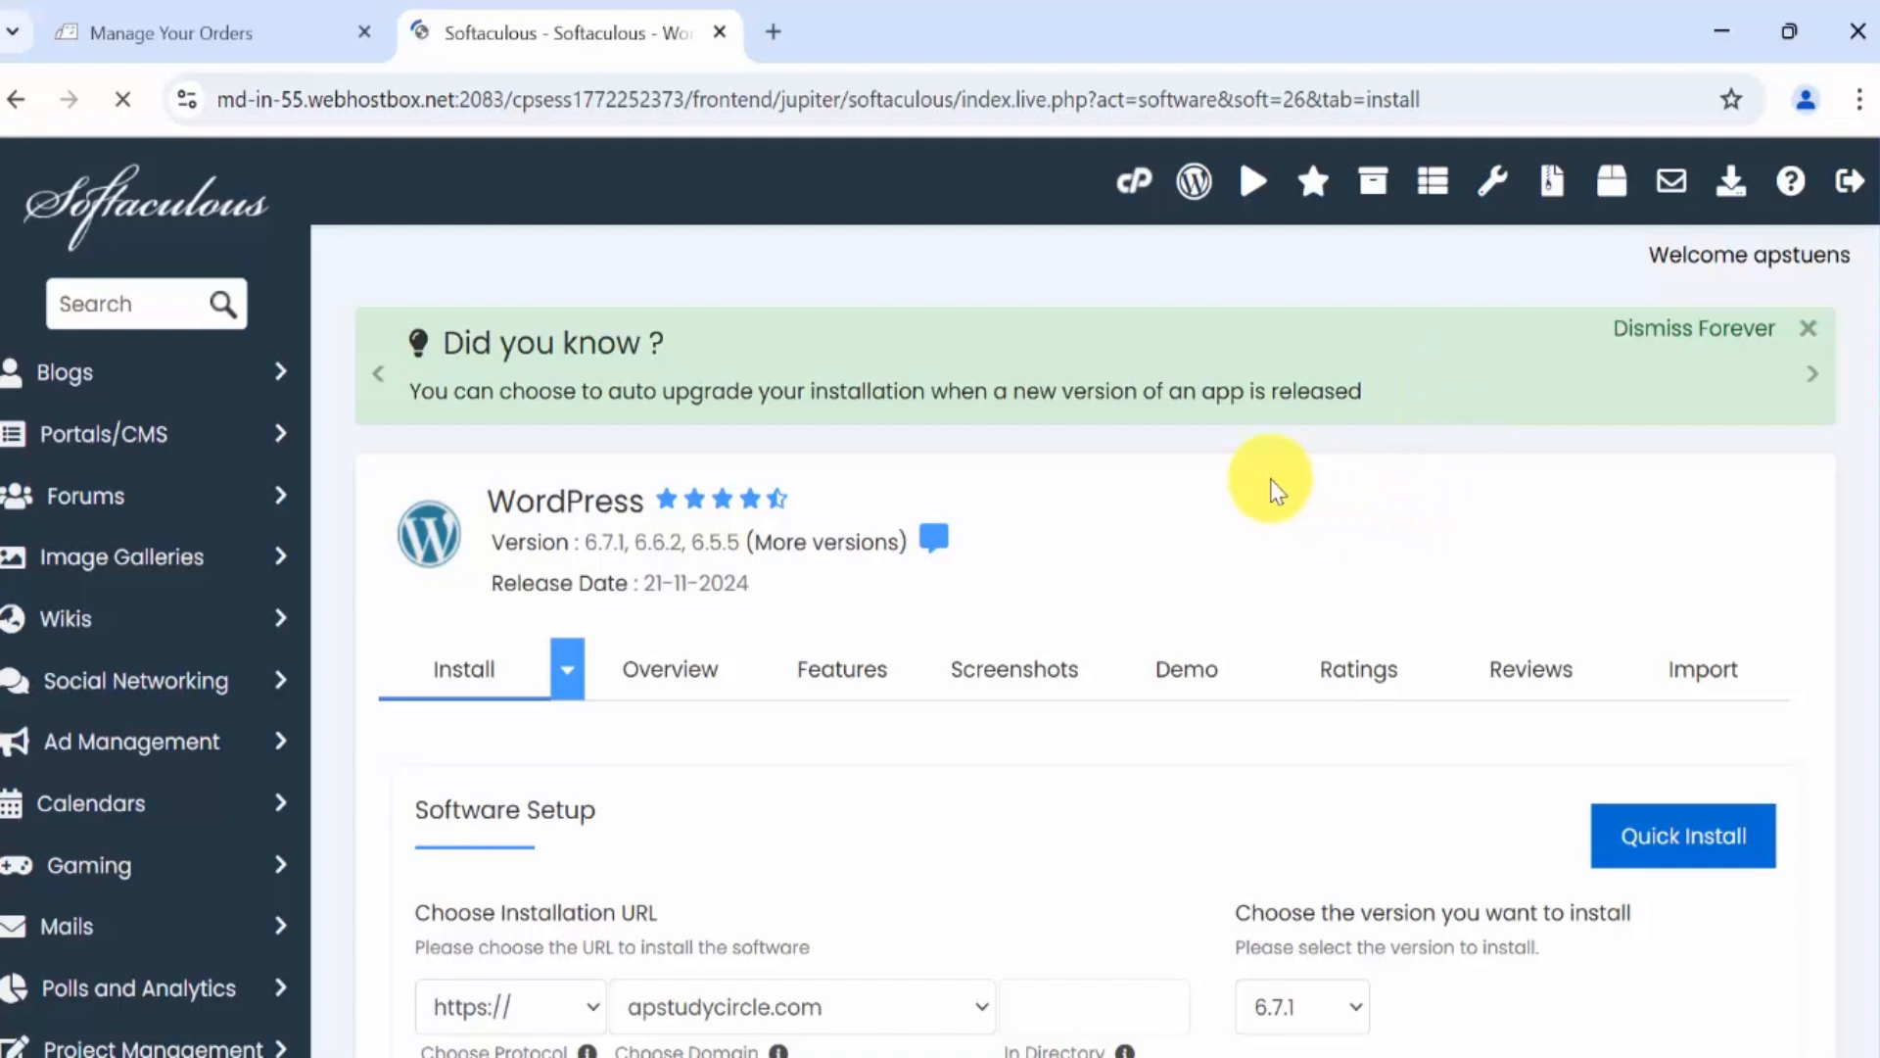
scroll(1193, 387, "down", 2)
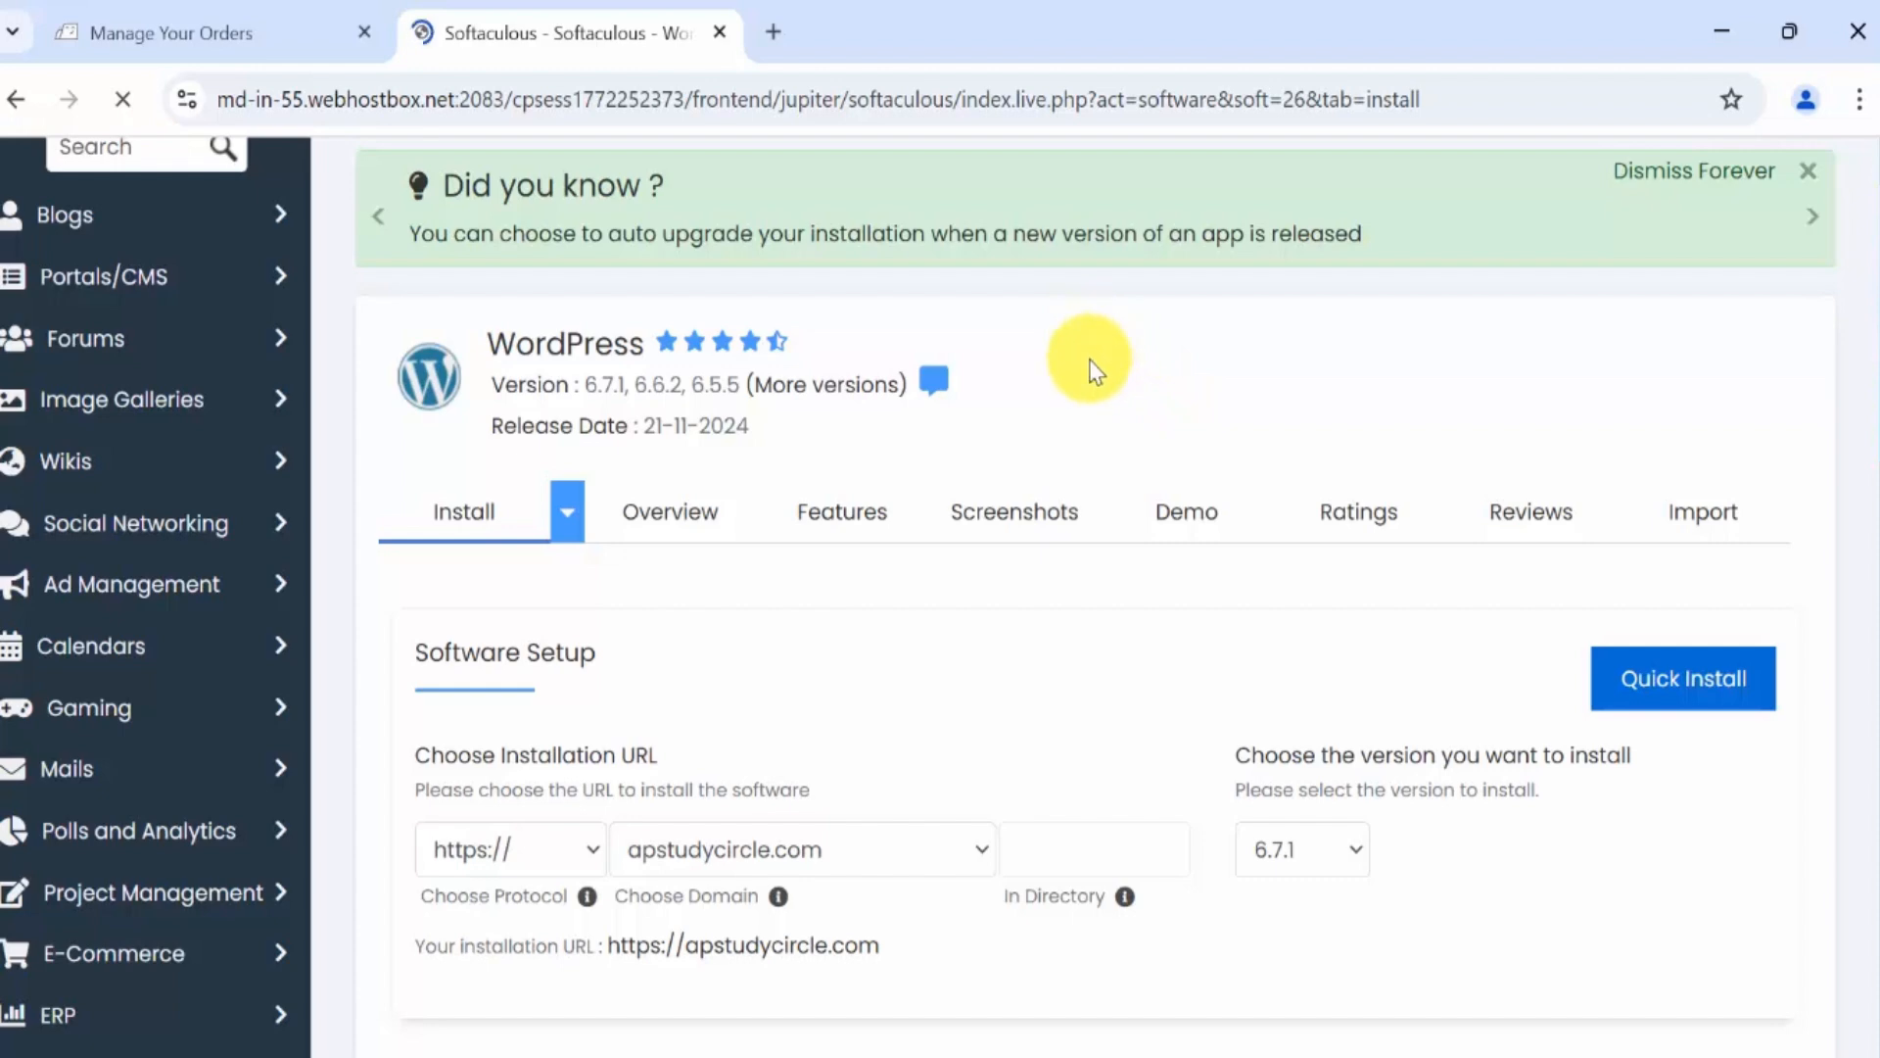
scroll(1077, 353, "down", 3)
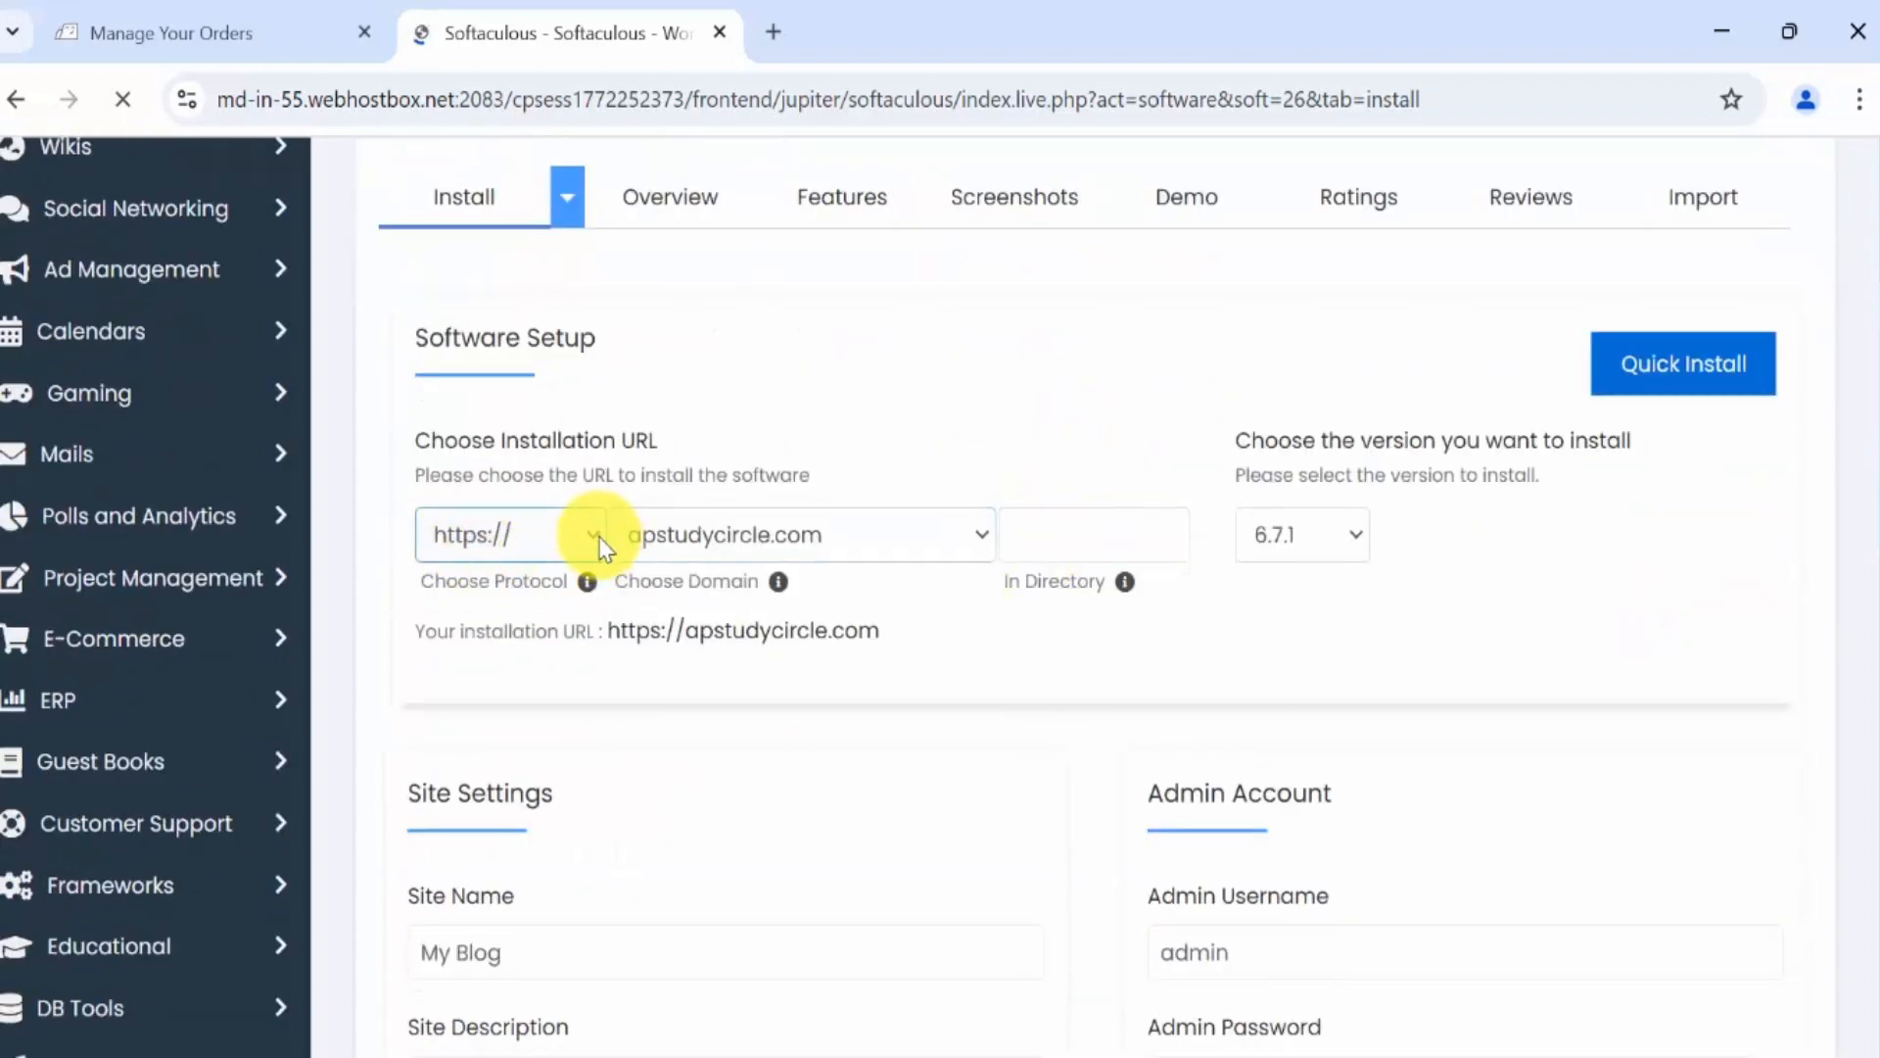
left_click(601, 546)
left_click(529, 721)
left_click(1002, 534)
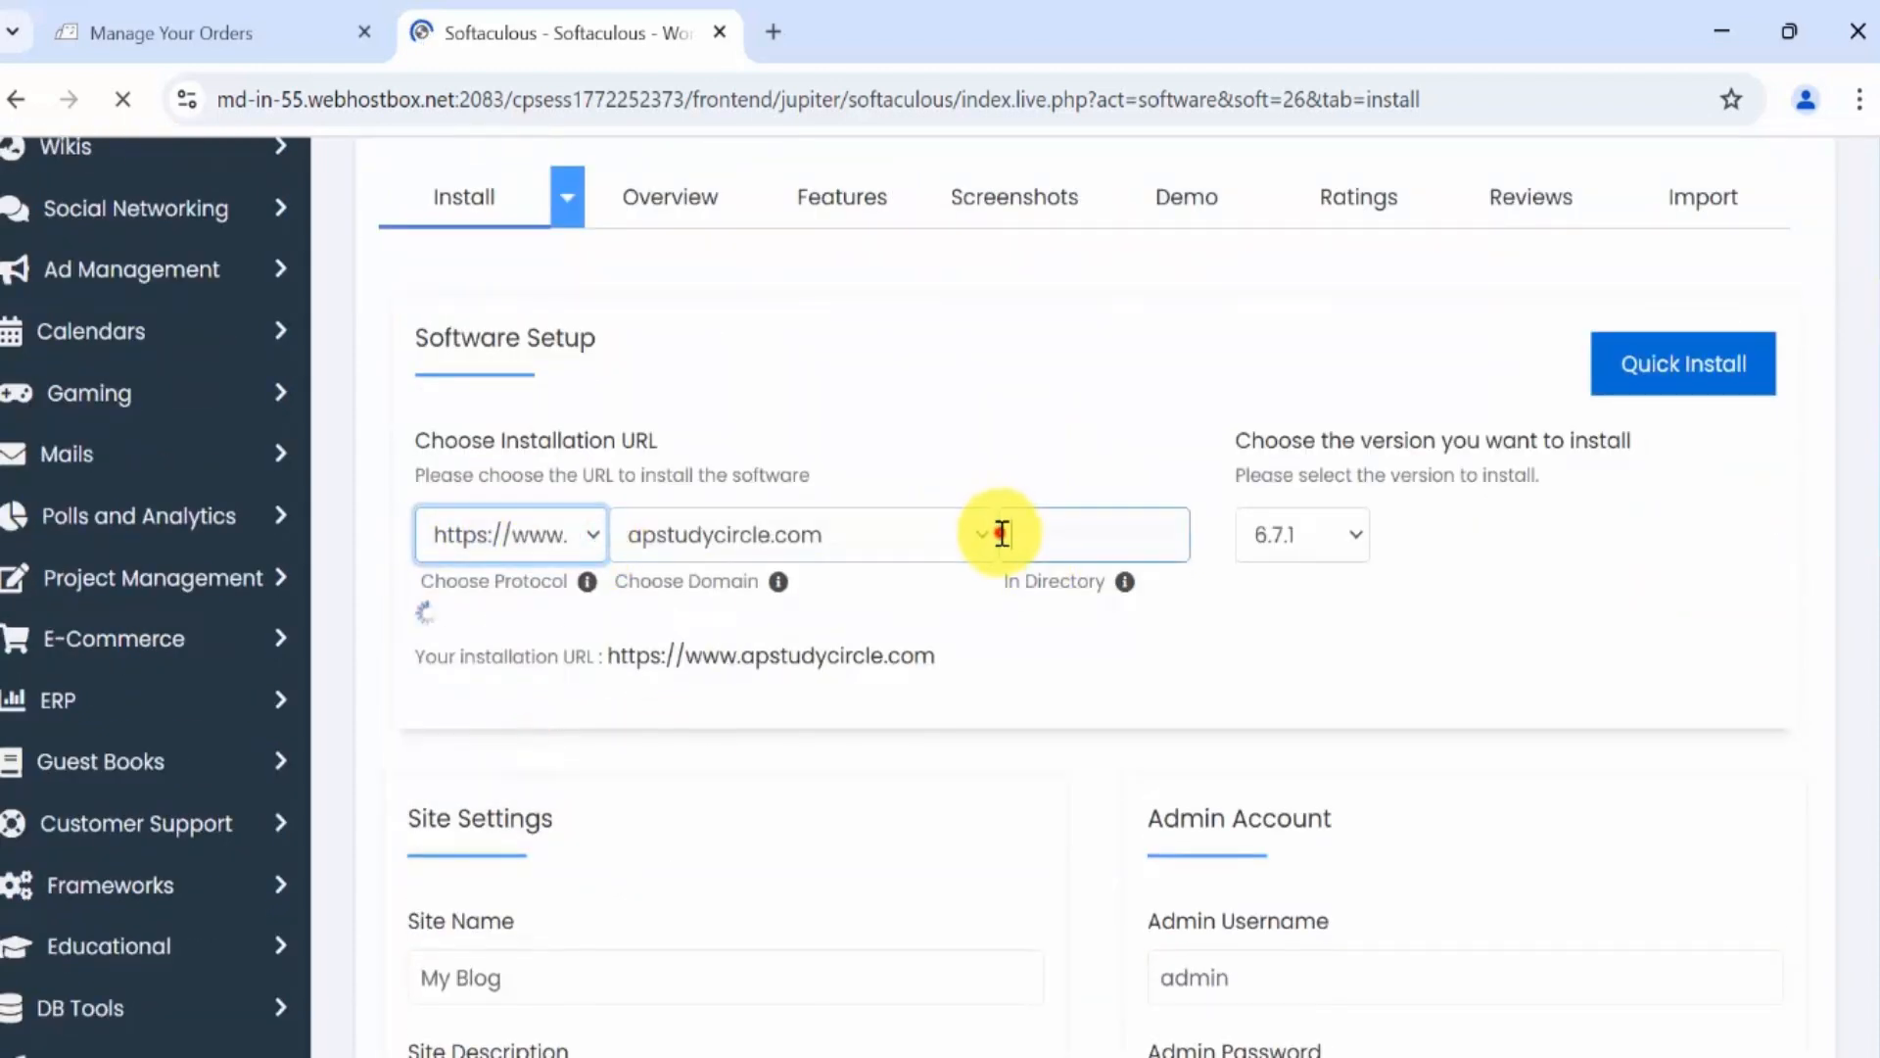
left_click(984, 535)
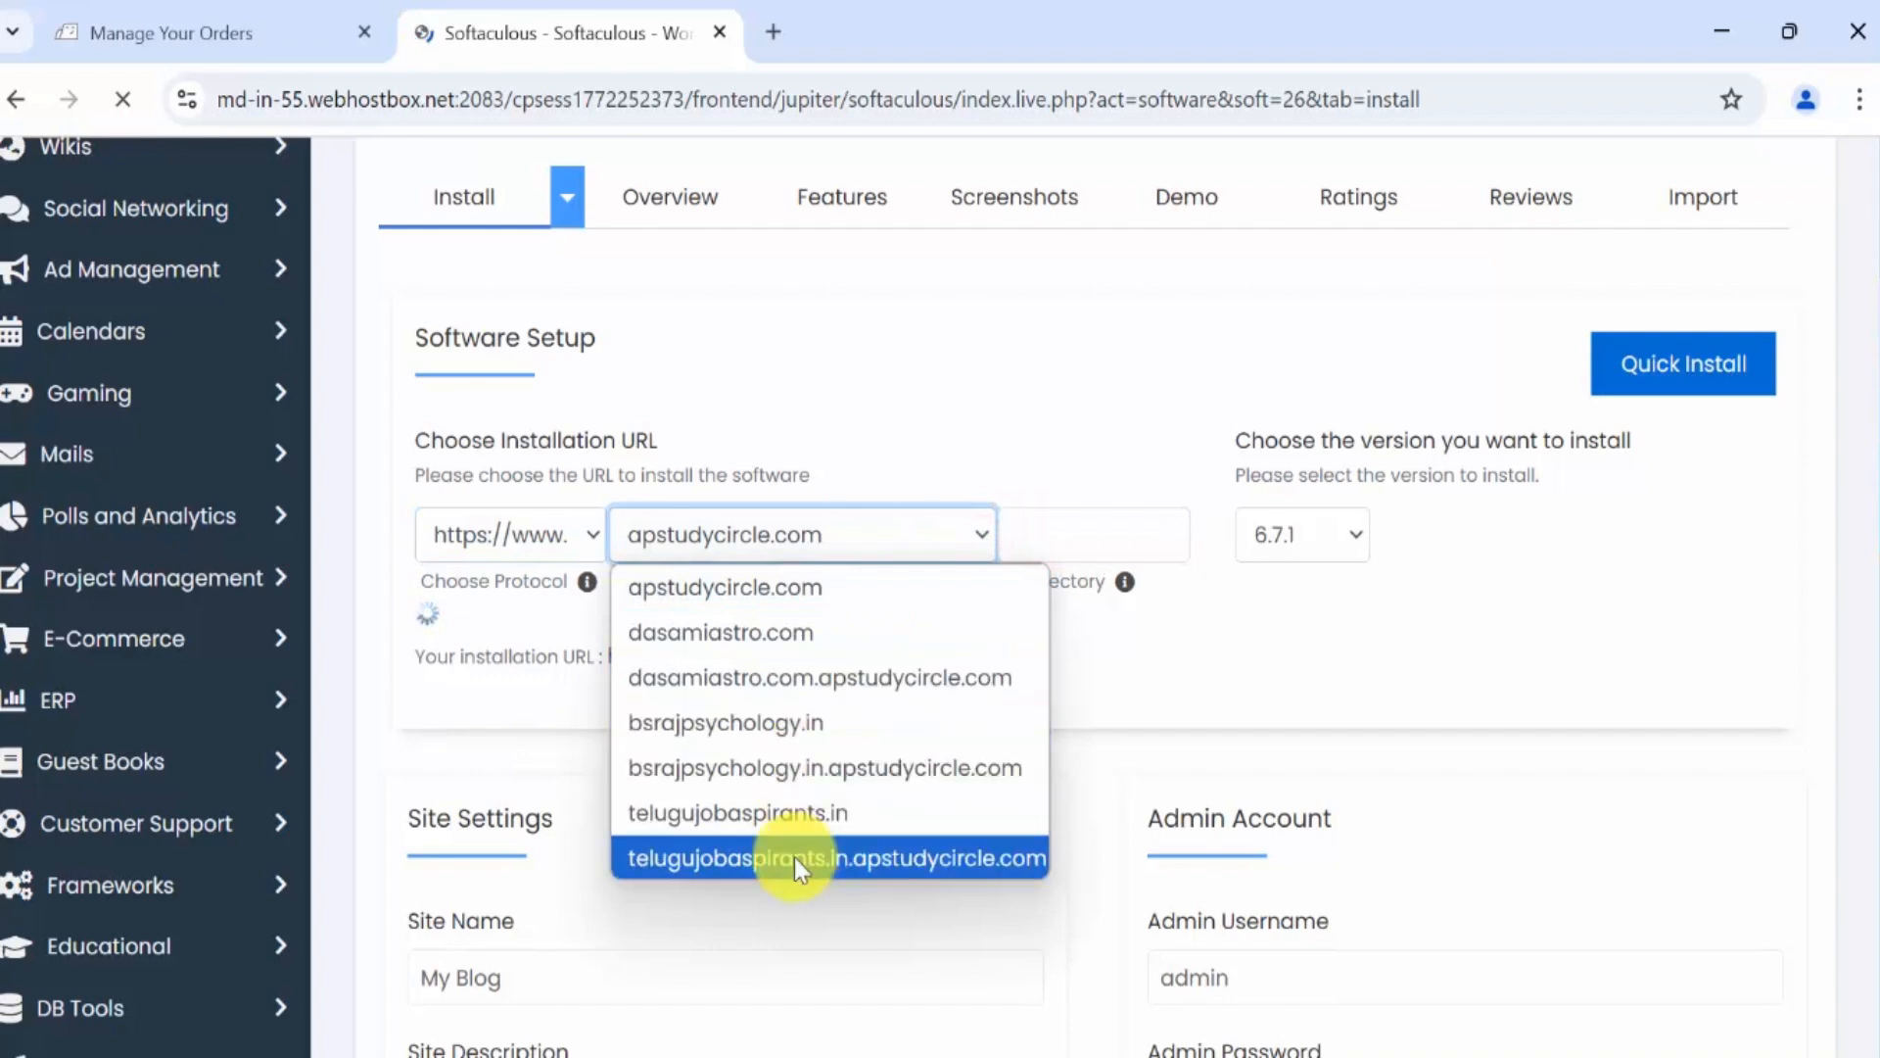
left_click(784, 813)
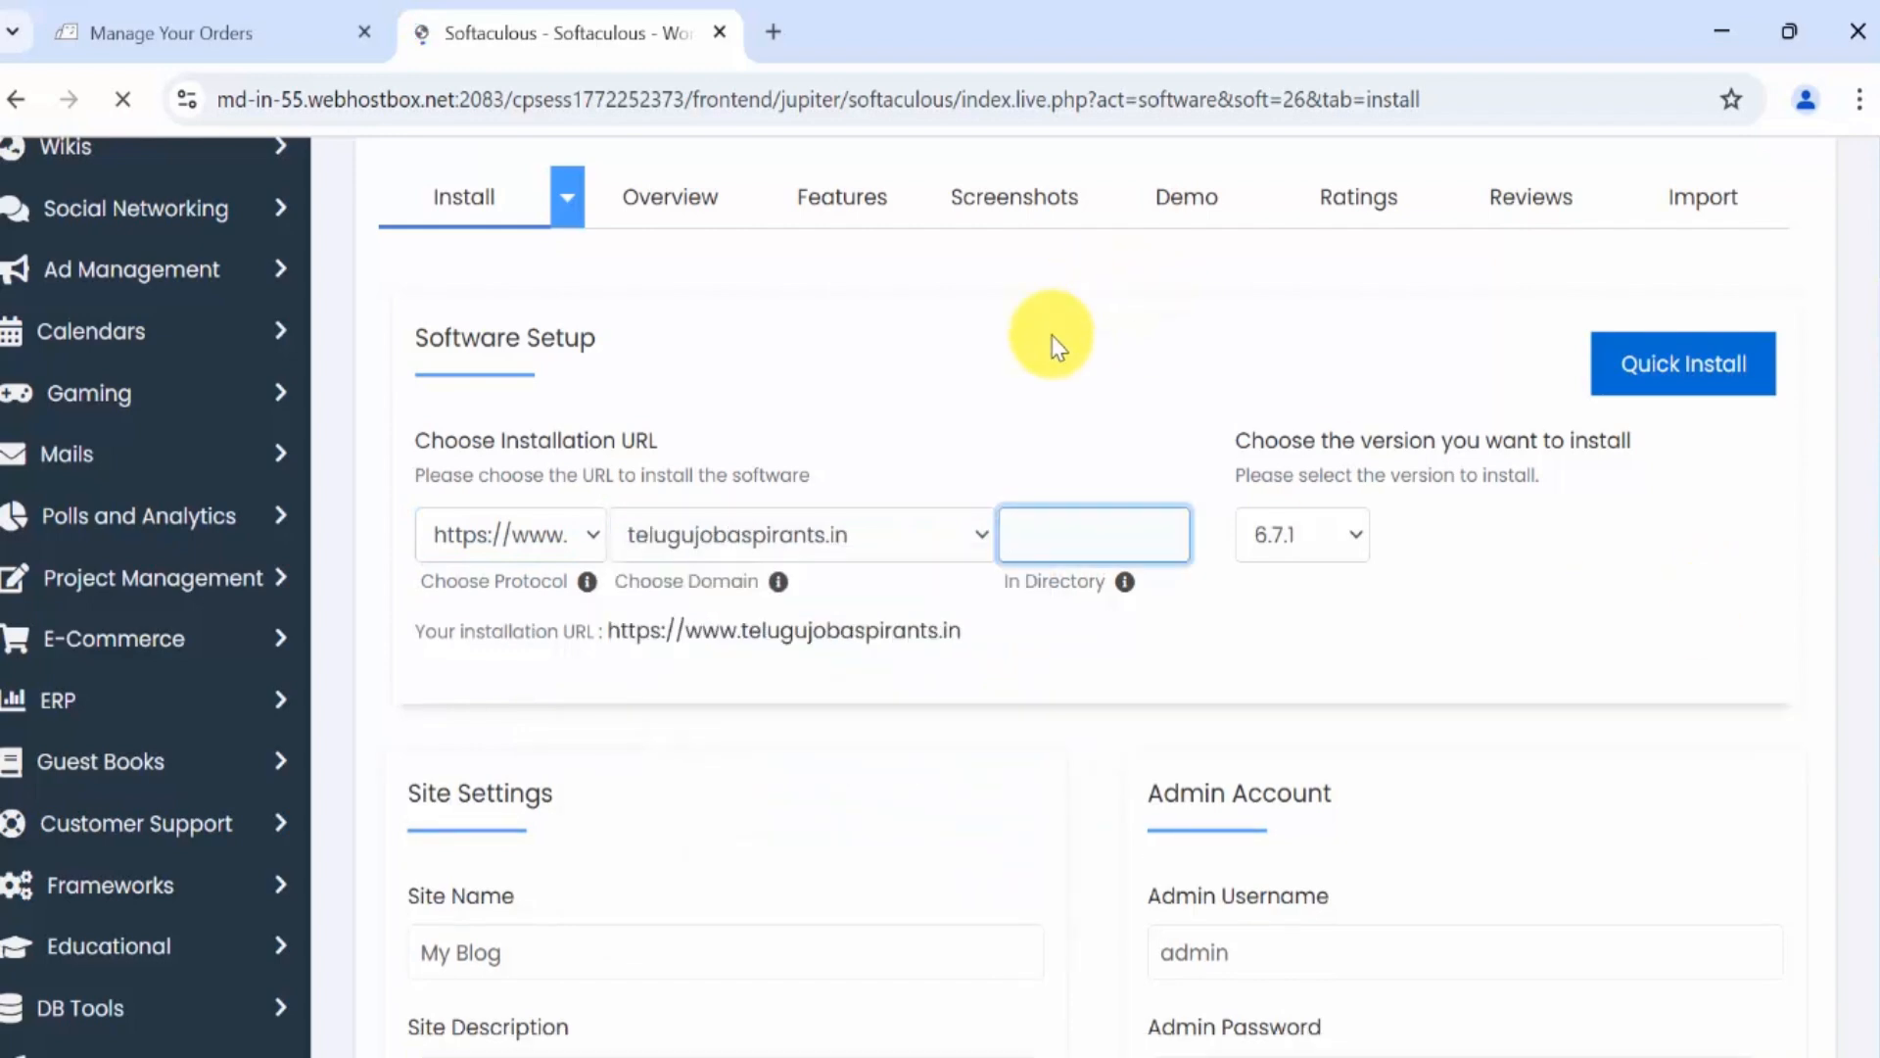
Replace the generated admin password with a new one.
scroll(1700, 637, "down", 5)
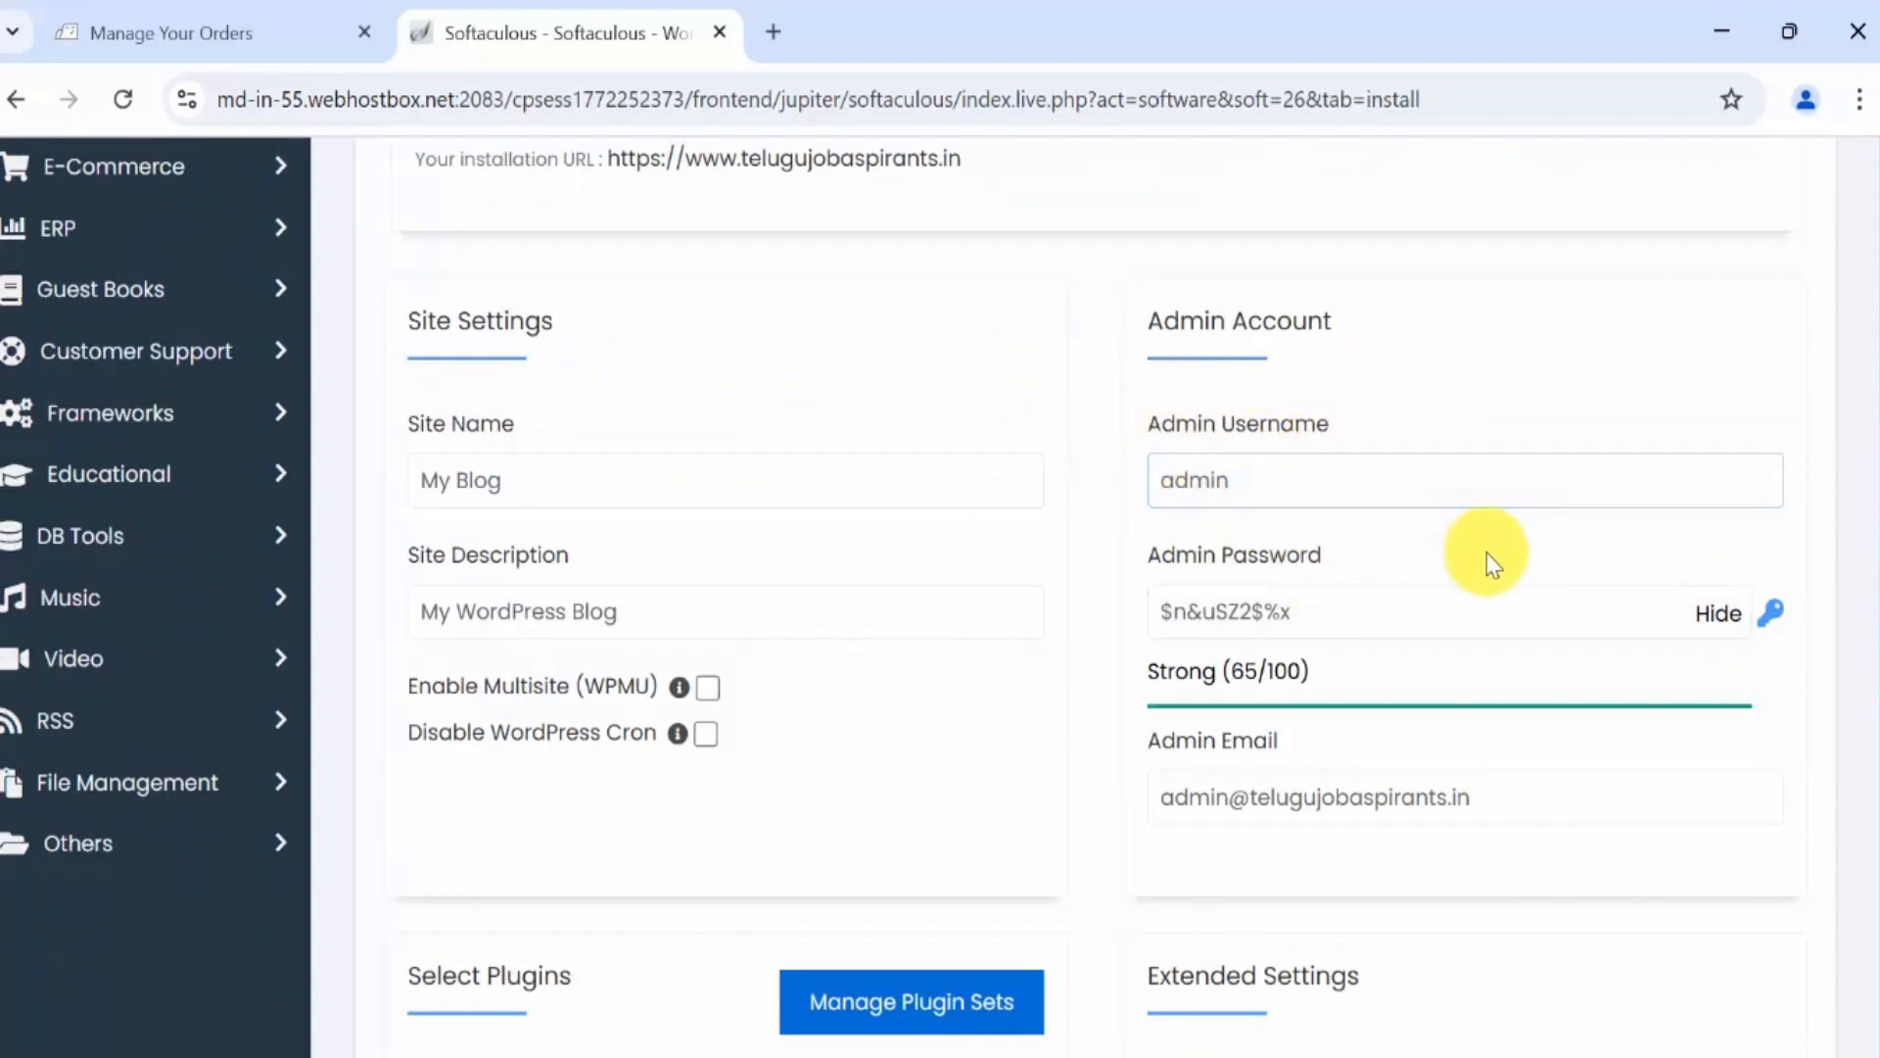
scroll(1489, 558, "up", 6)
scroll(1553, 629, "down", 8)
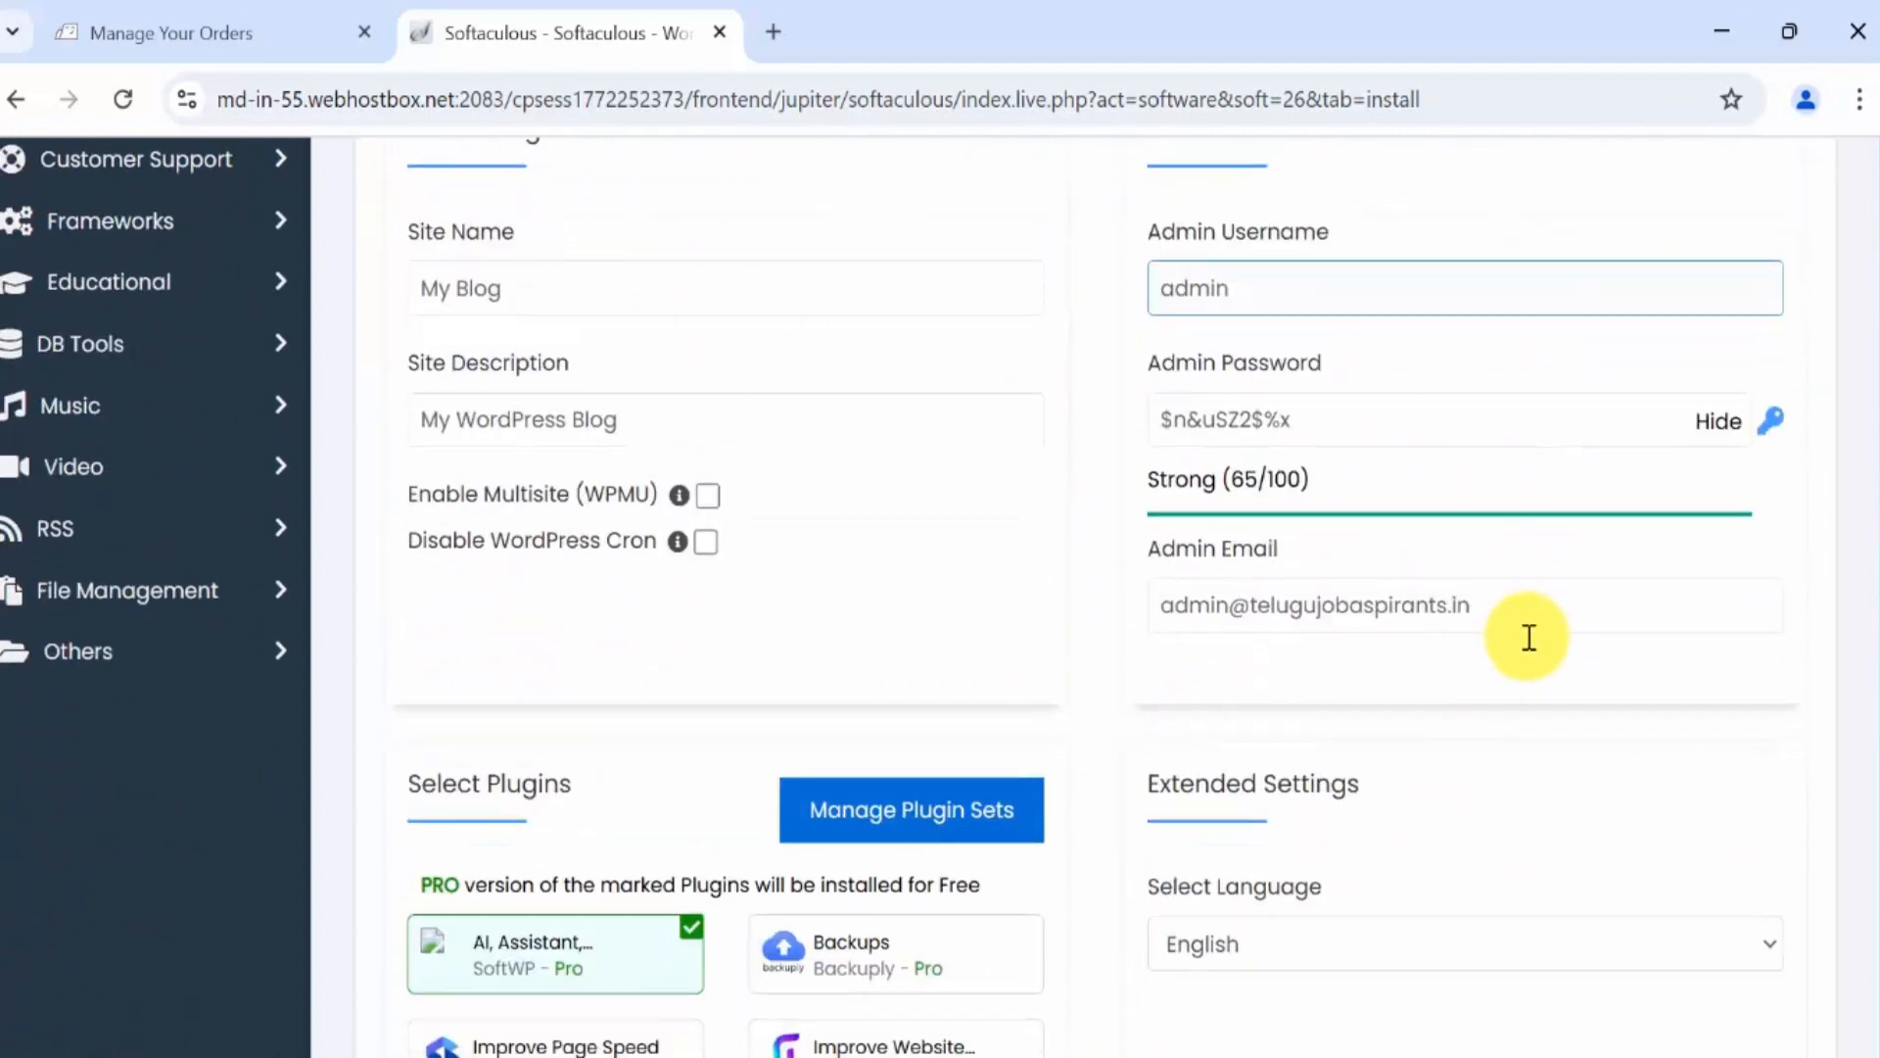
scroll(1520, 631, "down", 1)
scroll(1371, 529, "up", 3)
left_click(1289, 483)
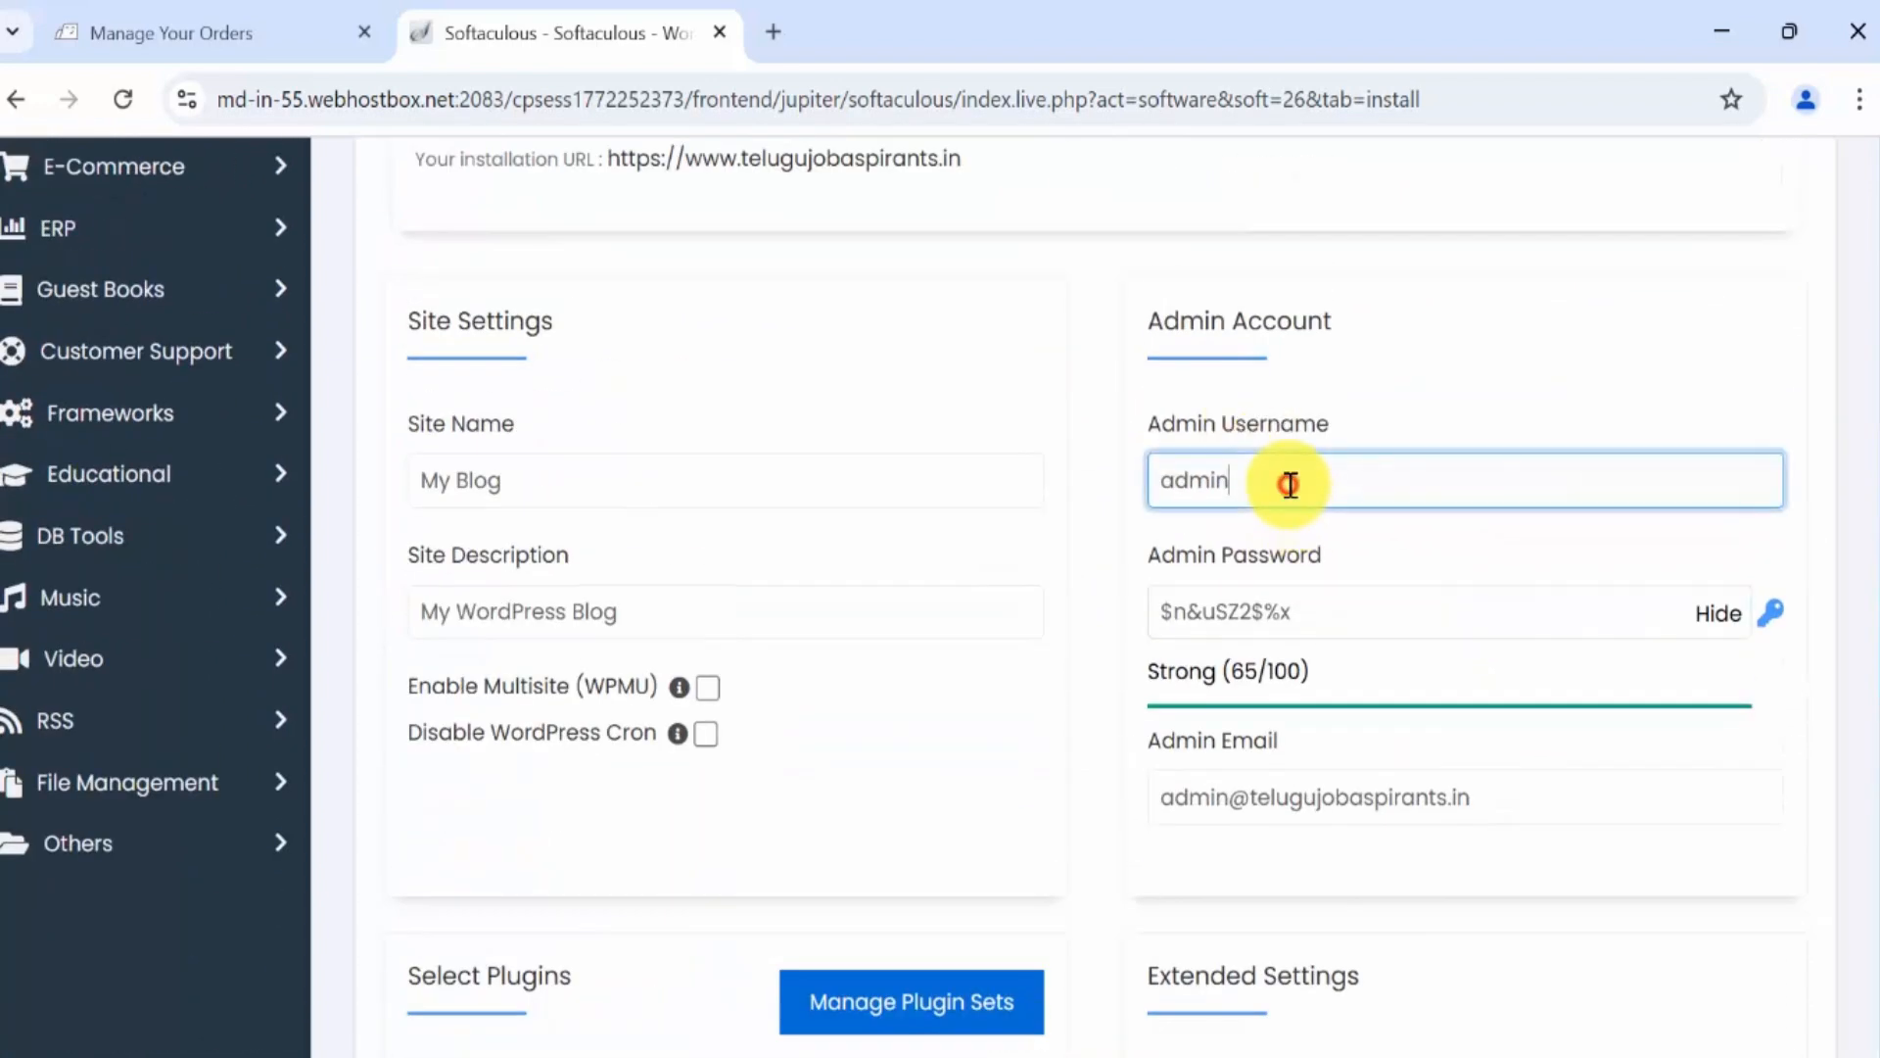
left_click(1327, 611)
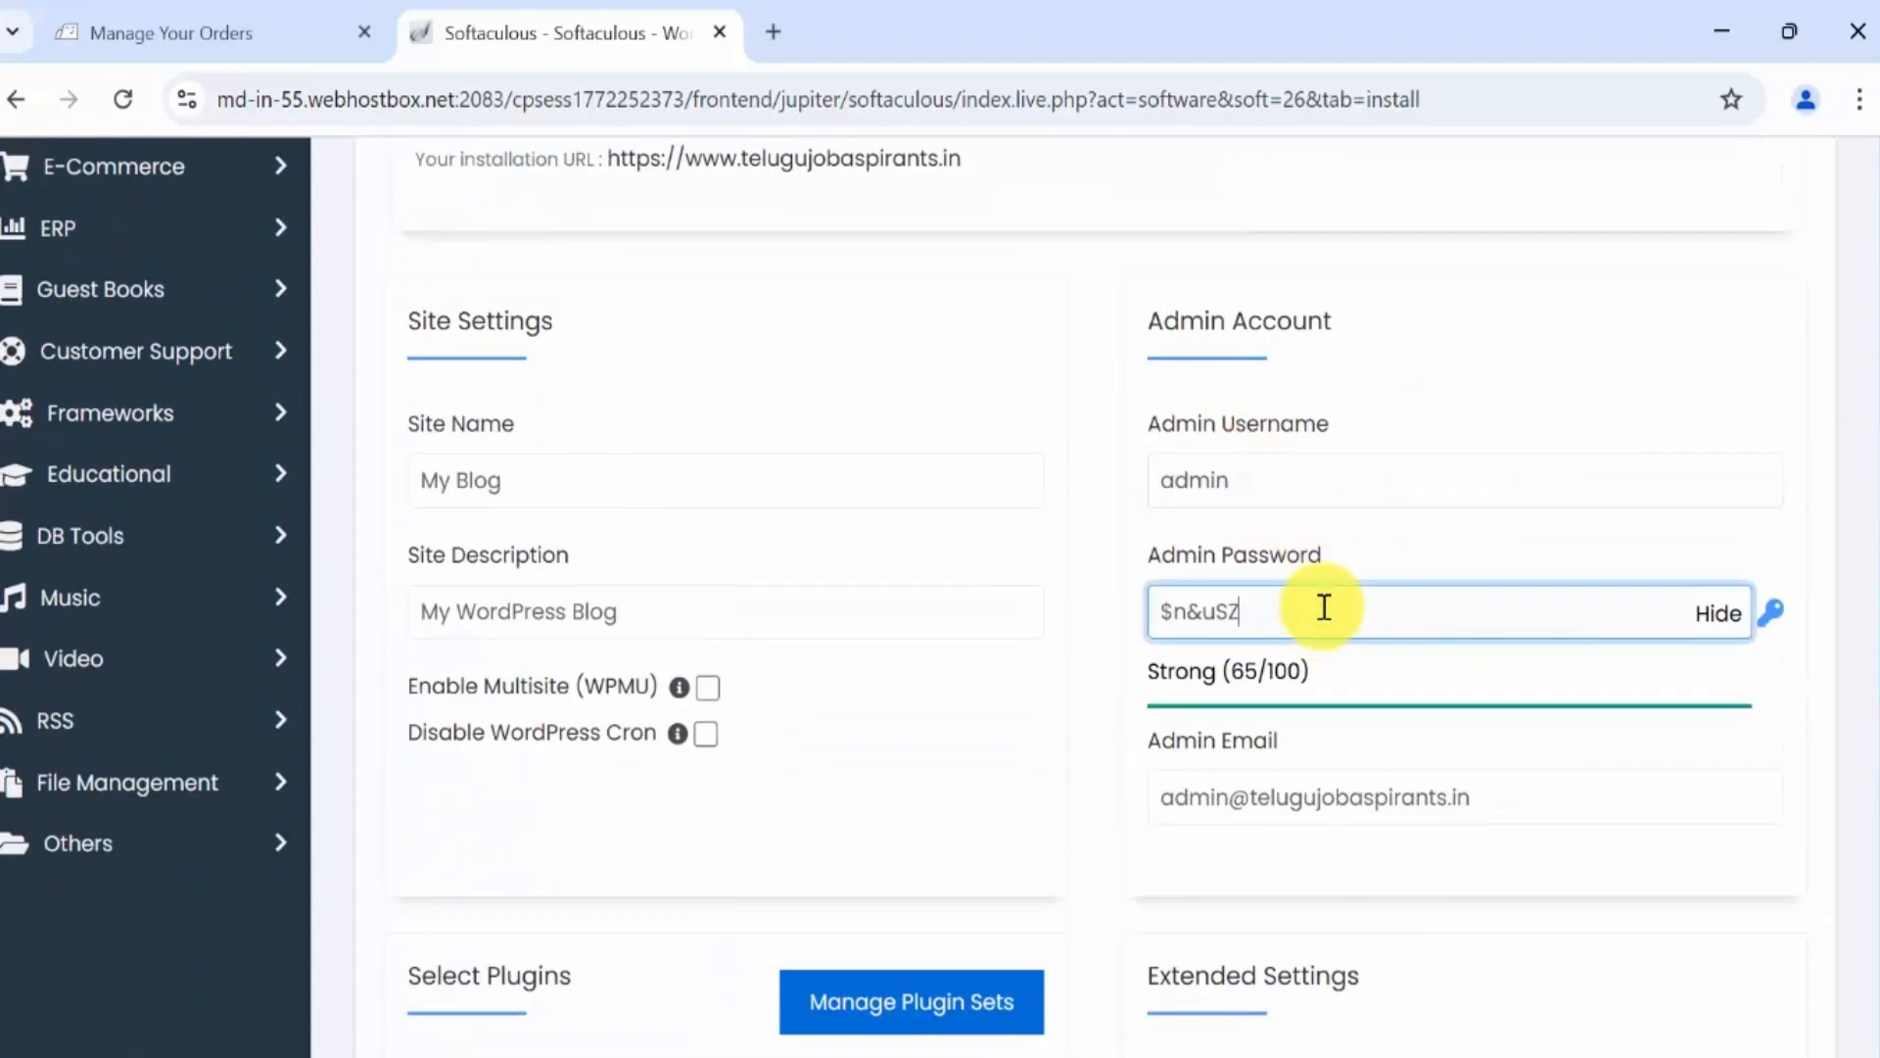
key("BackSpace")
key("BackSpace")
key("BackSpace")
key("BackSpace")
key("BackSpace")
key("BackSpace")
type("admin")
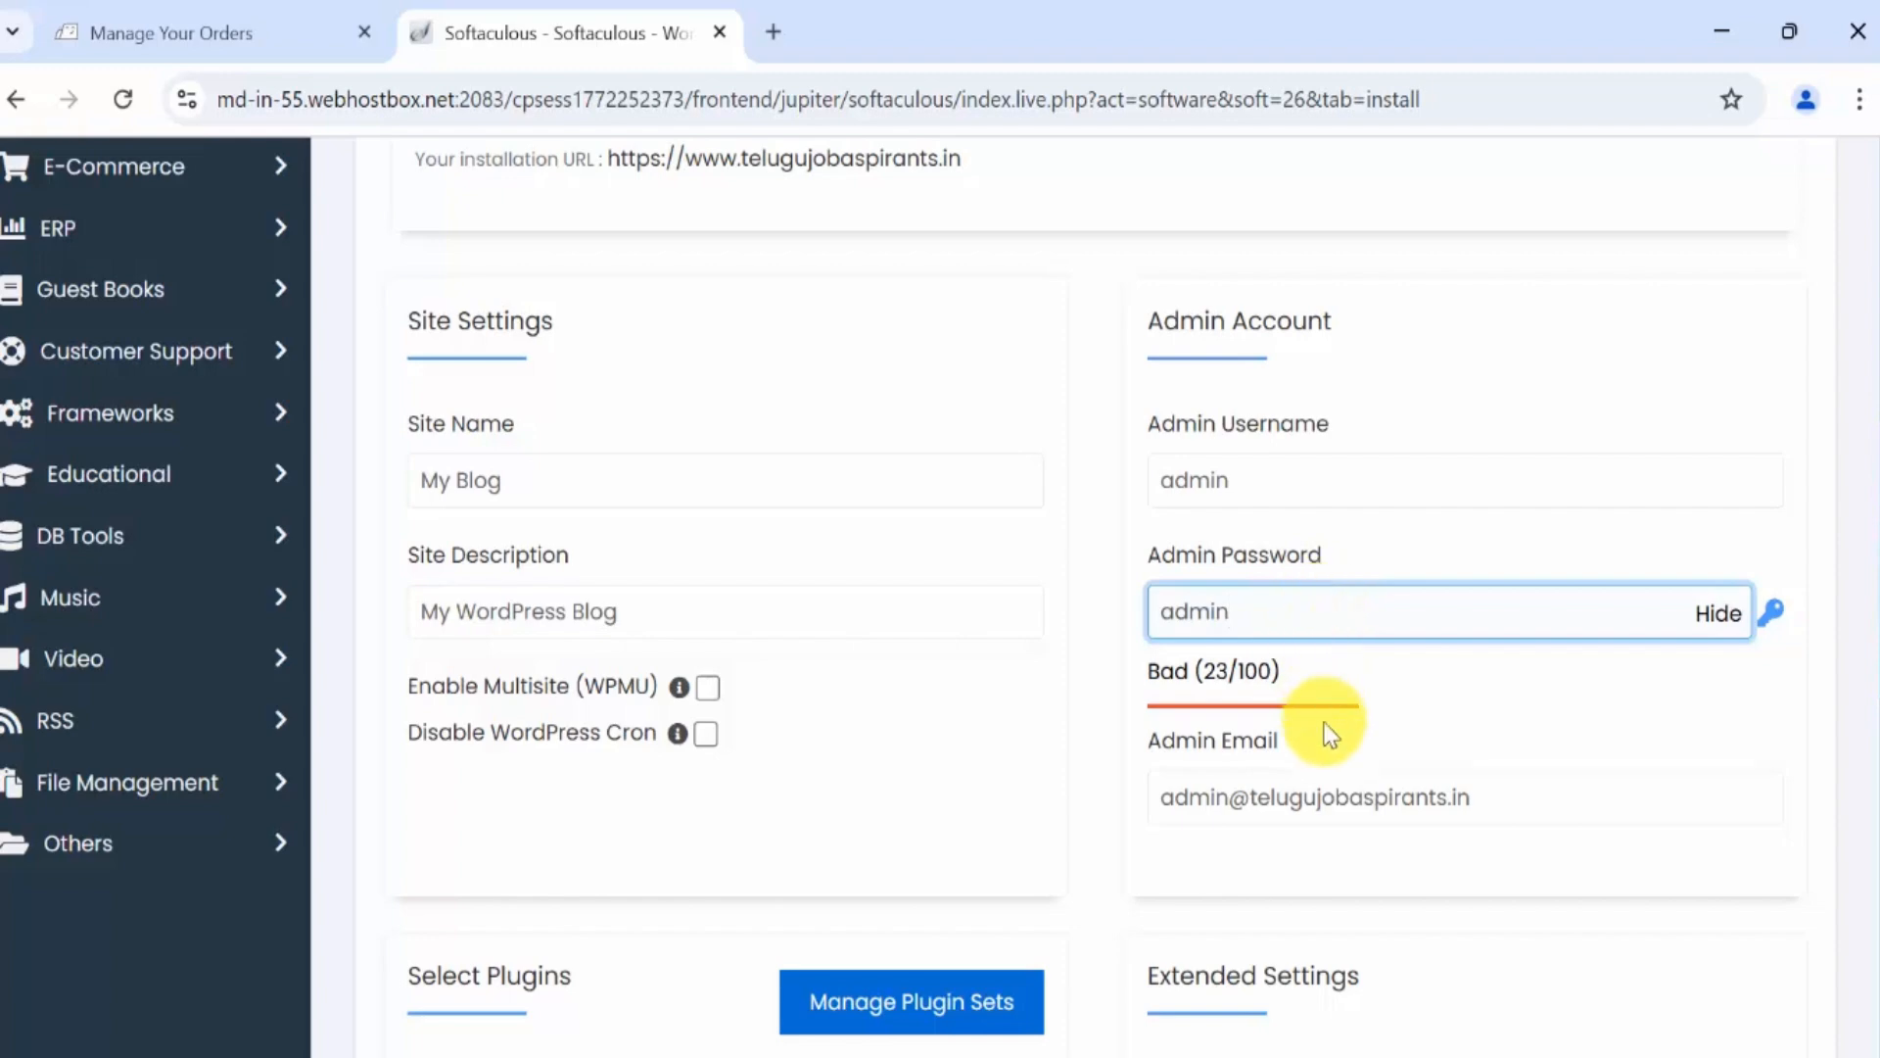
Review the remaining install settings and start the WordPress installation.
scroll(1322, 722, "up", 3)
scroll(1340, 774, "down", 2)
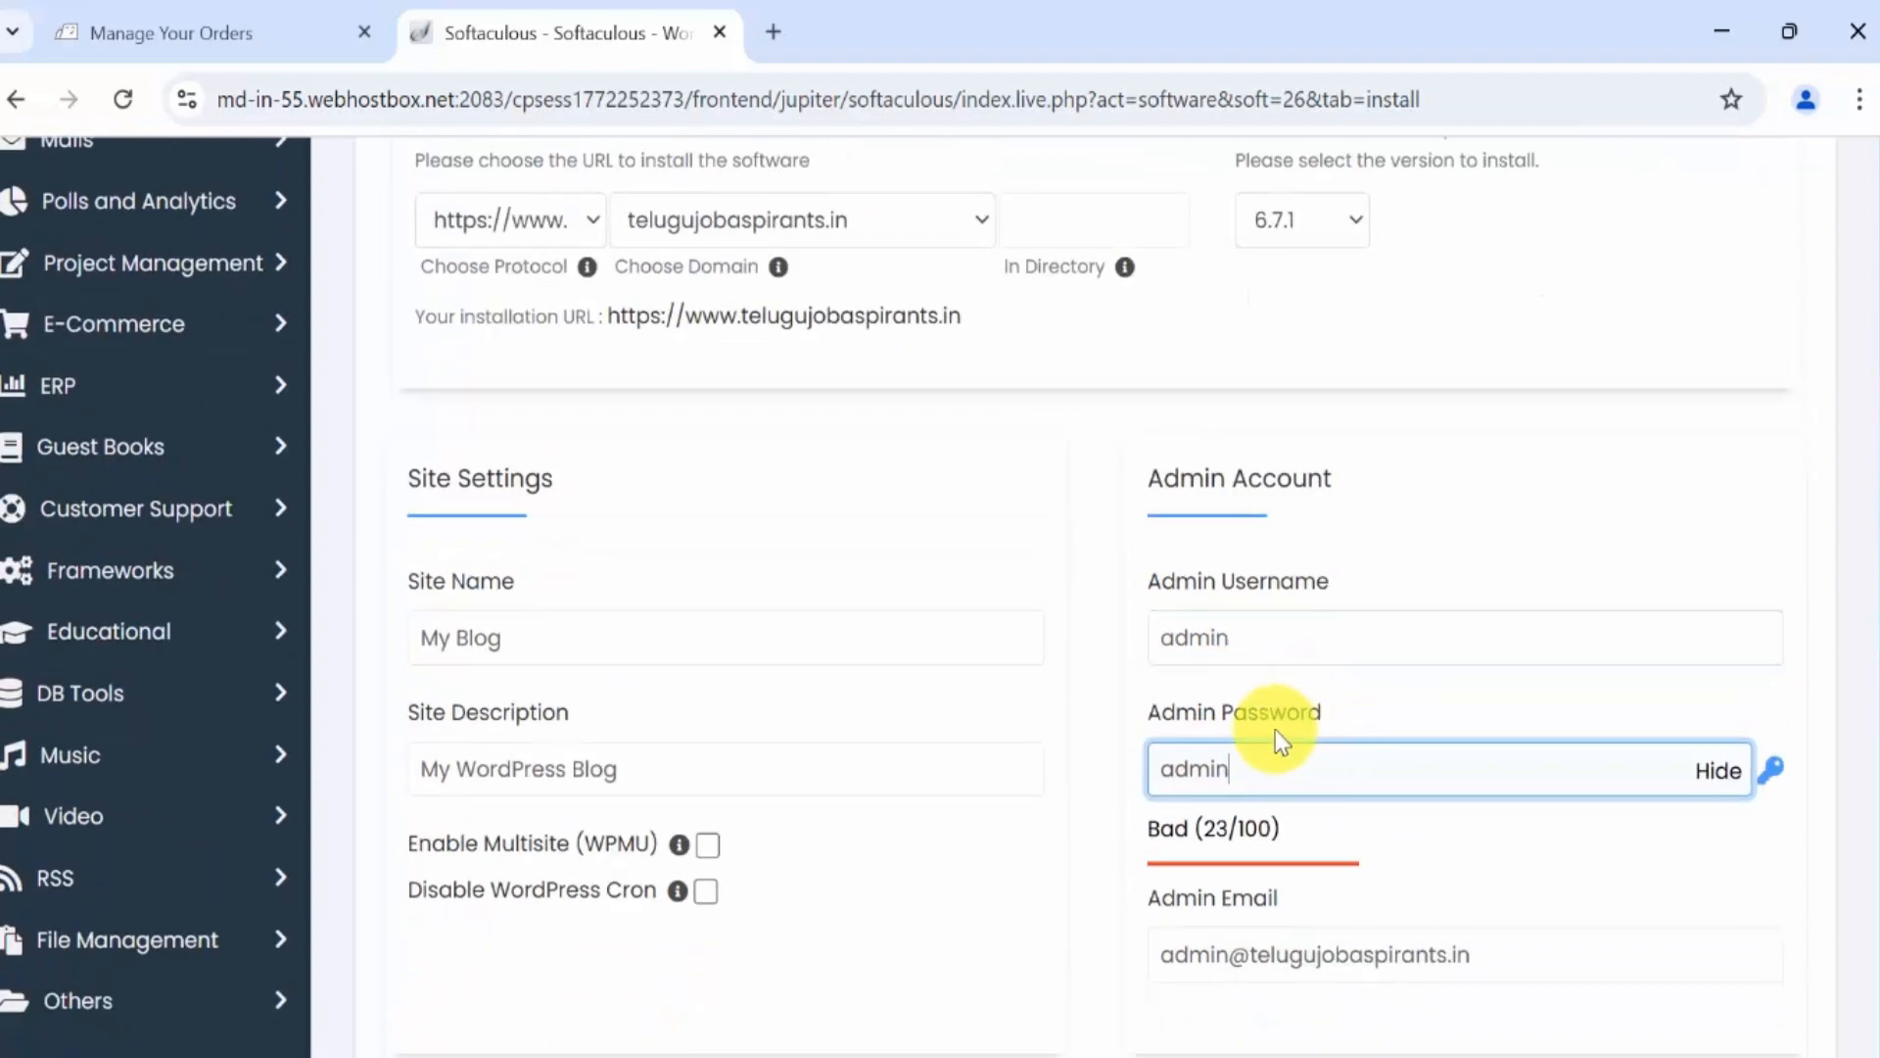
scroll(1428, 705, "down", 10)
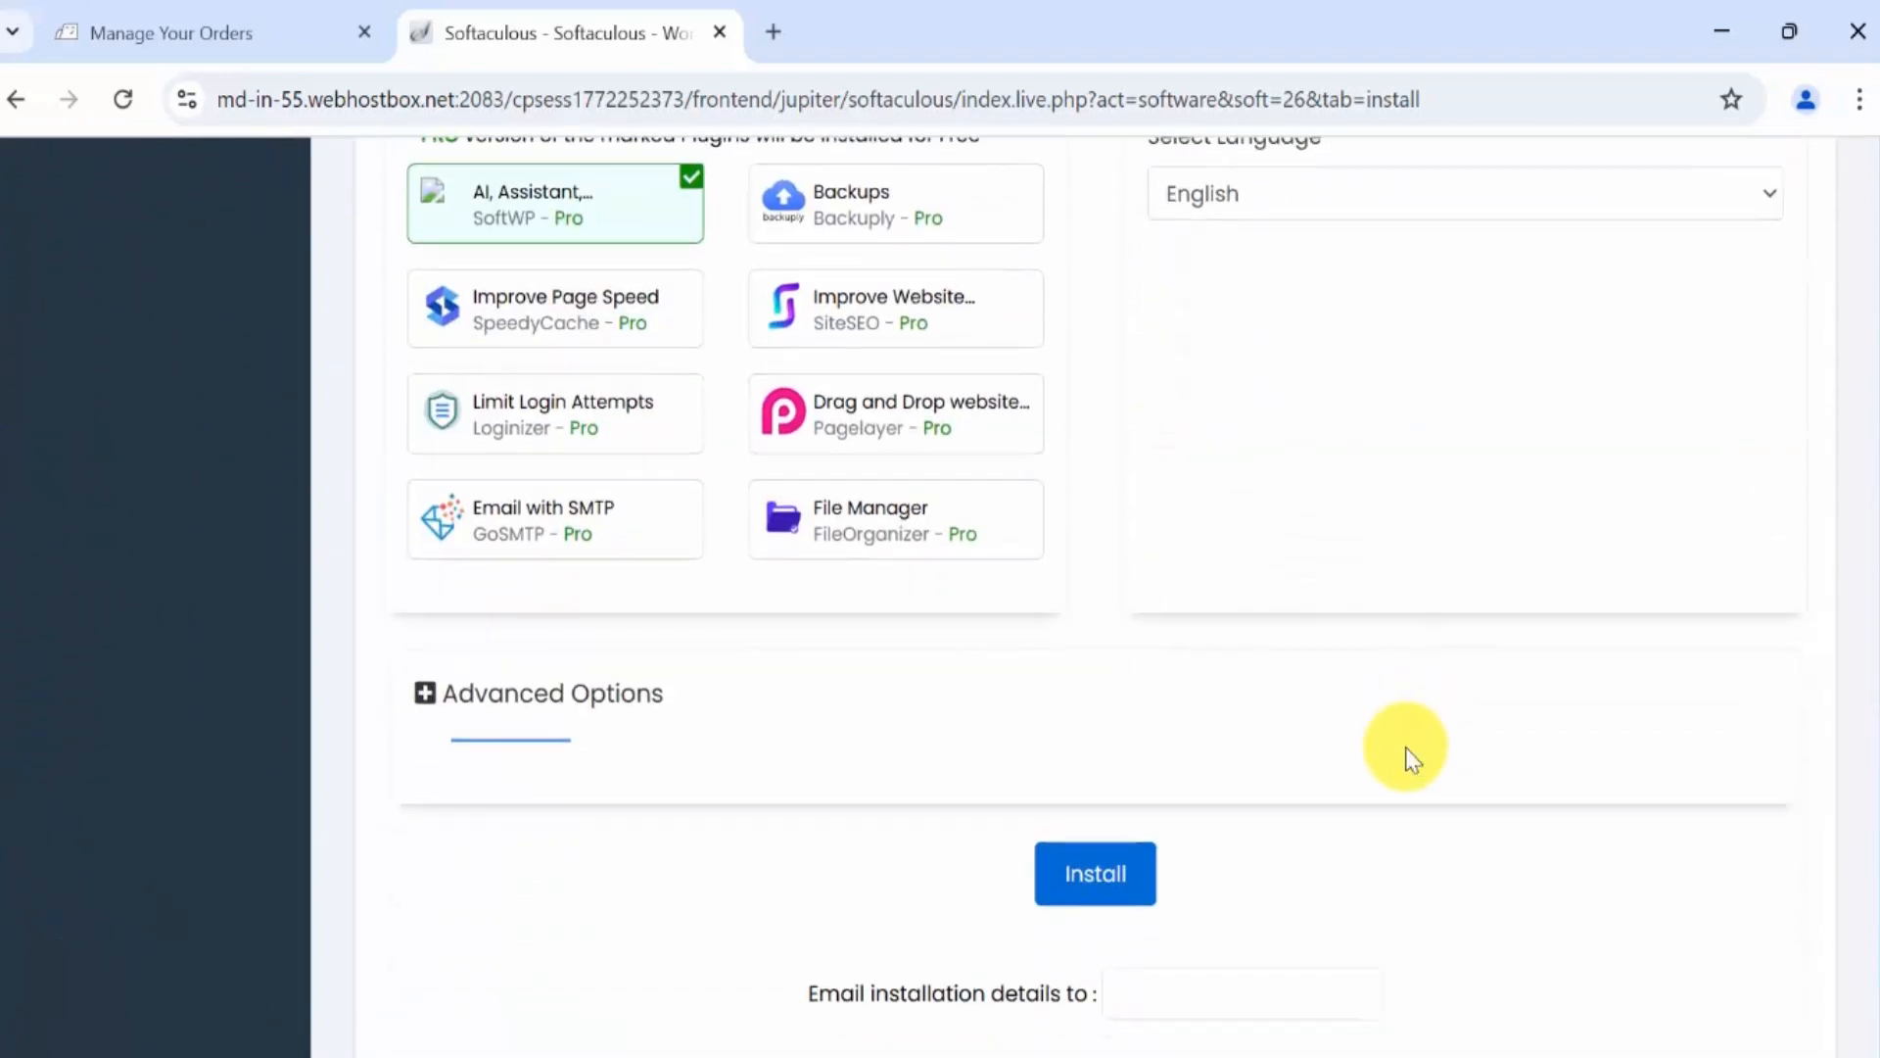
scroll(1407, 749, "up", 5)
scroll(1188, 861, "down", 2)
mouse_move(719, 509)
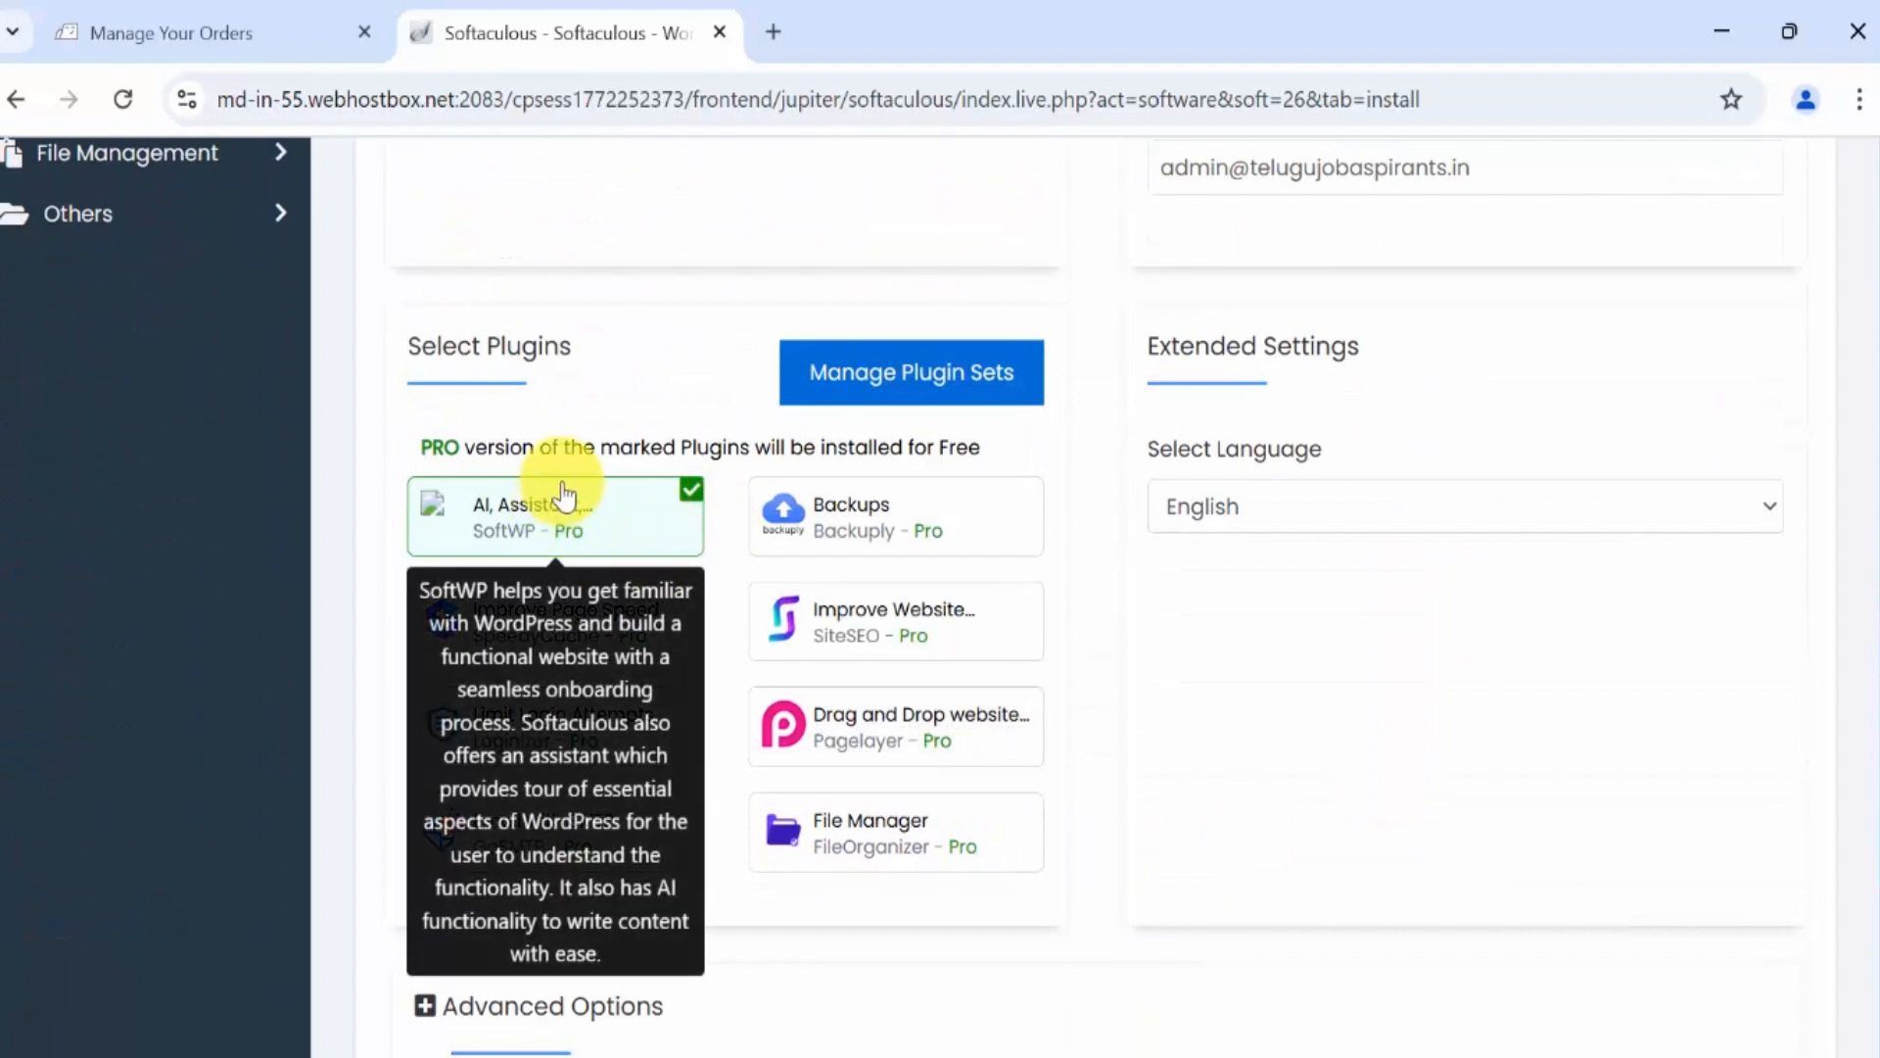
scroll(890, 504, "down", 1)
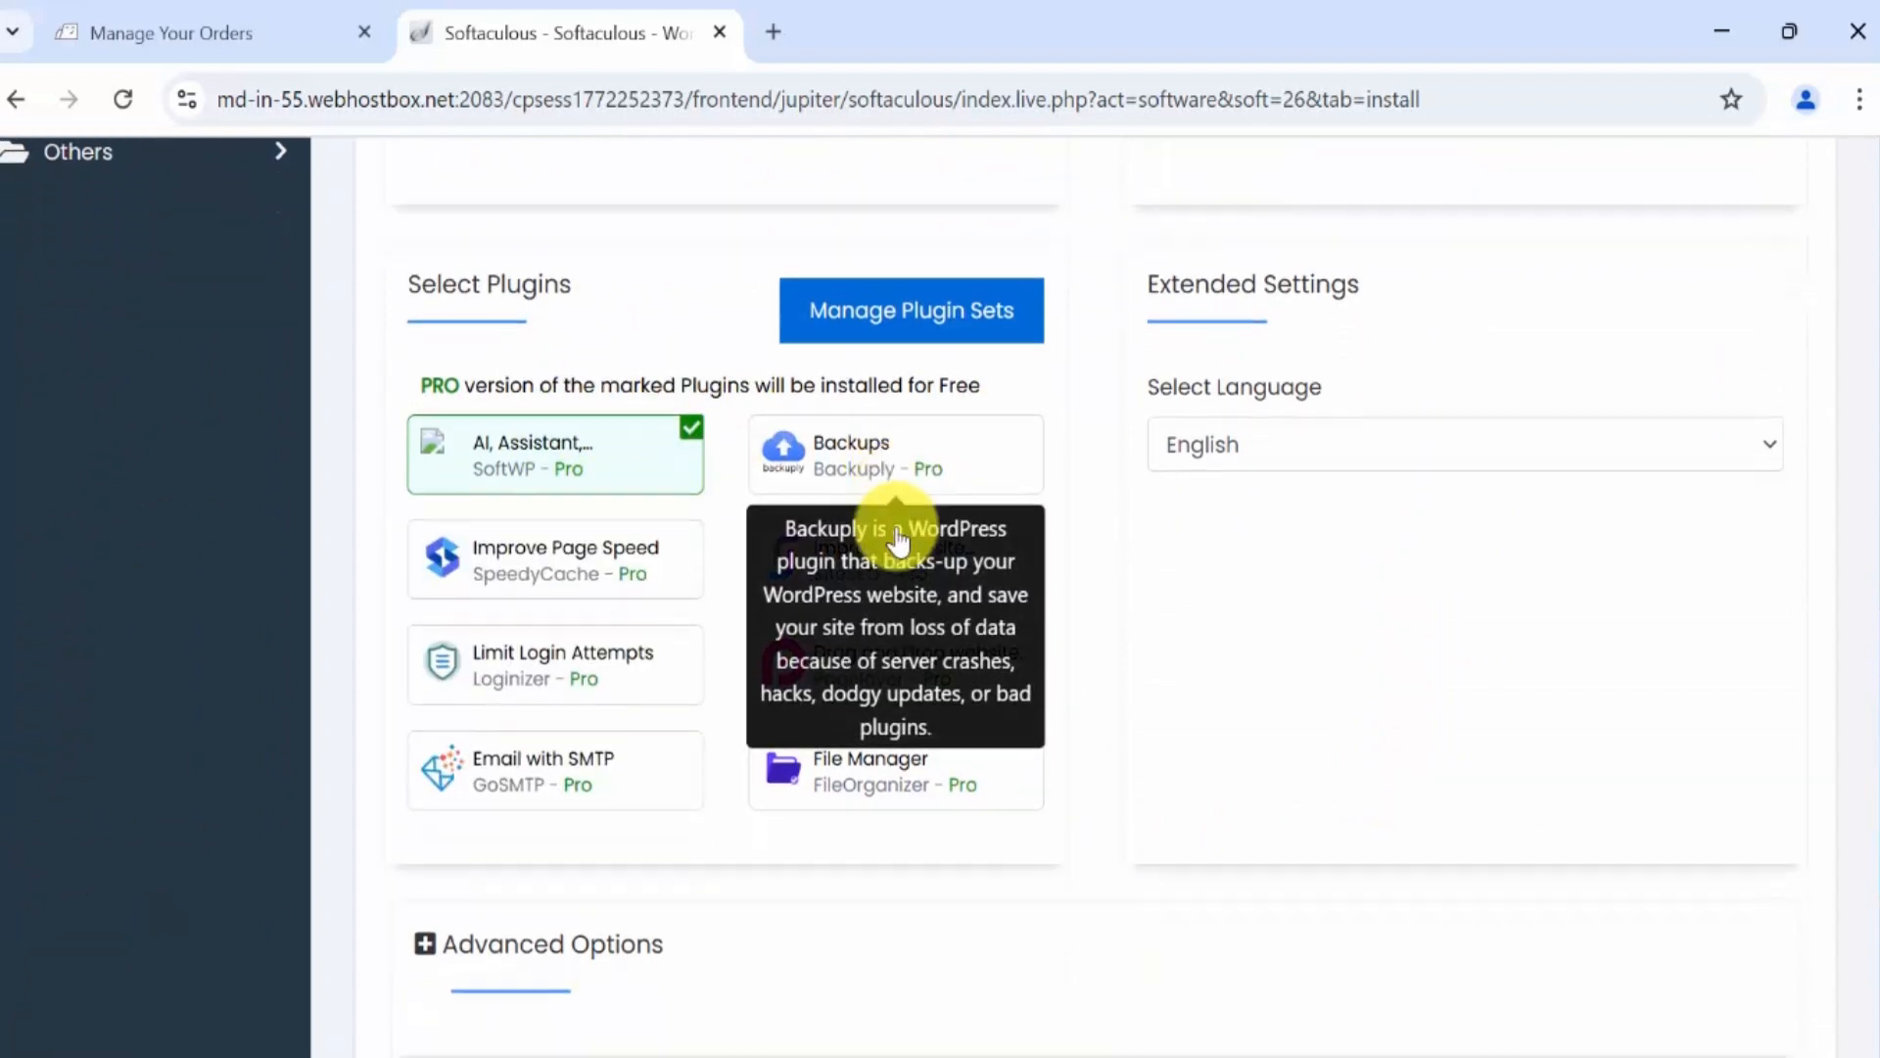
mouse_move(890, 553)
scroll(889, 553, "up", 1)
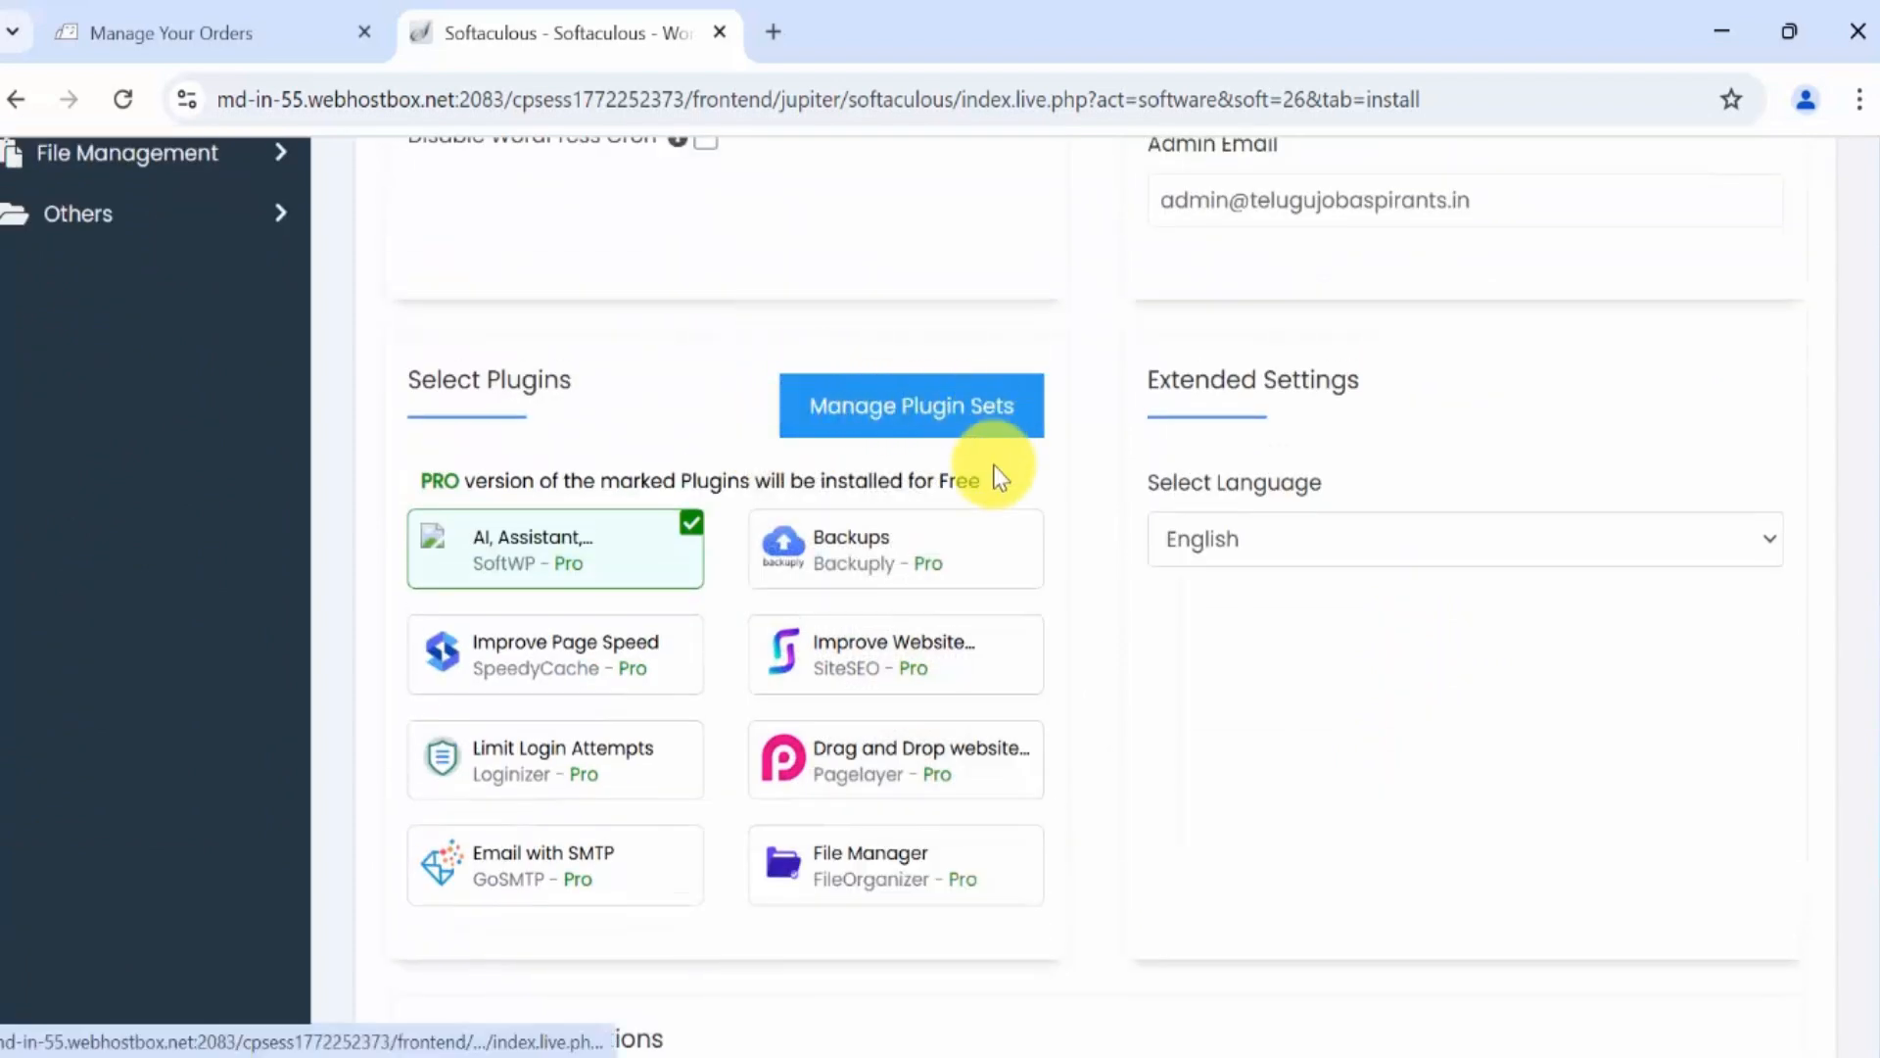
mouse_move(700, 541)
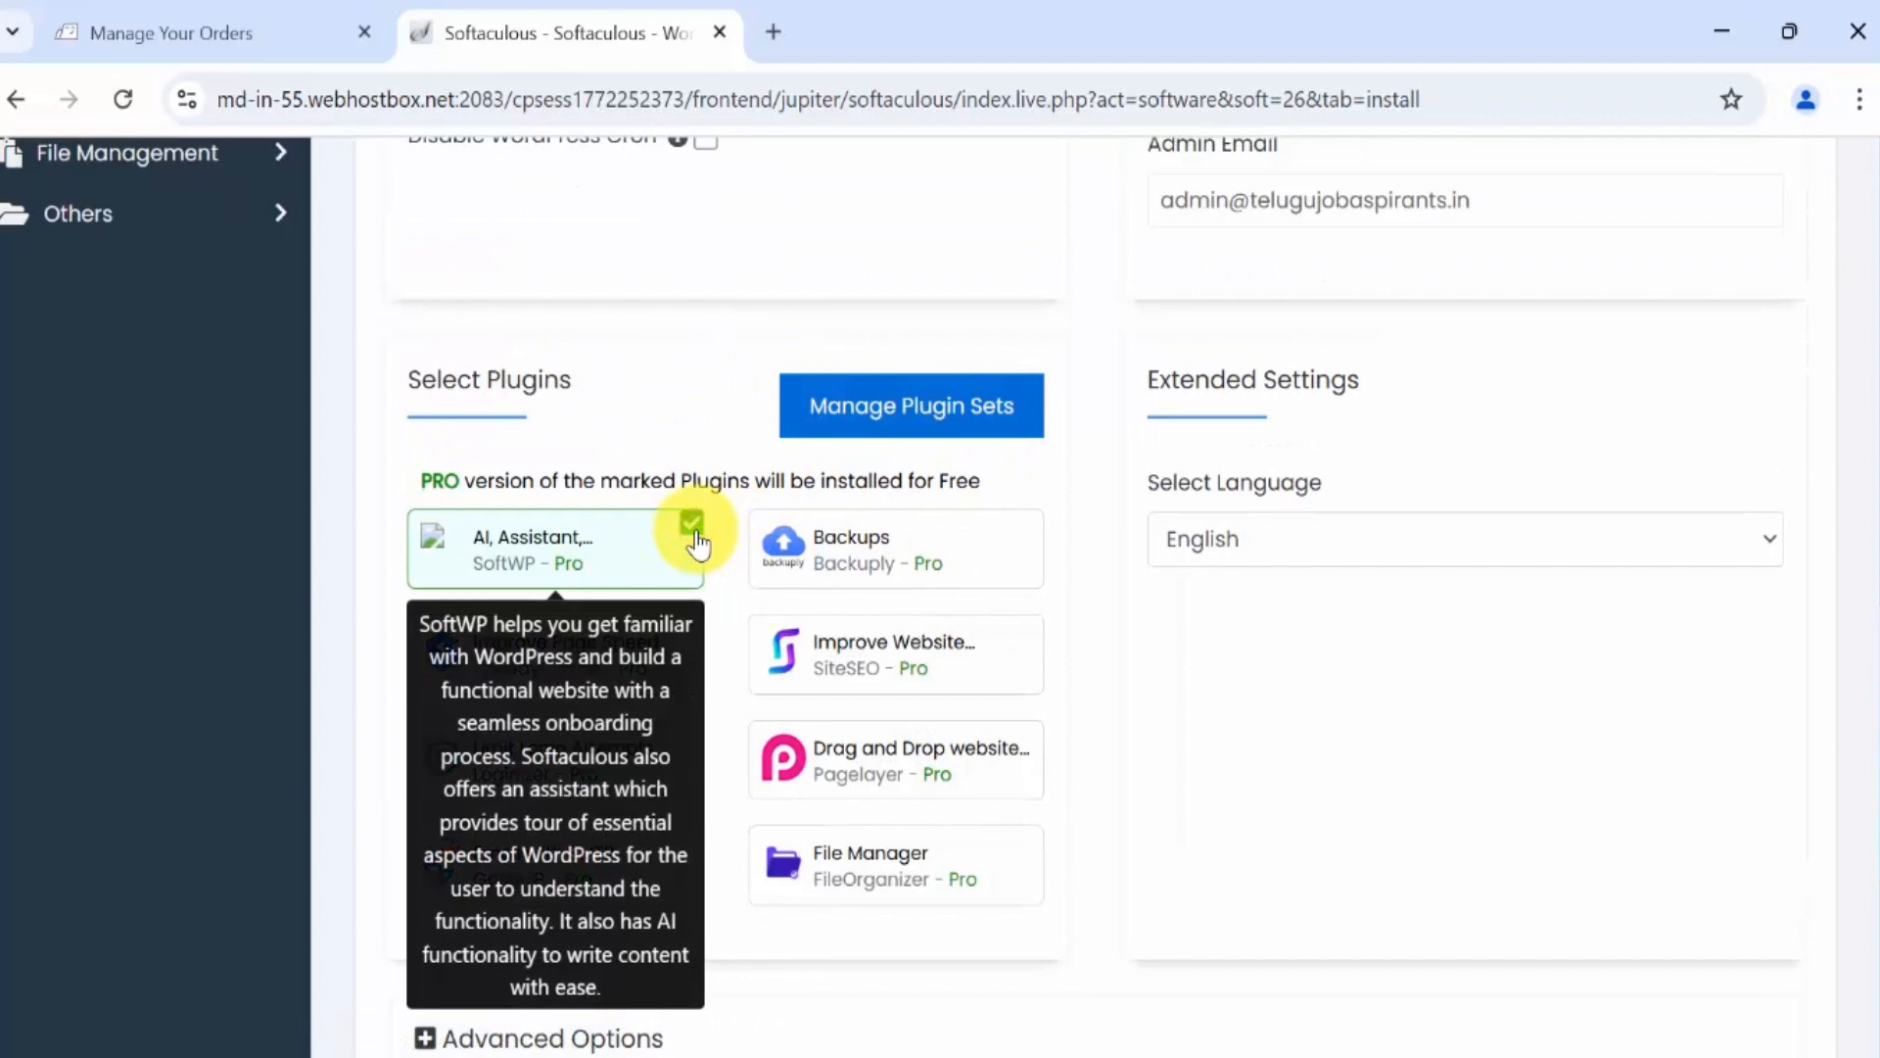
scroll(1478, 508, "down", 5)
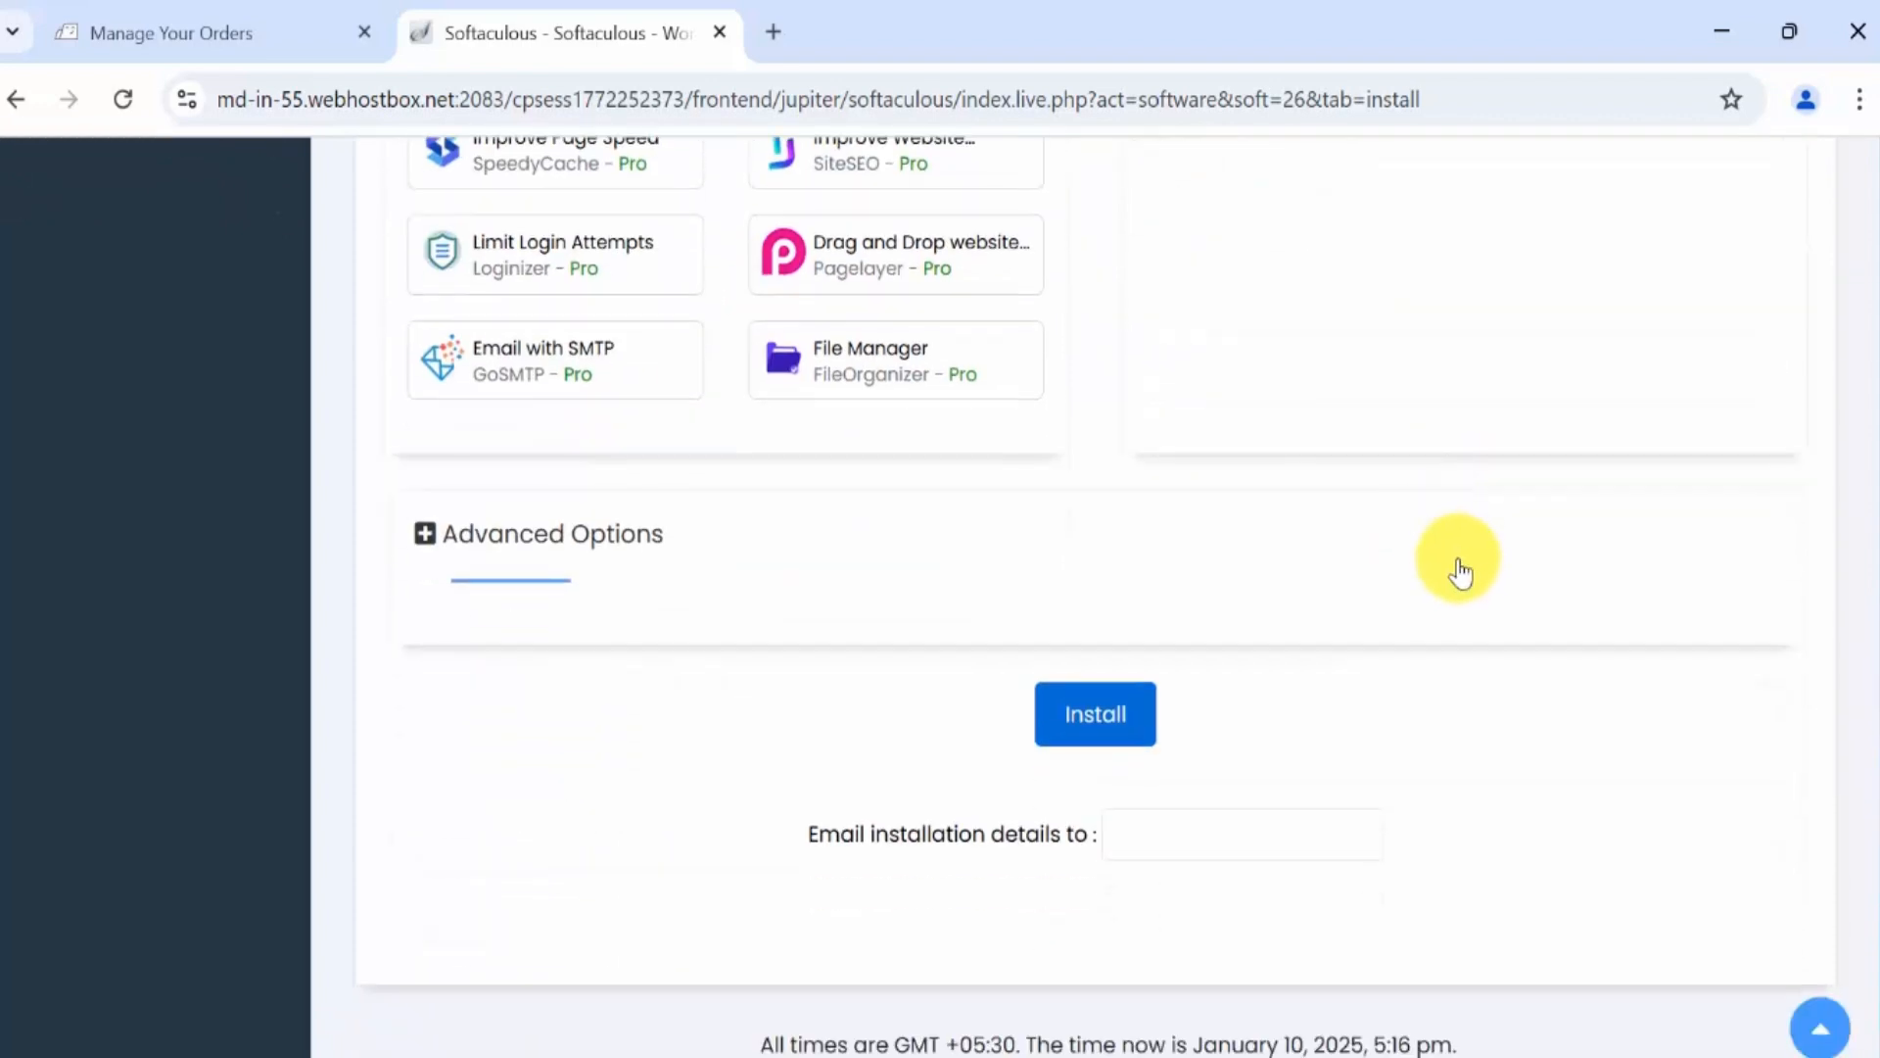
scroll(1459, 571, "up", 5)
scroll(1420, 619, "up", 1)
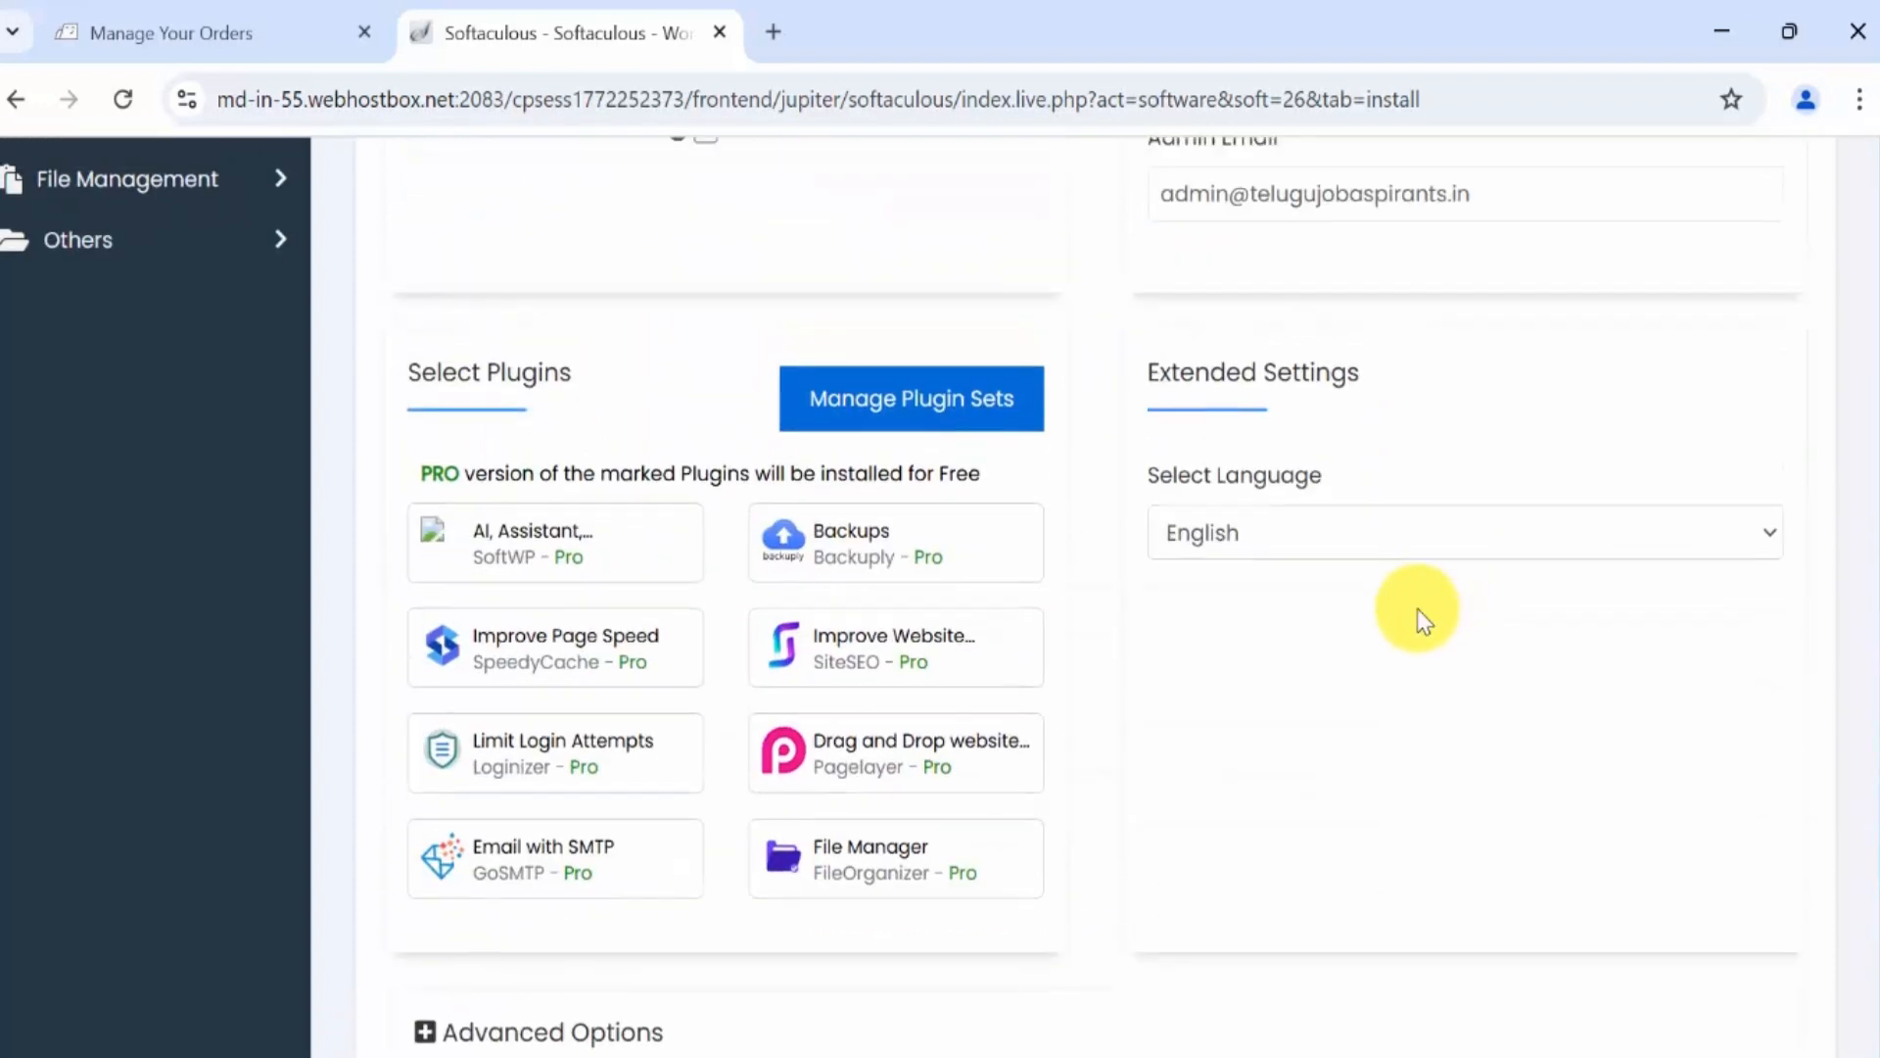
scroll(1418, 609, "up", 14)
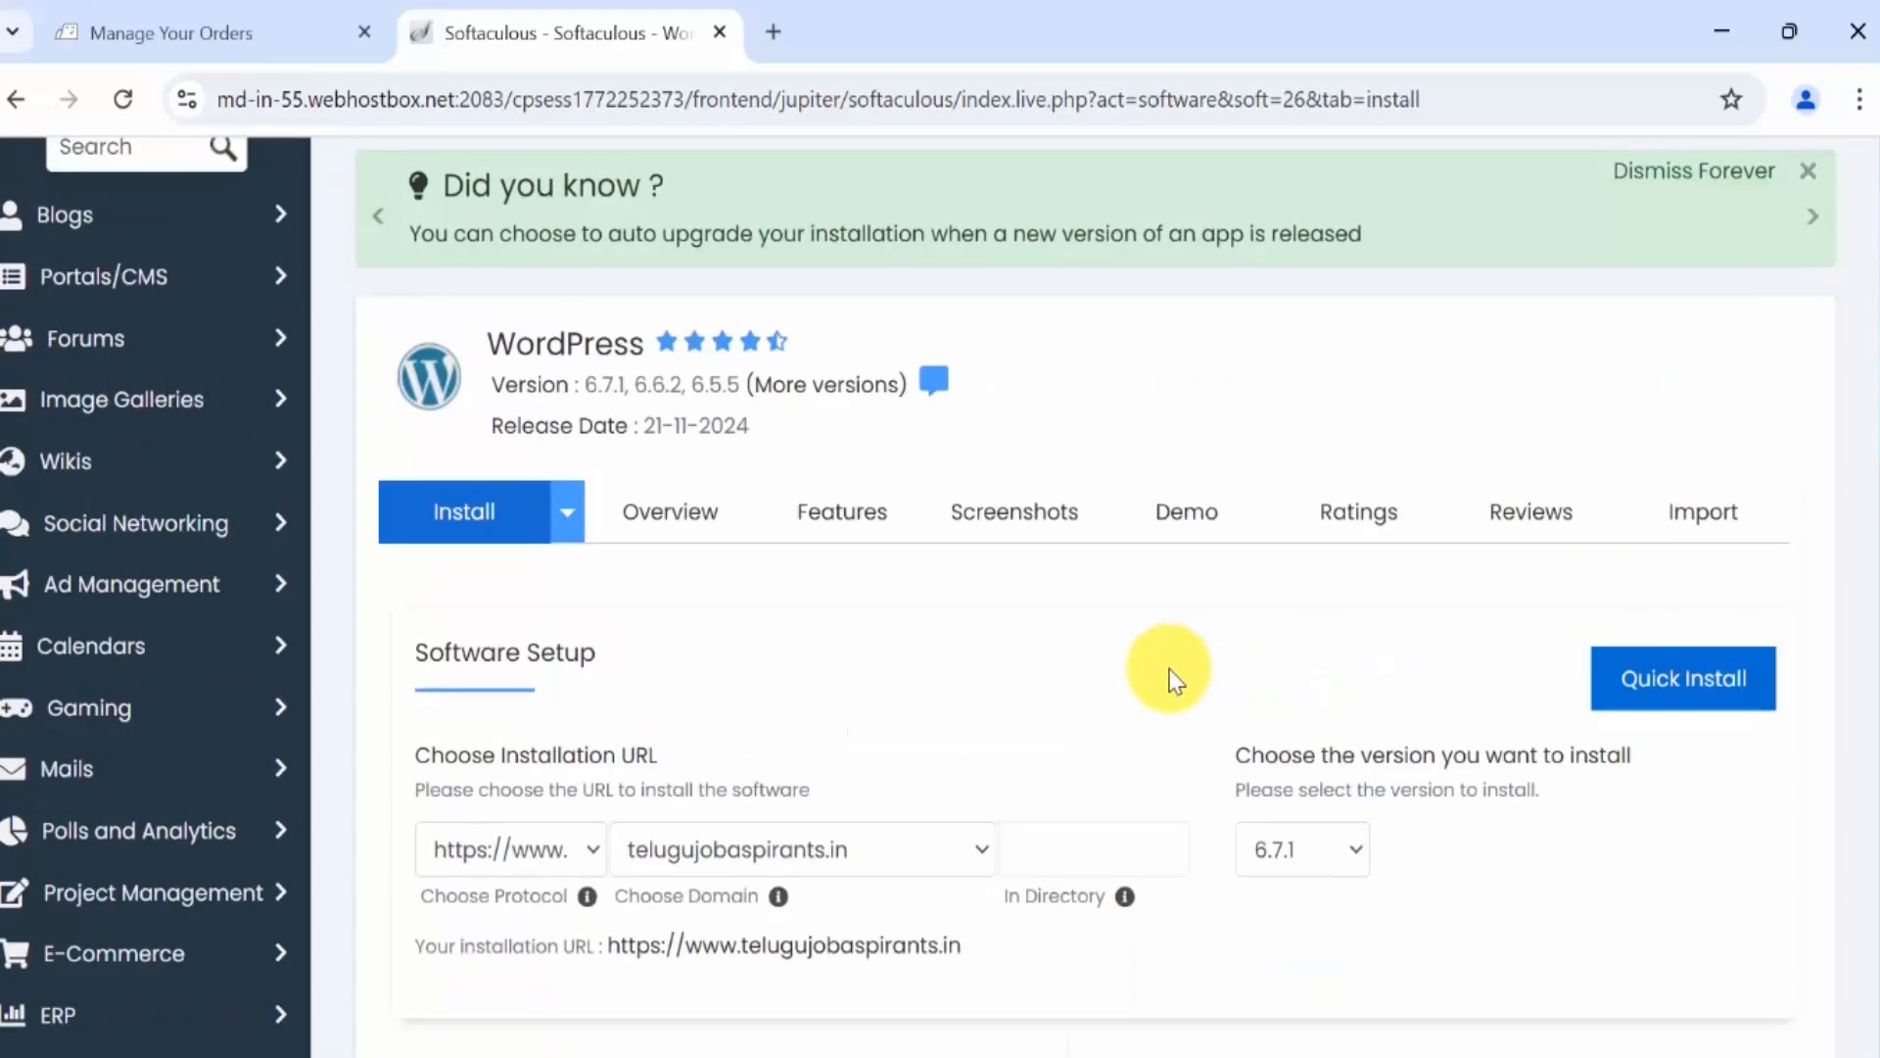
scroll(1397, 617, "down", 14)
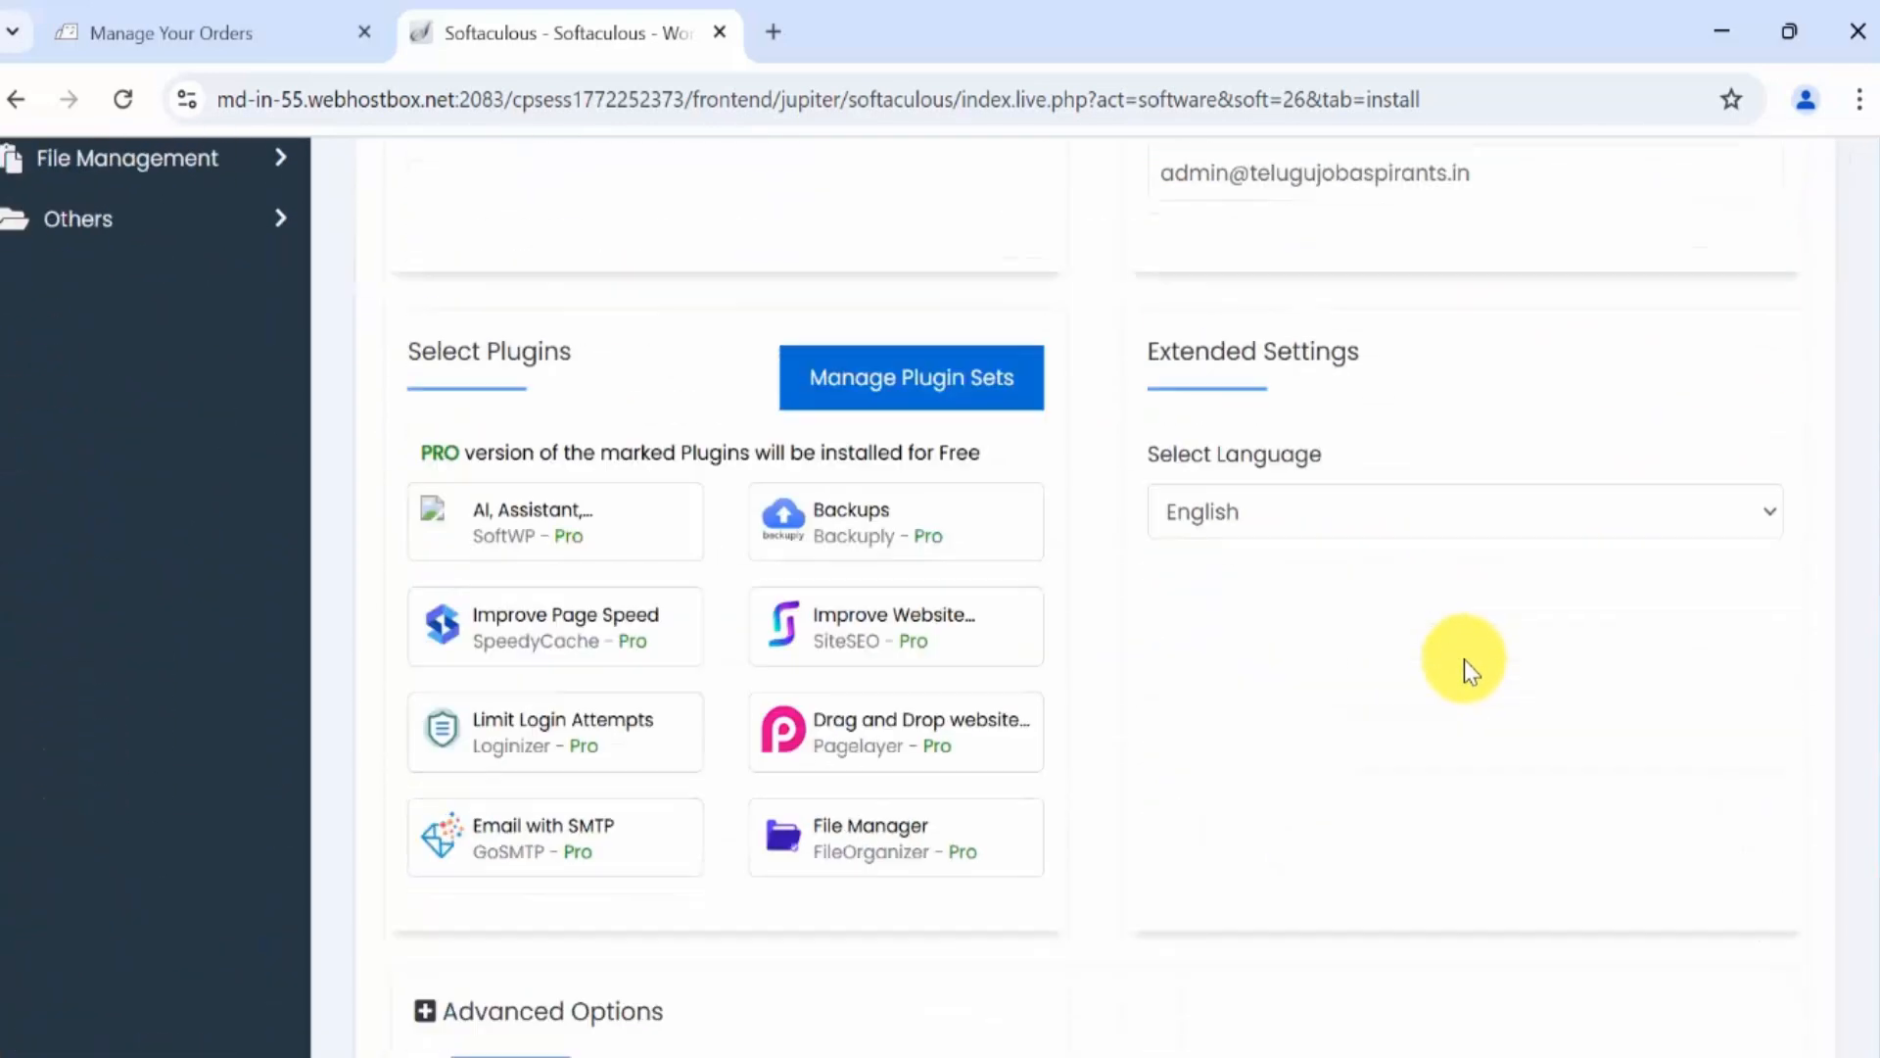
scroll(1465, 660, "down", 6)
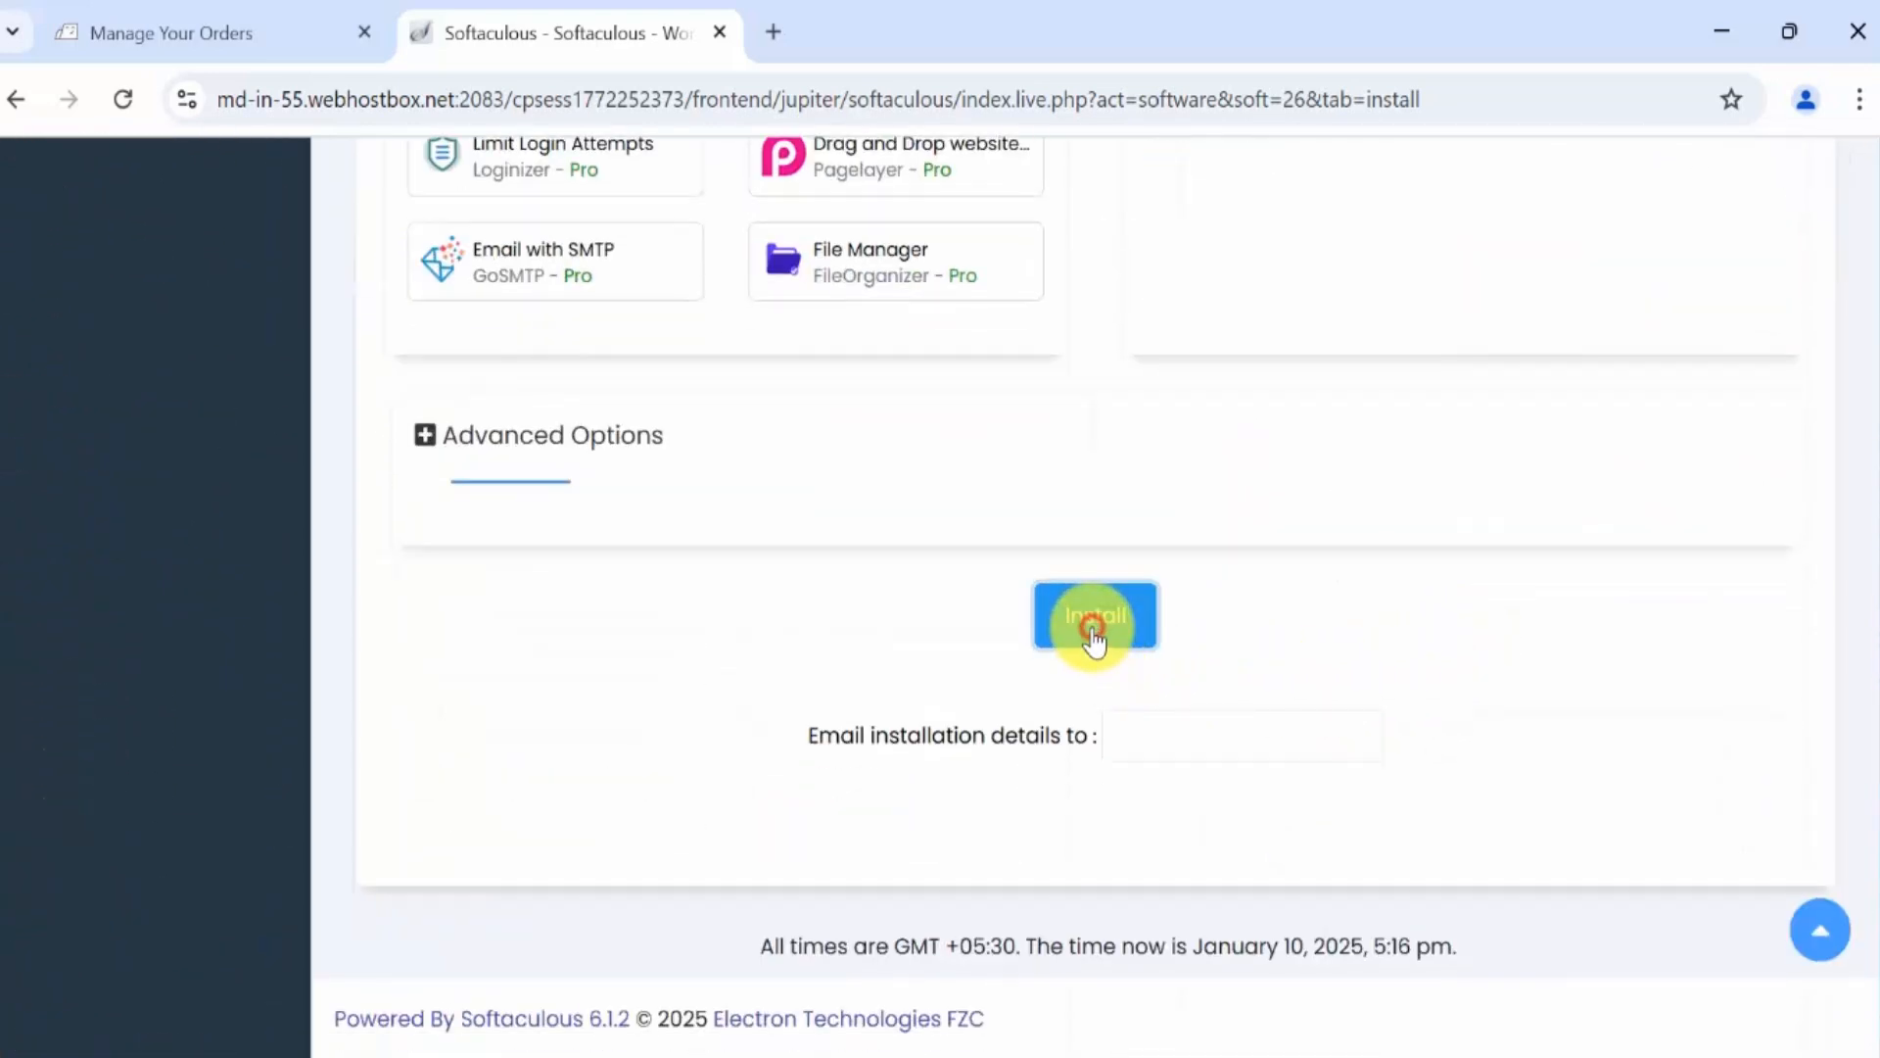
left_click(1094, 627)
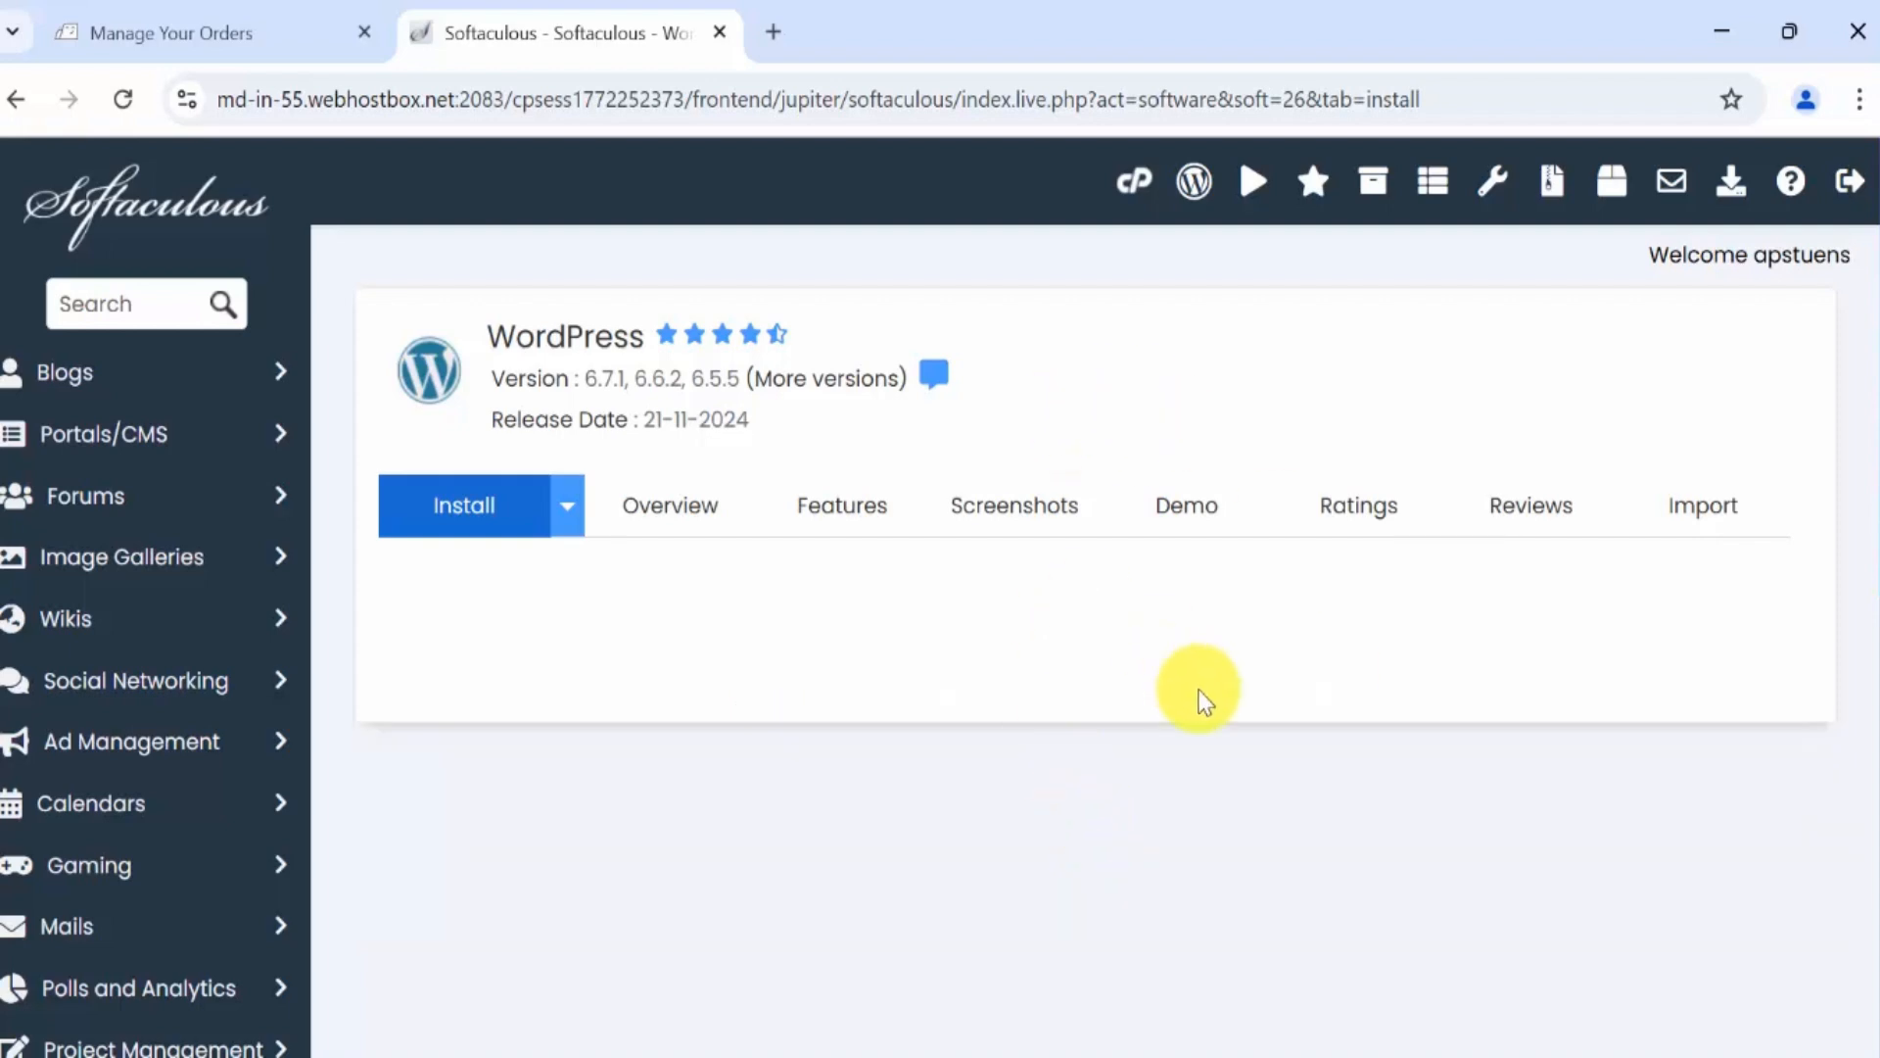
Scroll the success page to the administrative URL ending in /wp-admin/.
scroll(931, 548, "down", 2)
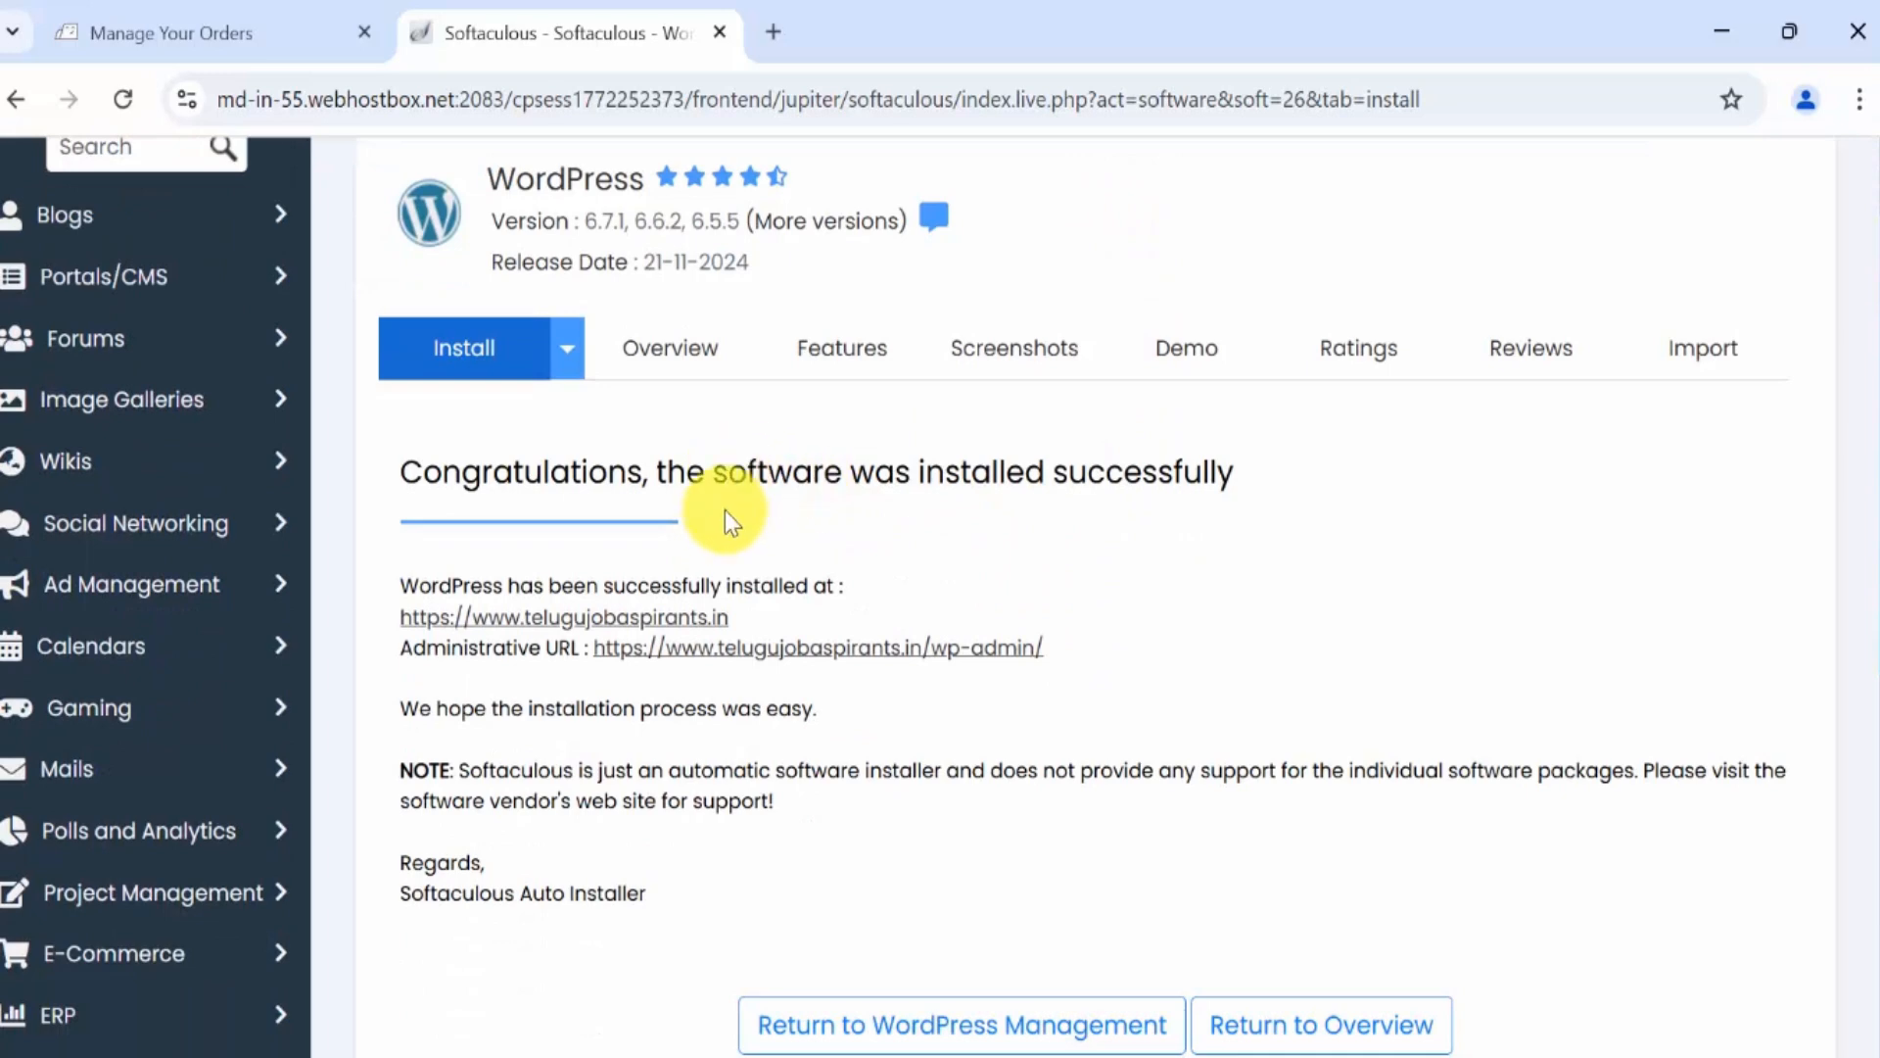
scroll(1380, 550, "down", 3)
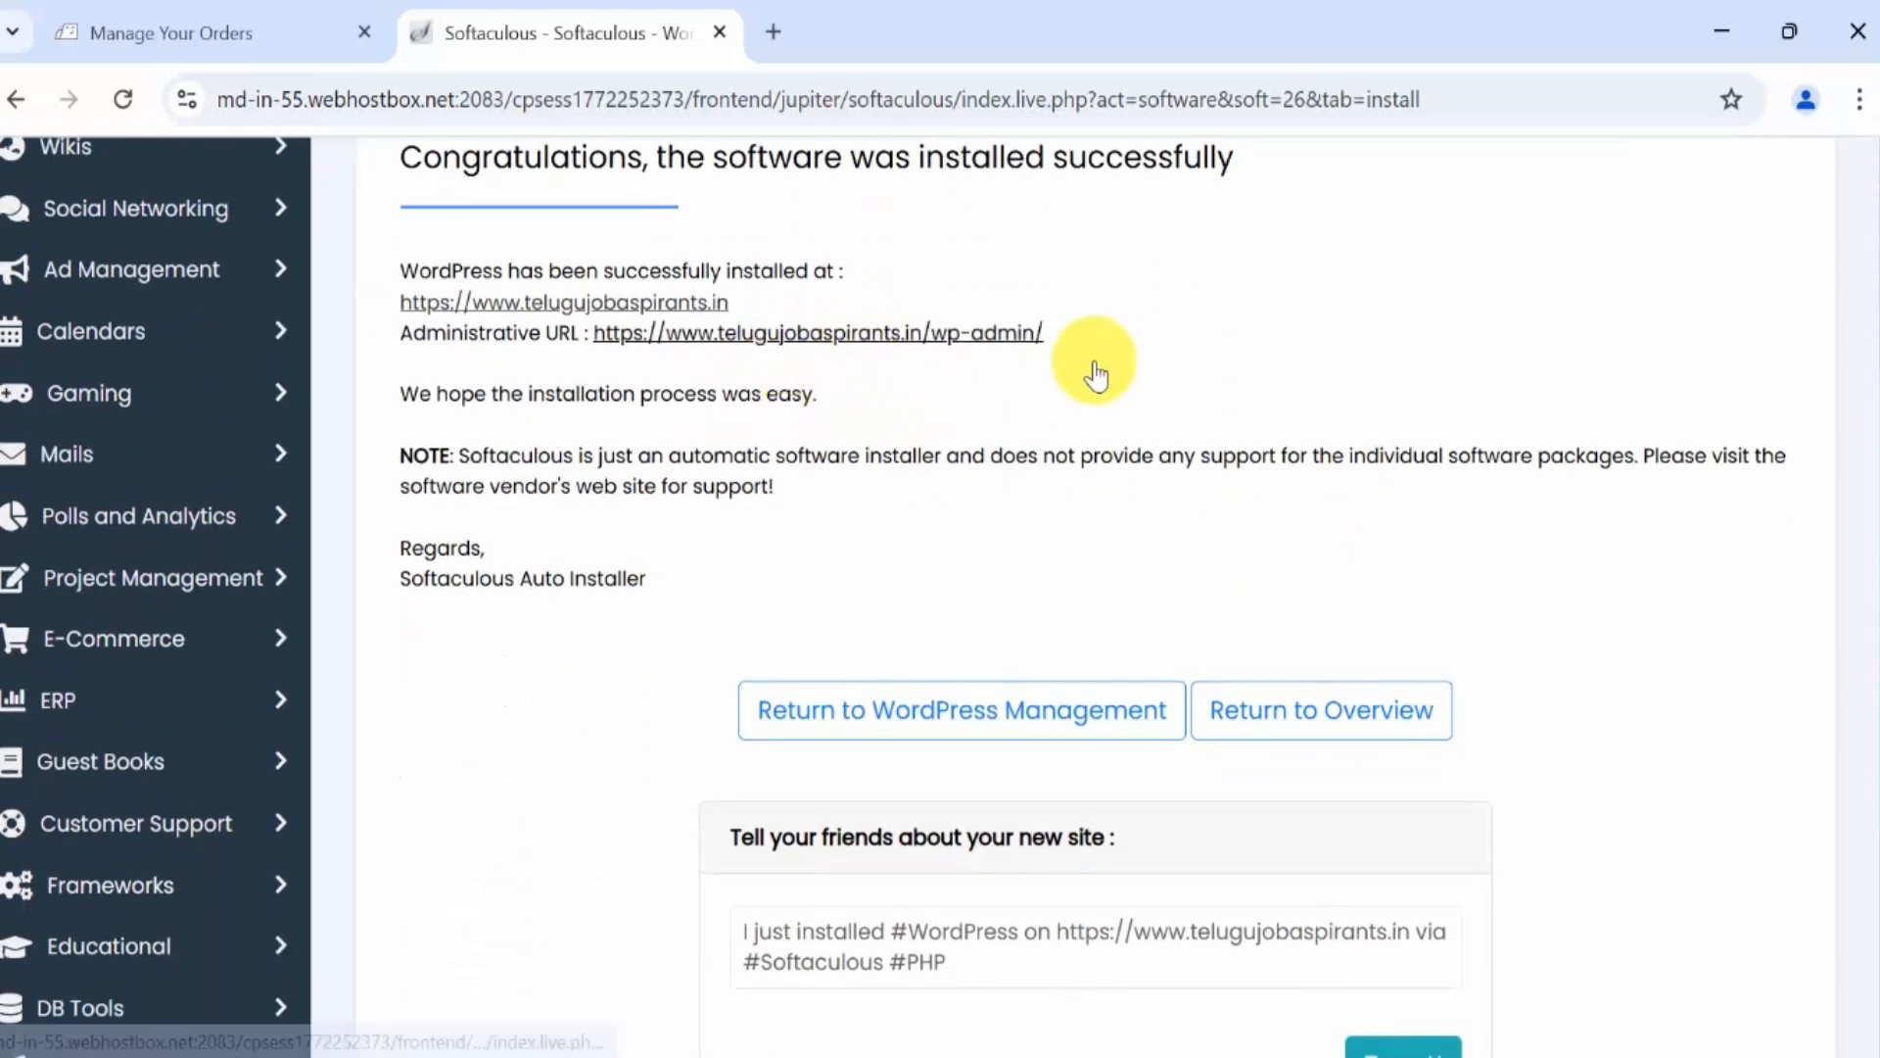
scroll(1037, 462, "up", 2)
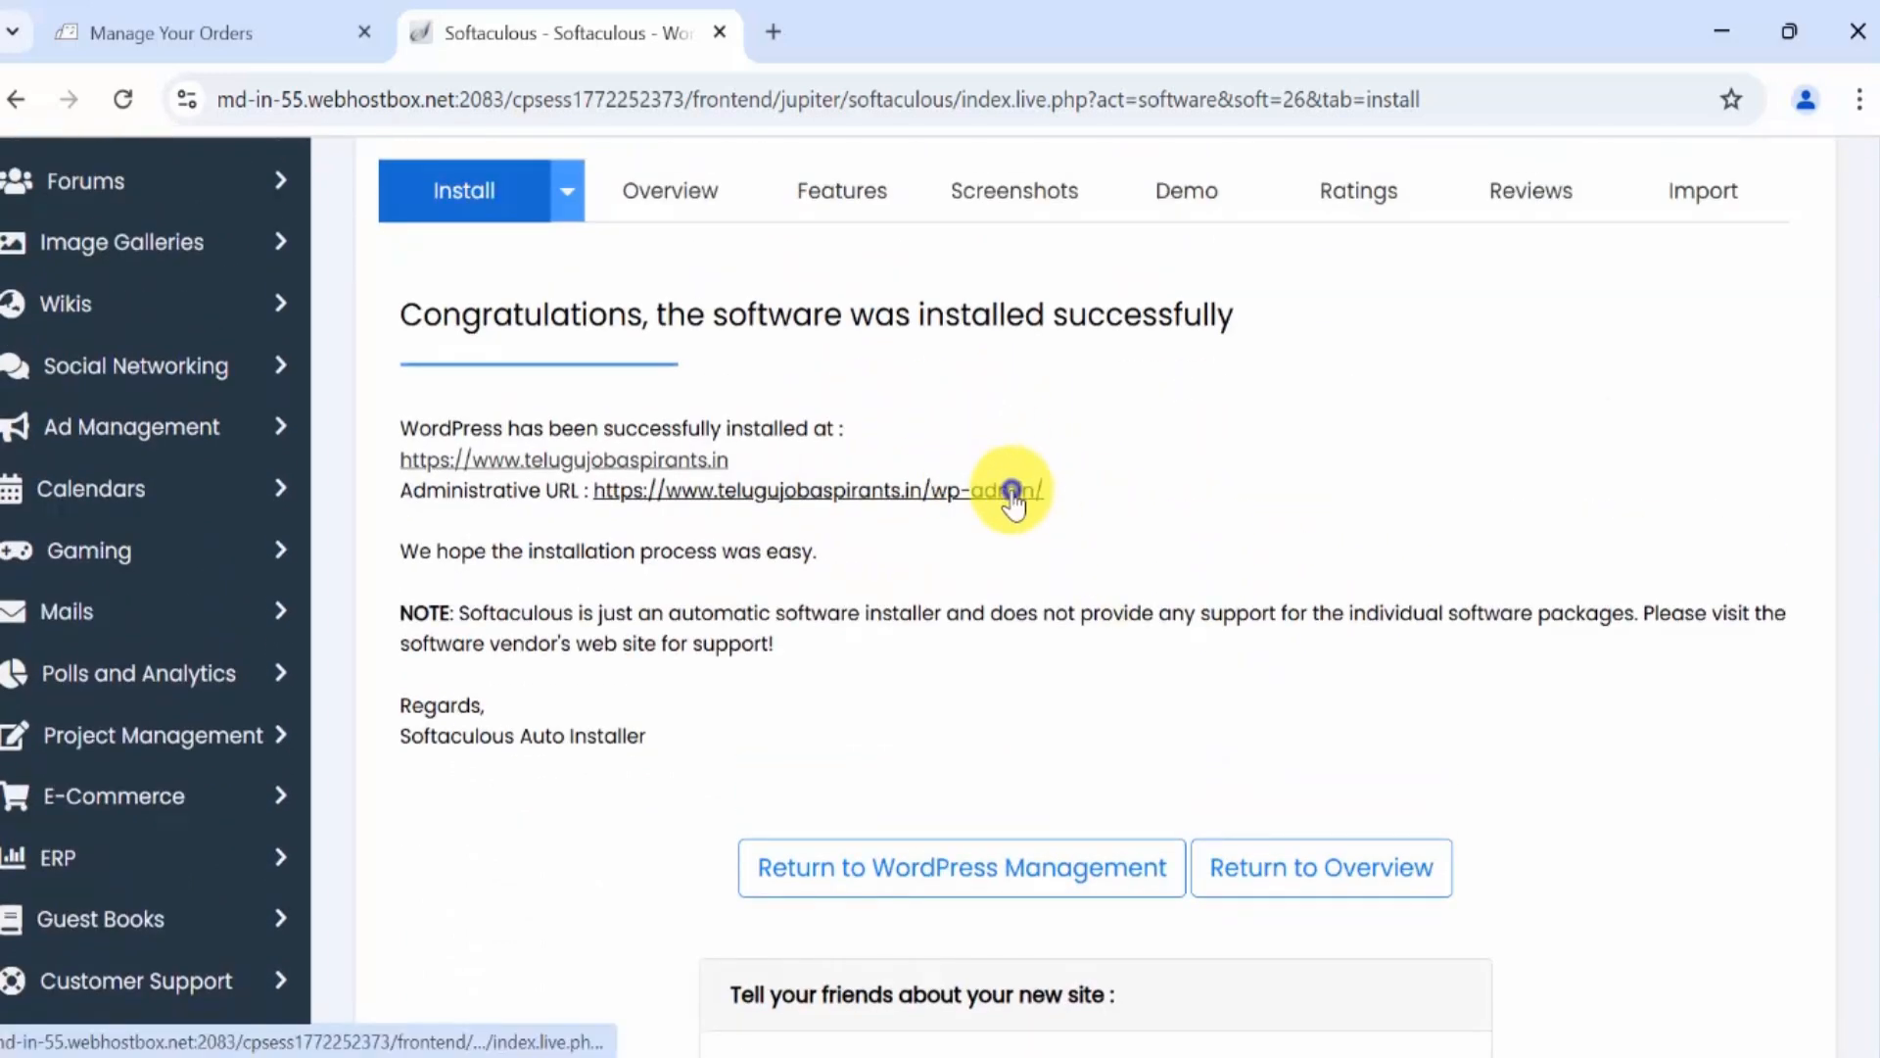
Open the WordPress admin URL in a new tab and switch to it.
right_click(1012, 493)
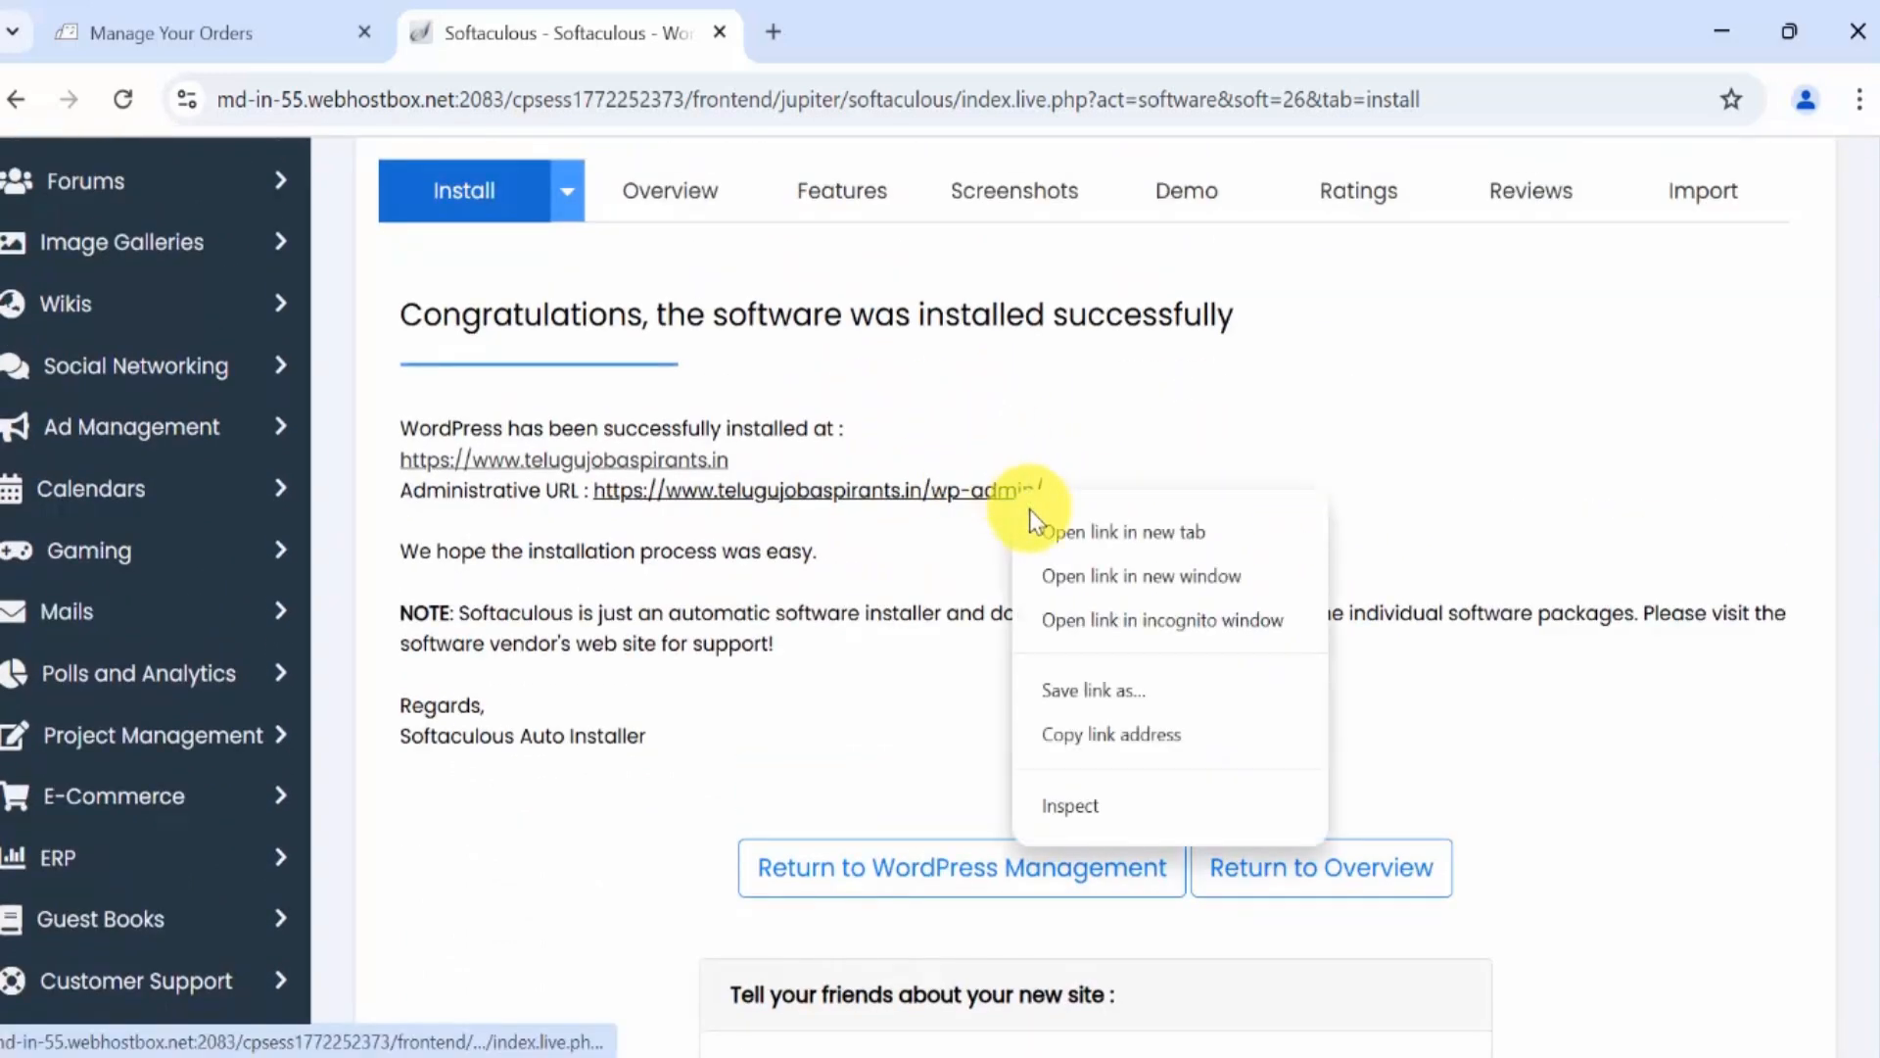
left_click(1165, 538)
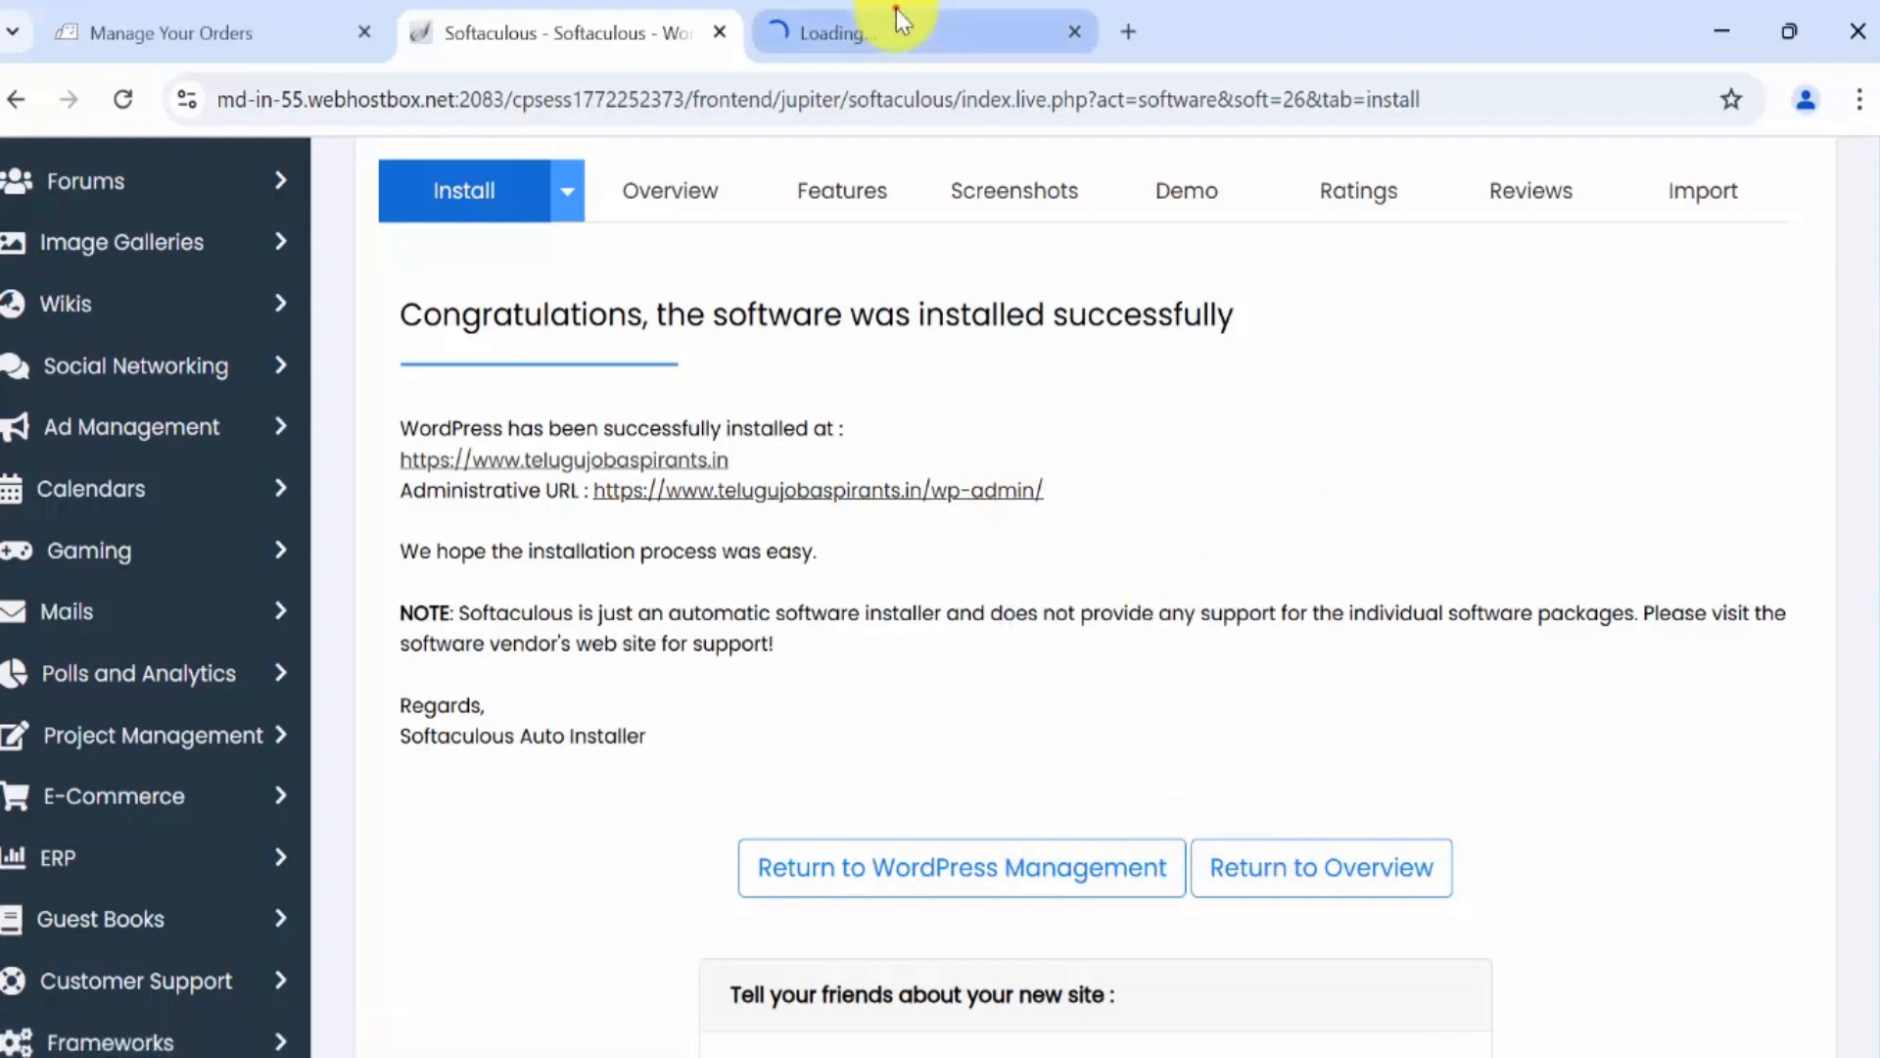
left_click(896, 12)
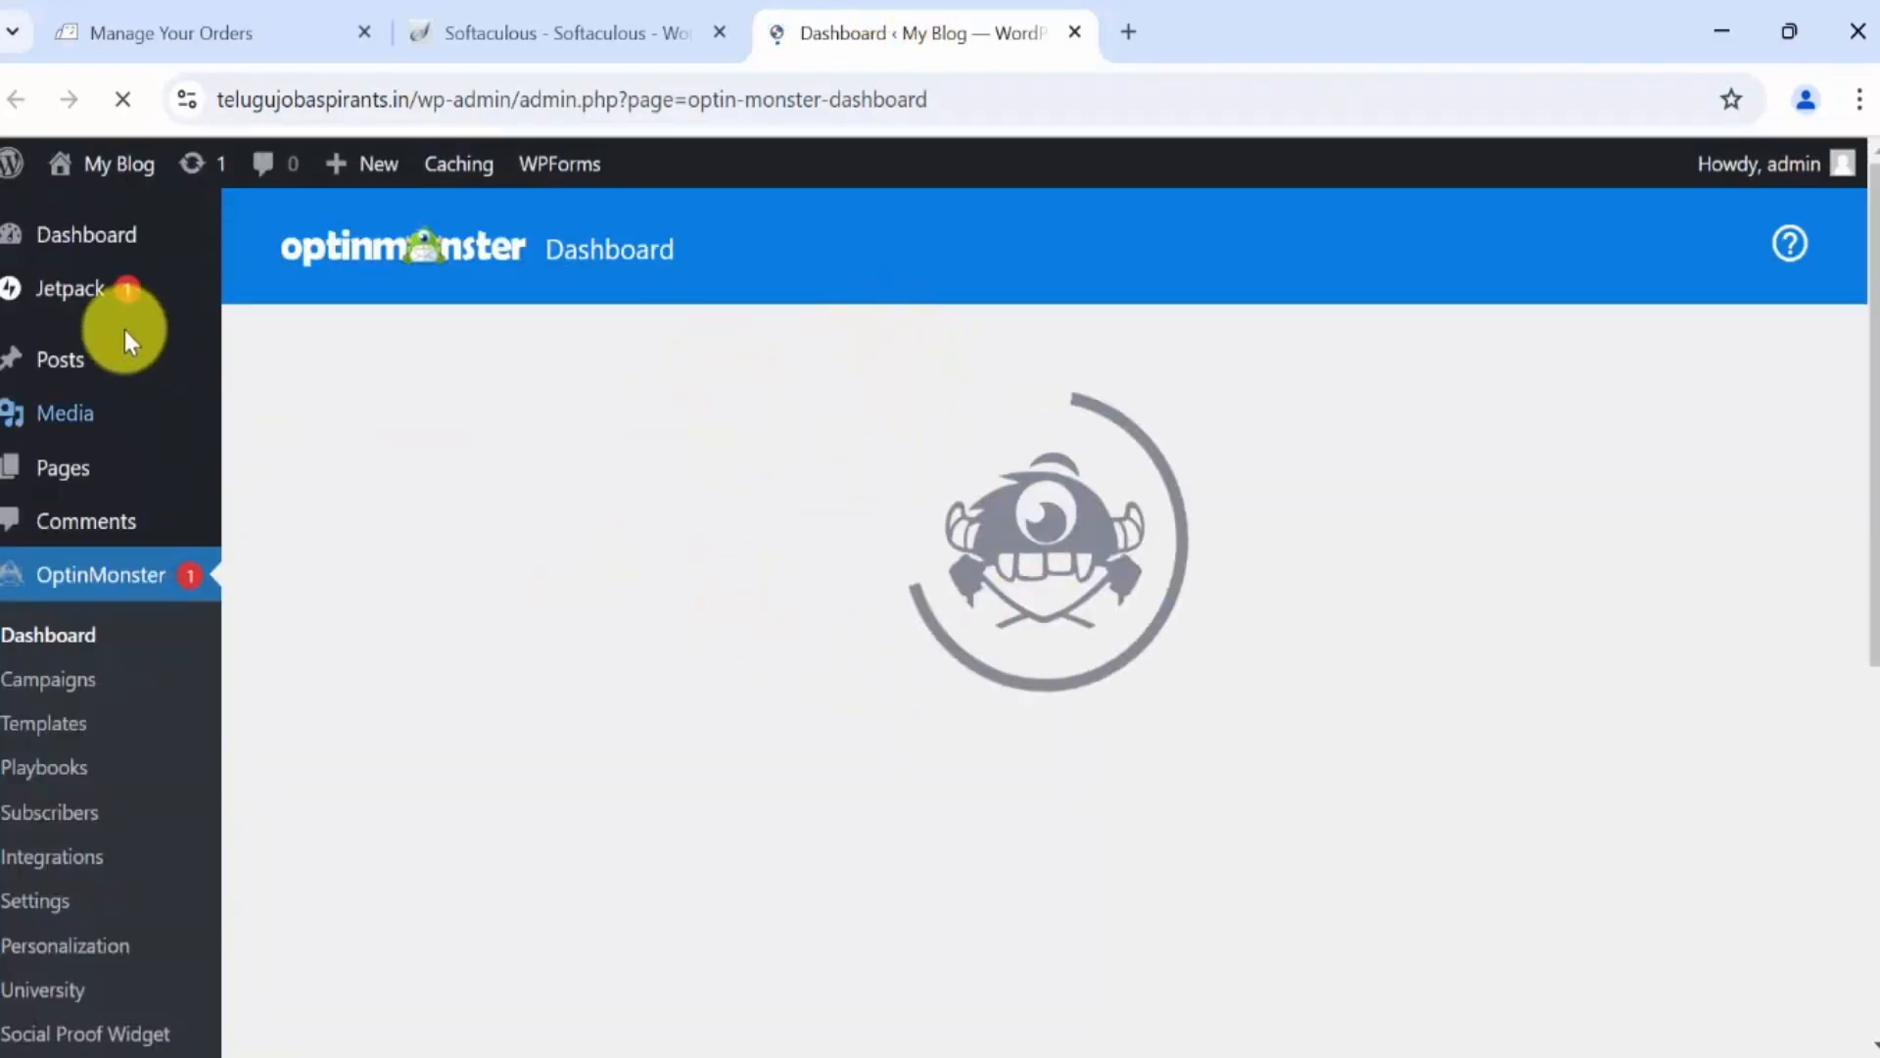
Reload the Dashboard and head to Appearance > Themes.
left_click(189, 248)
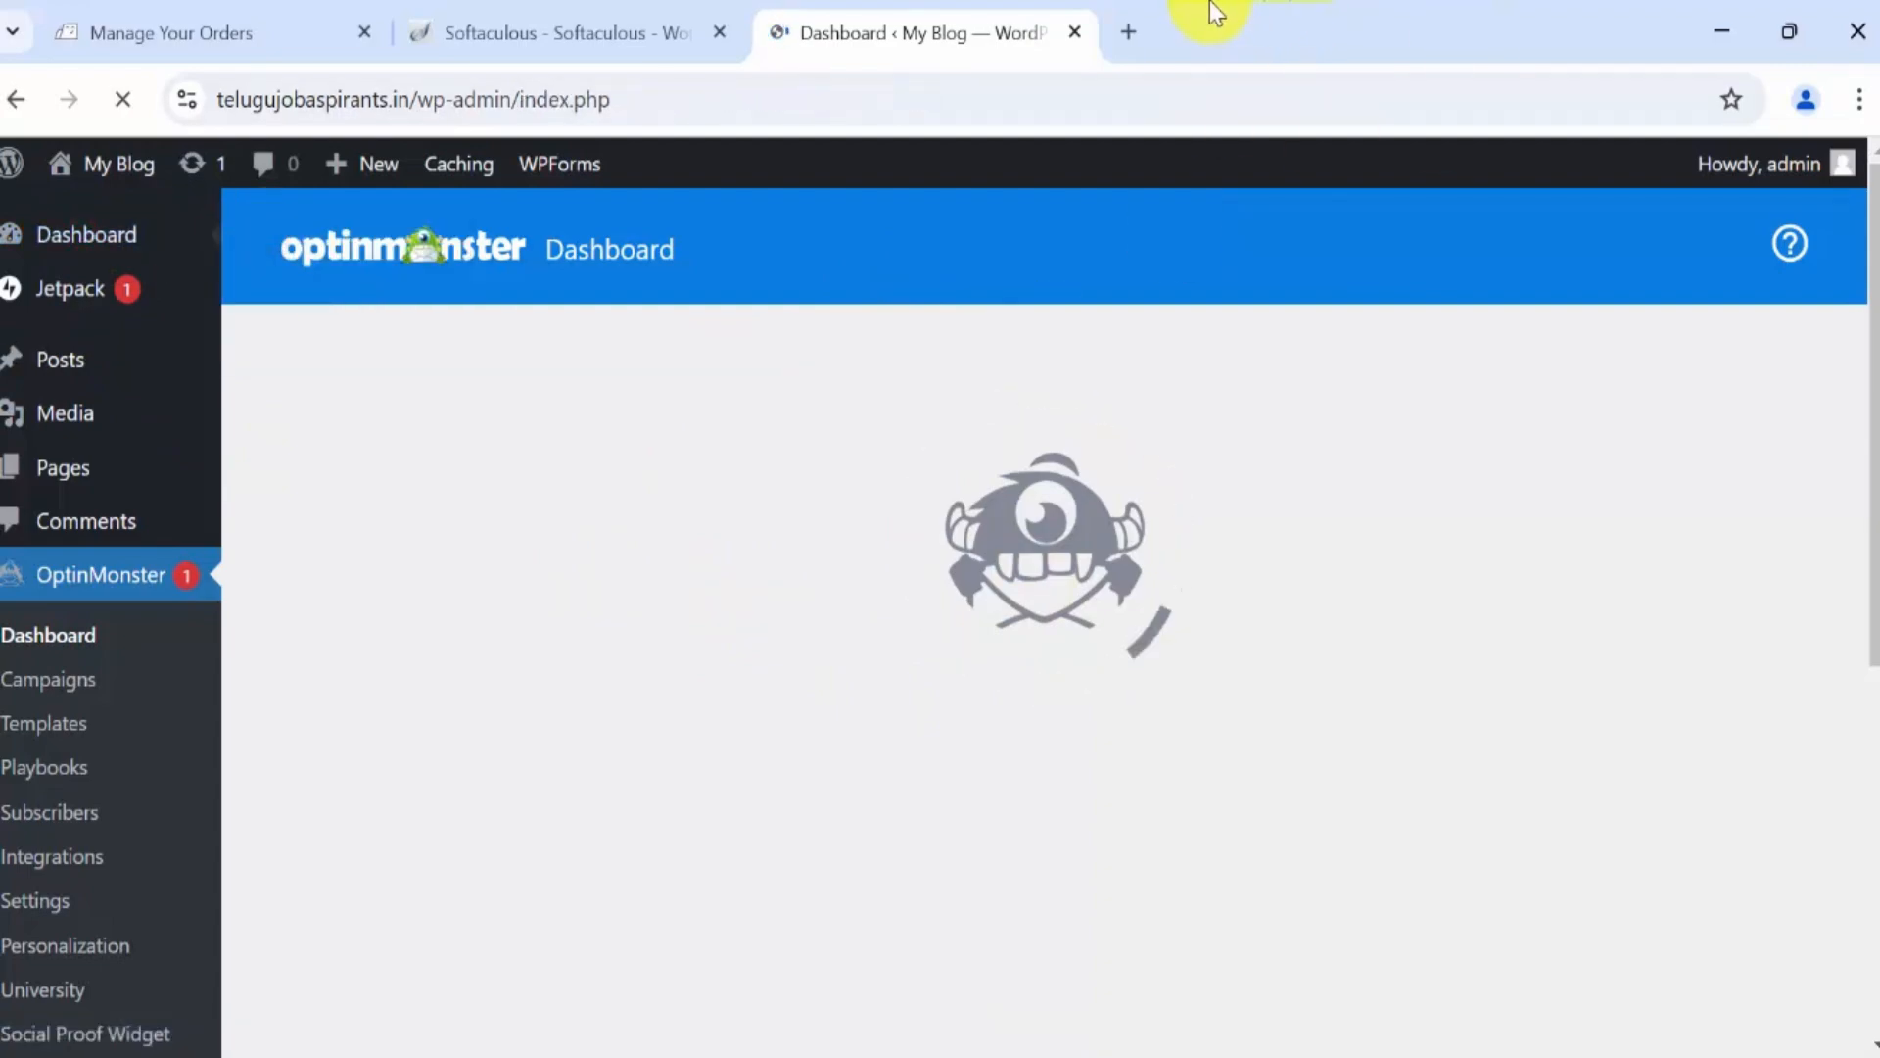
scroll(1318, 659, "down", 10)
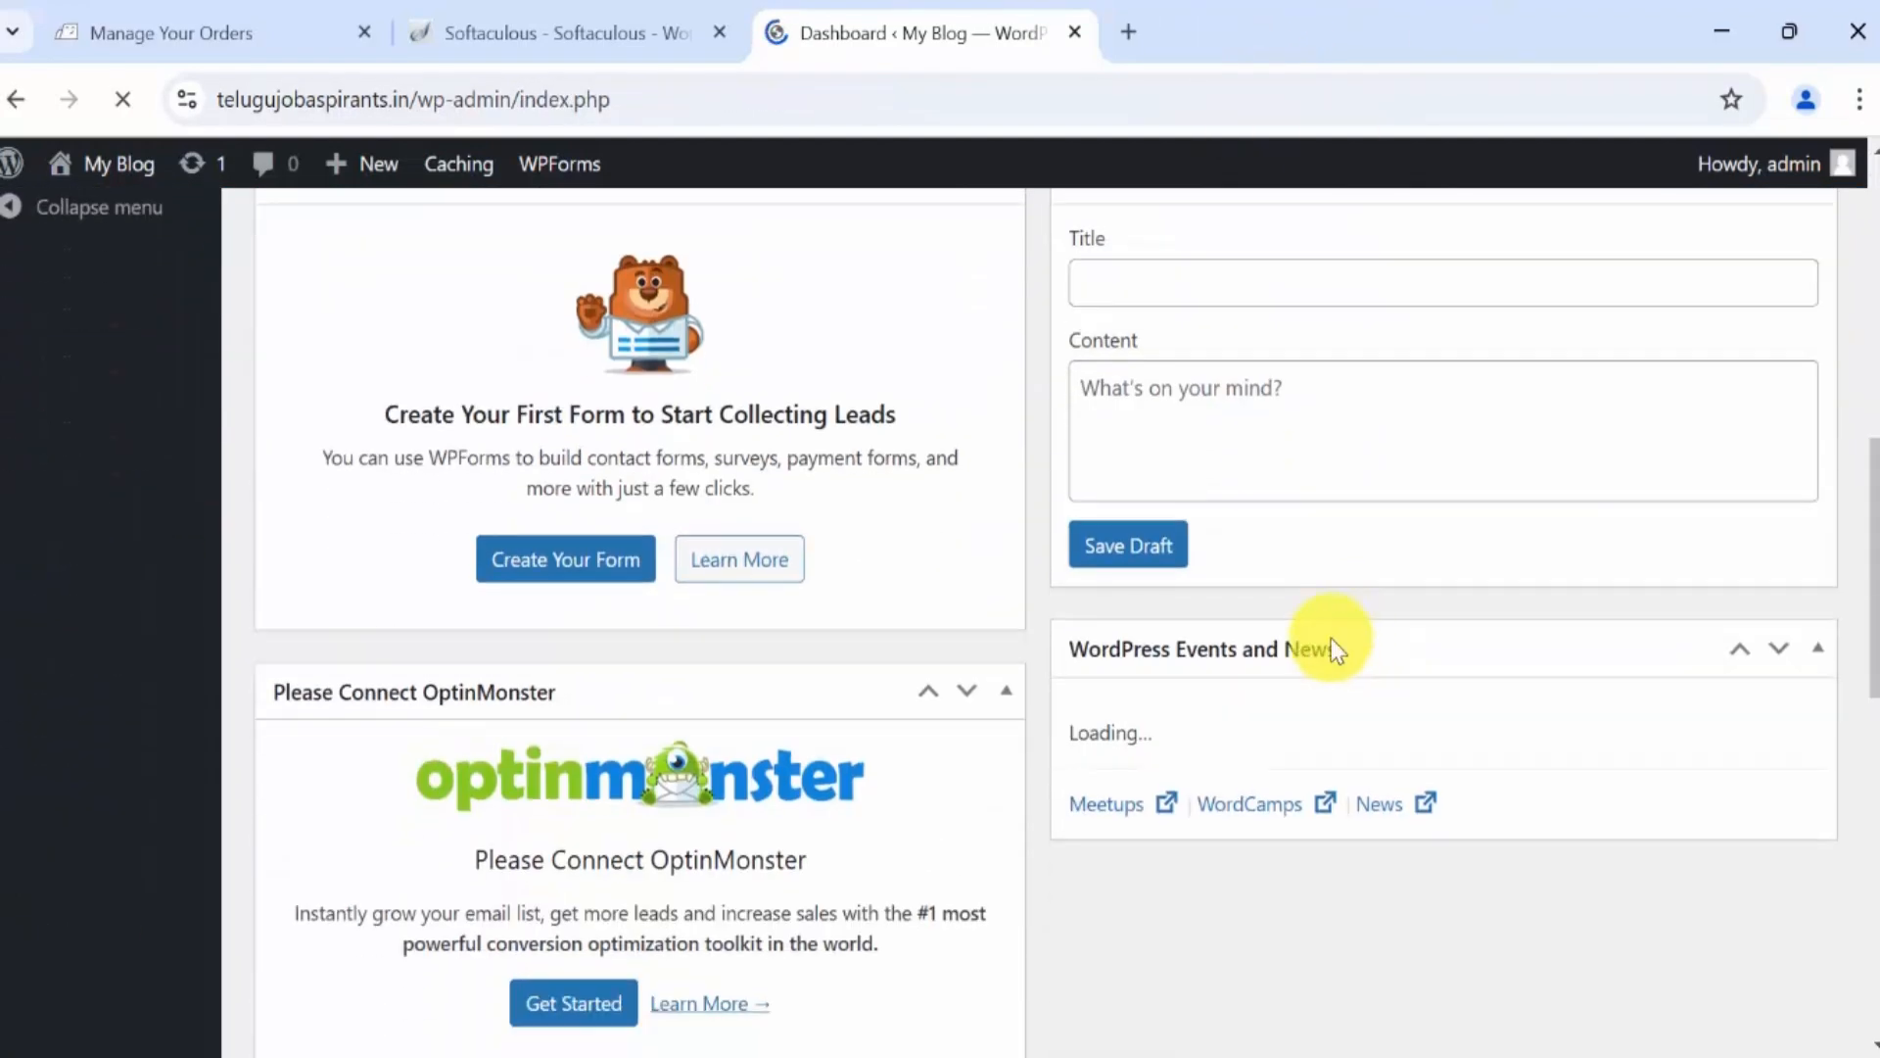
scroll(1285, 659, "down", 8)
scroll(1284, 659, "up", 15)
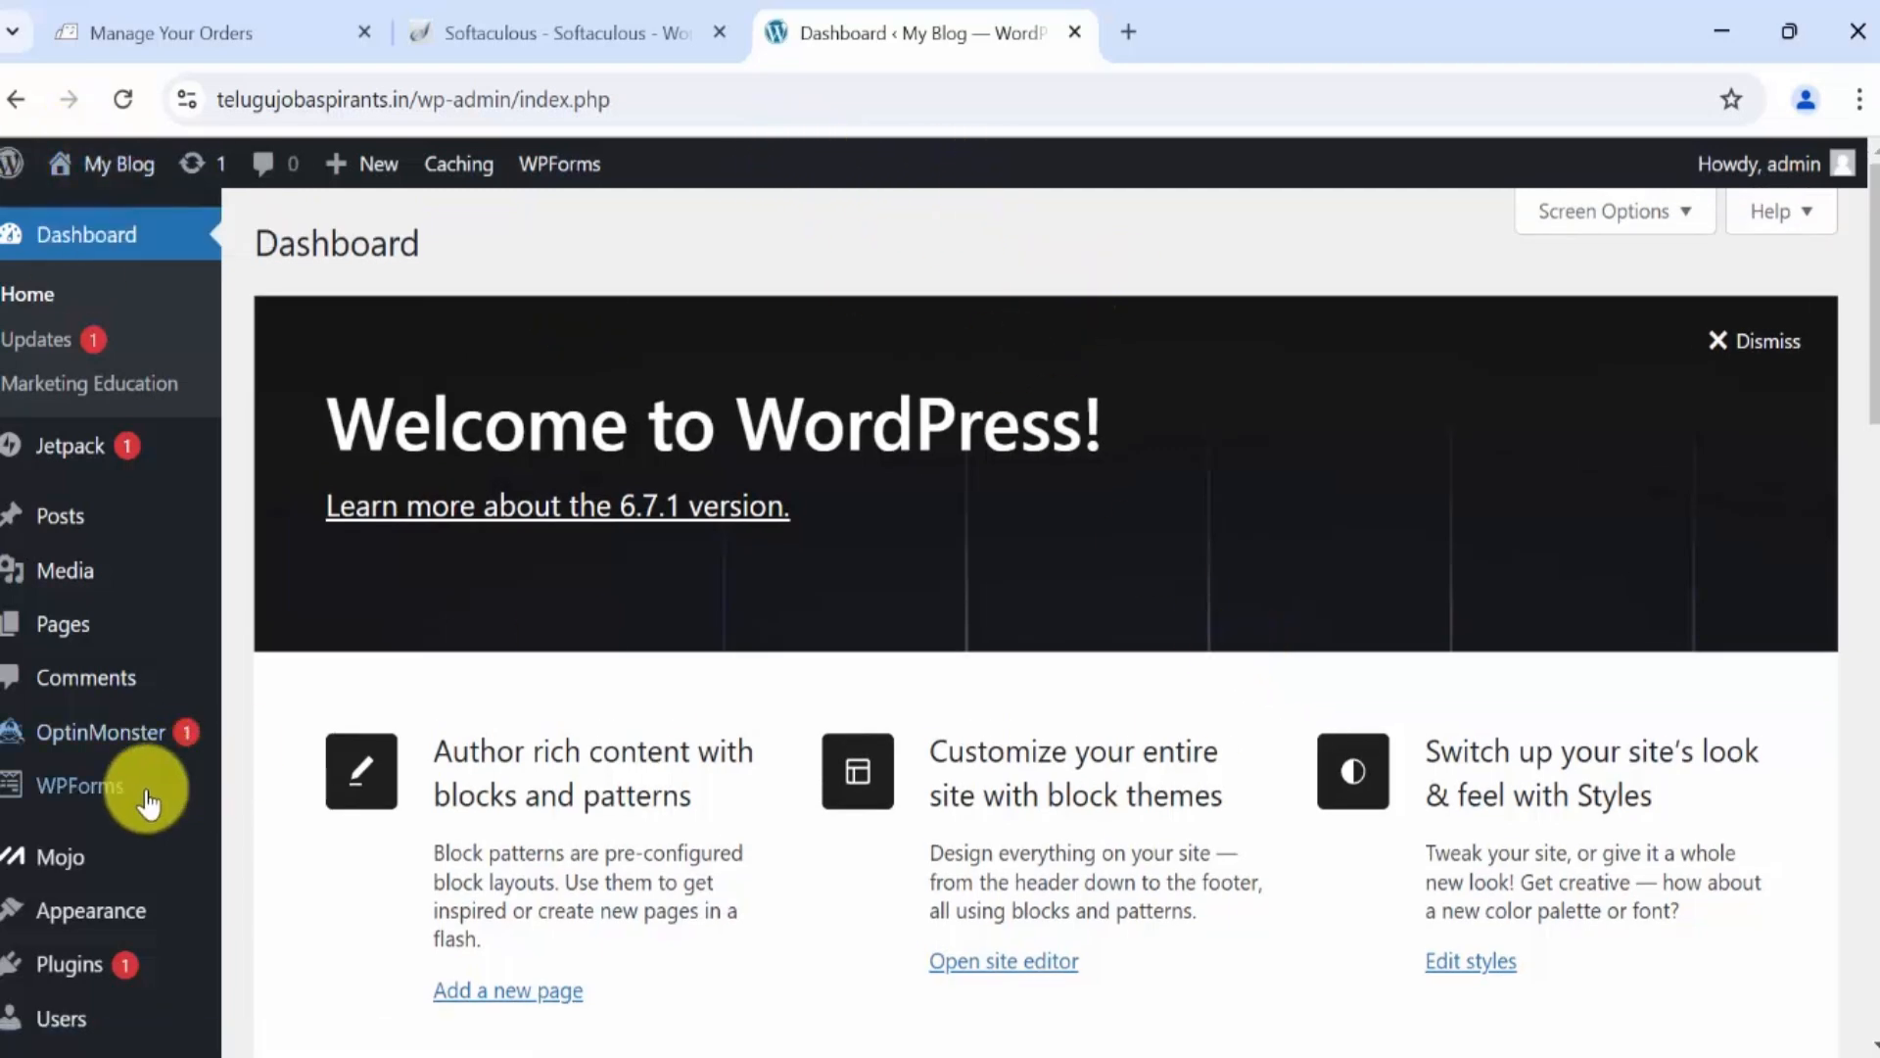
mouse_move(111, 860)
scroll(117, 650, "down", 3)
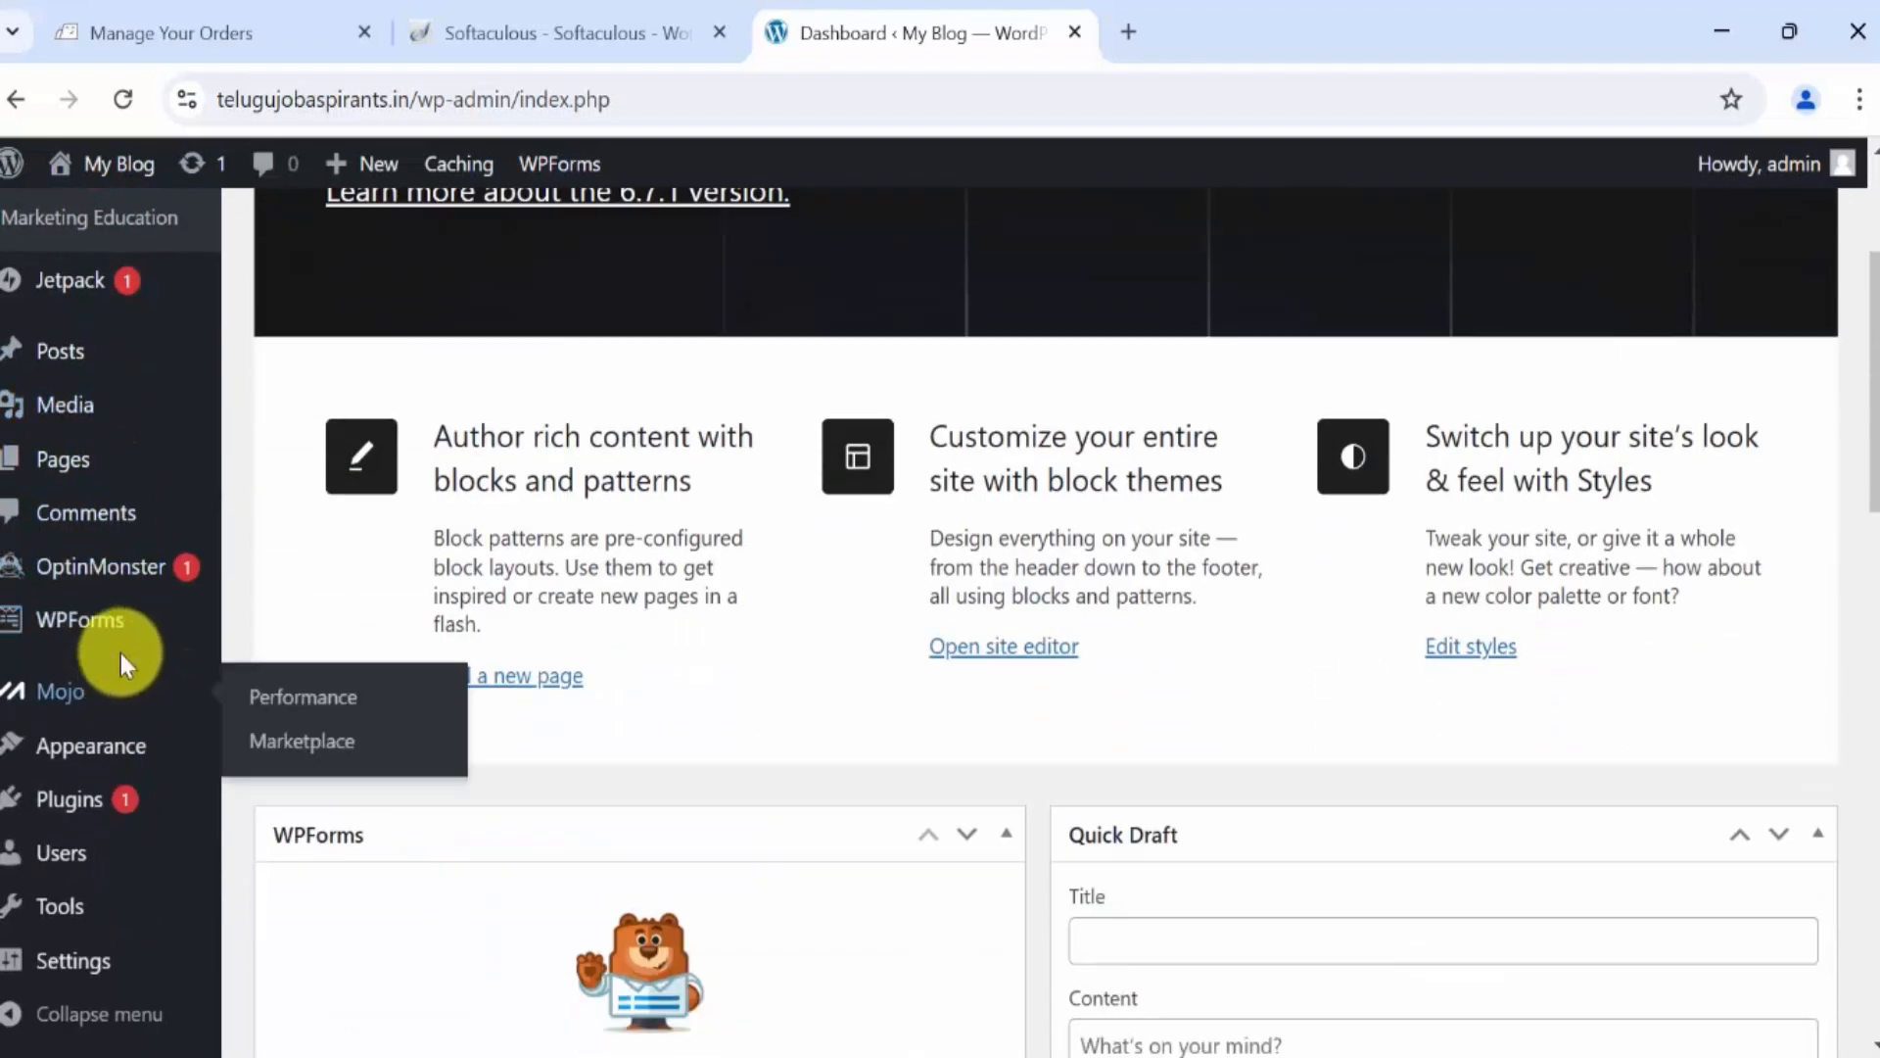
mouse_move(119, 756)
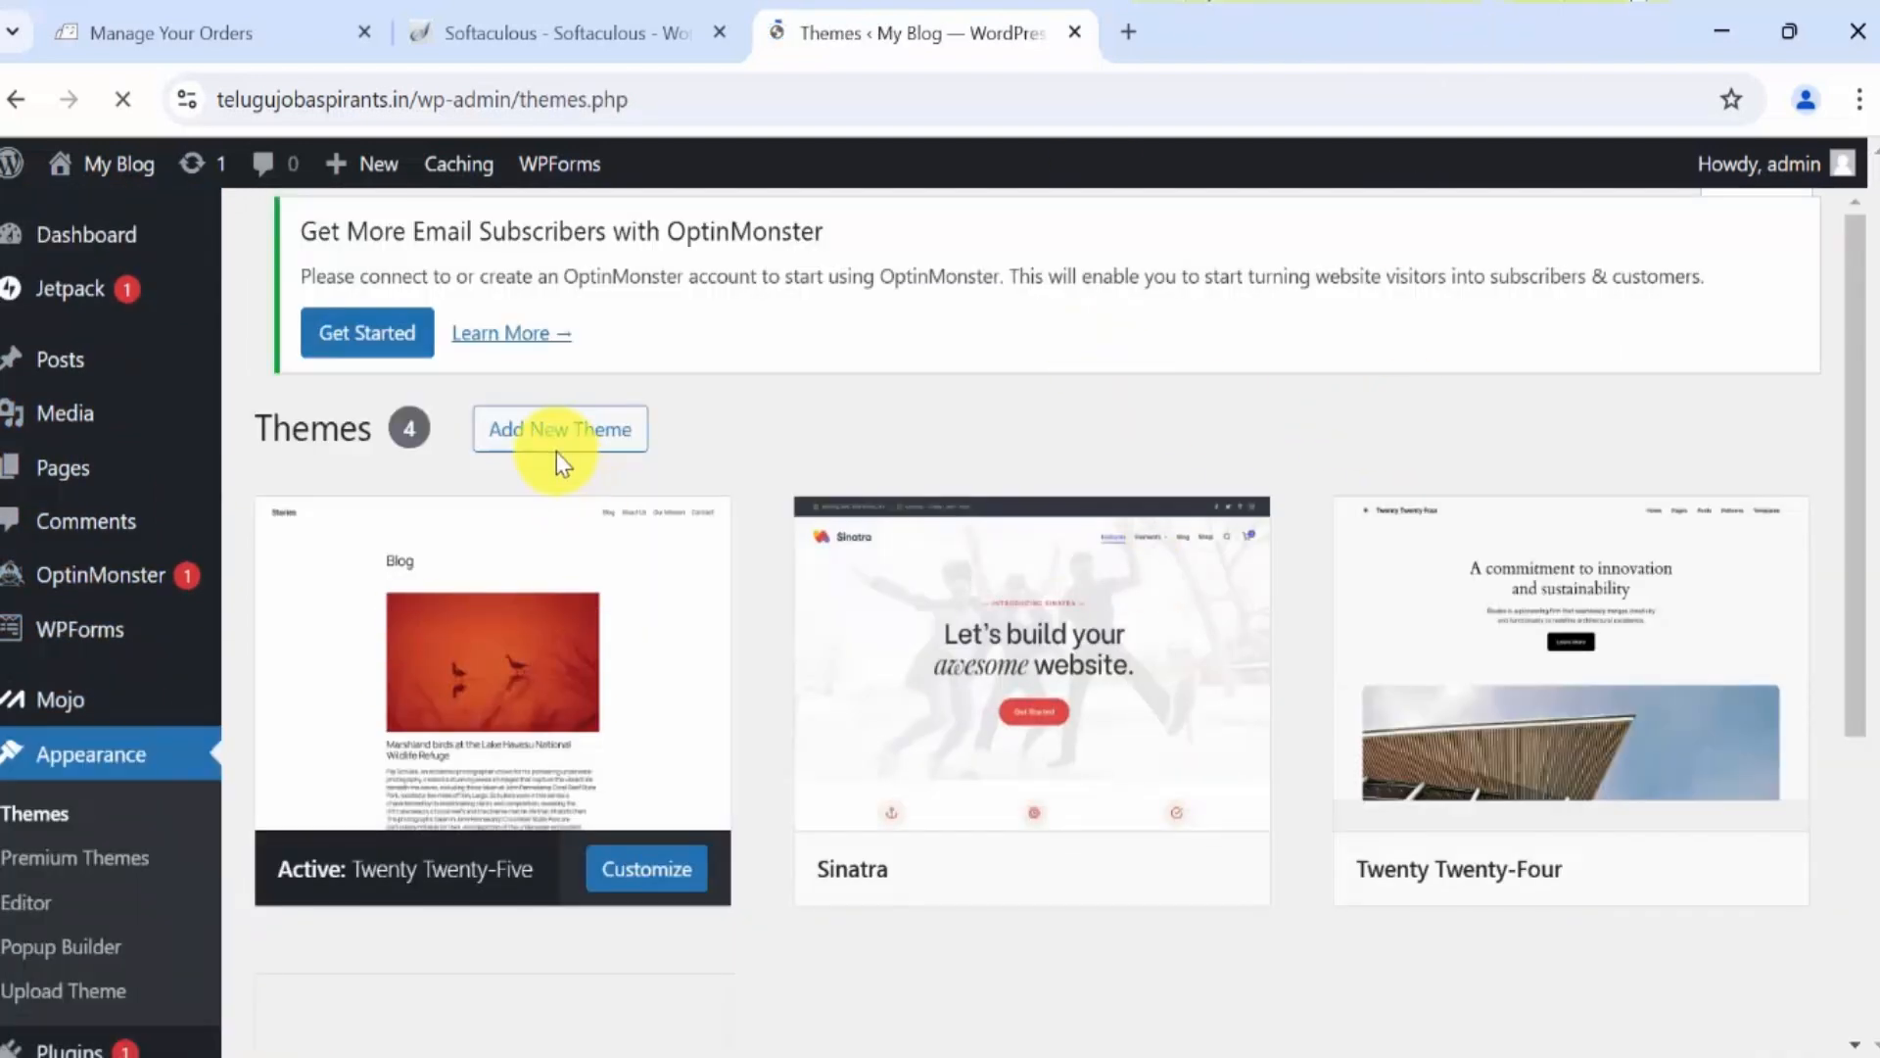
Install the Variations theme from Add New Theme and activate it.
left_click(559, 452)
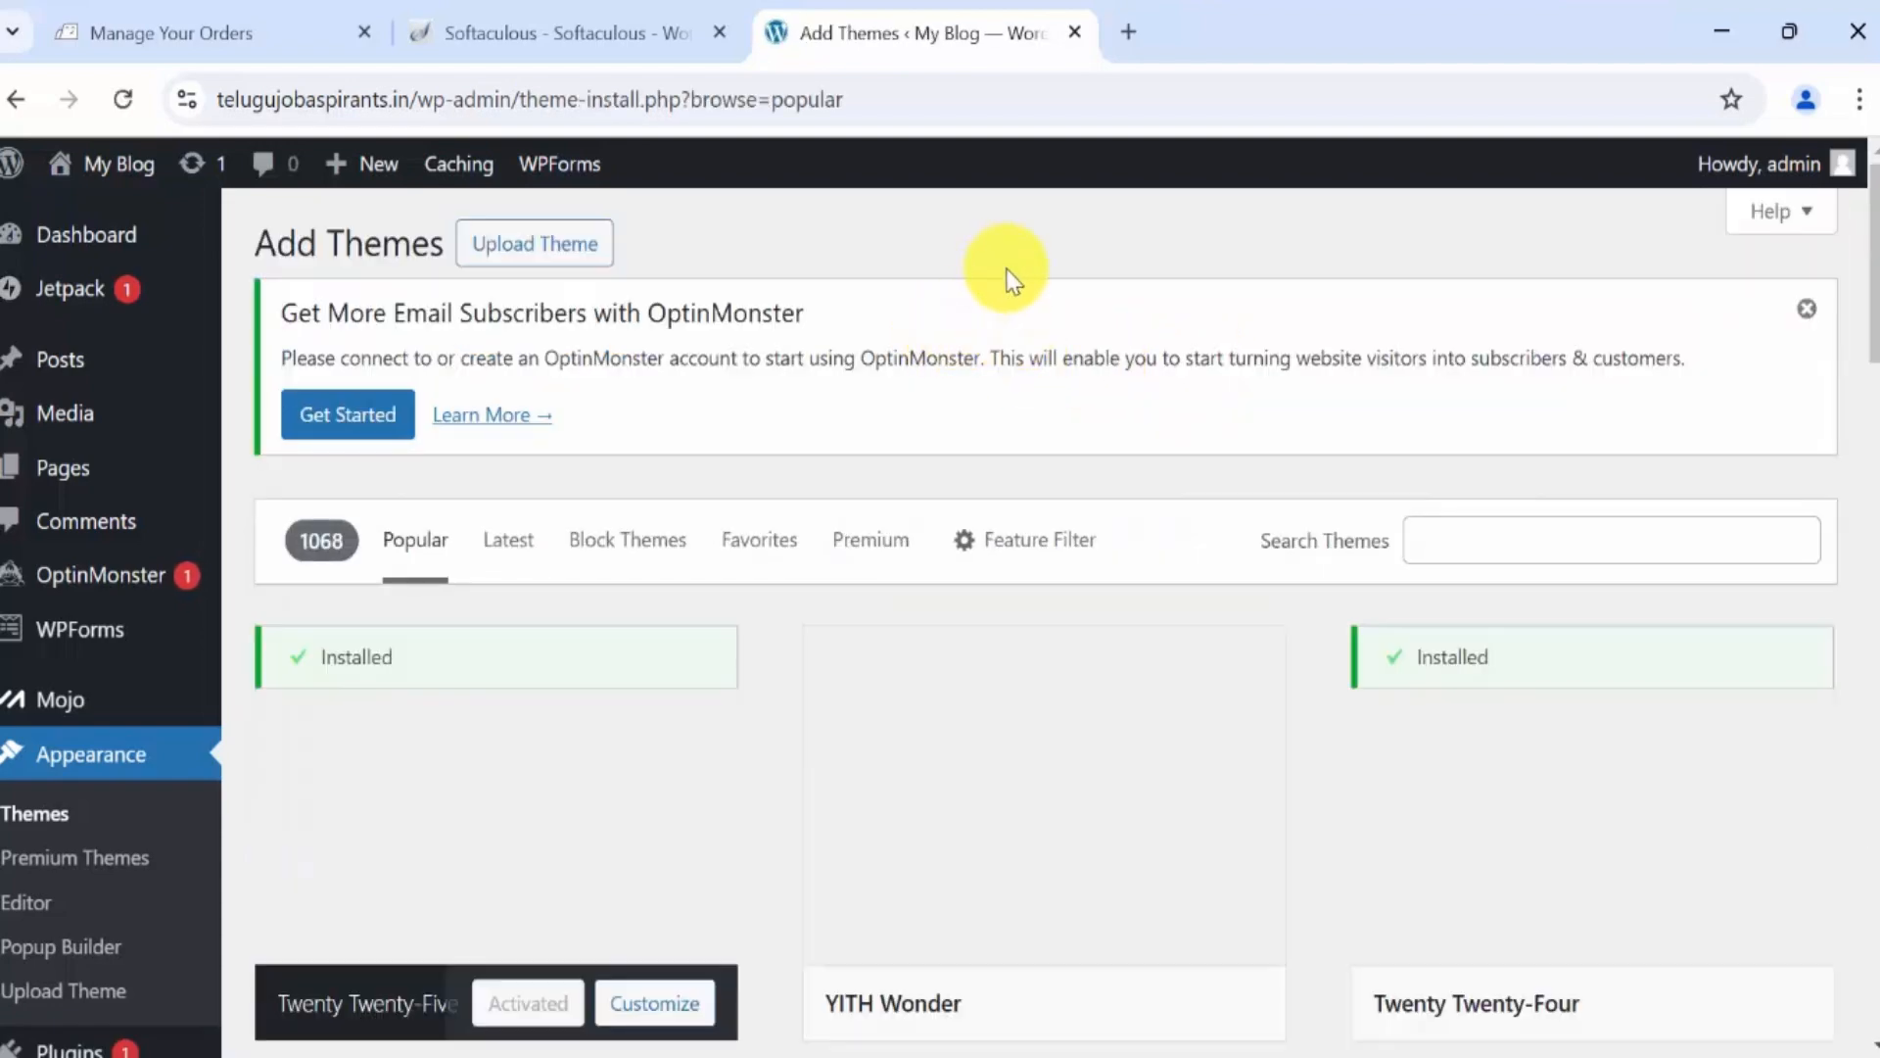
scroll(1267, 650, "down", 8)
scroll(1736, 624, "down", 6)
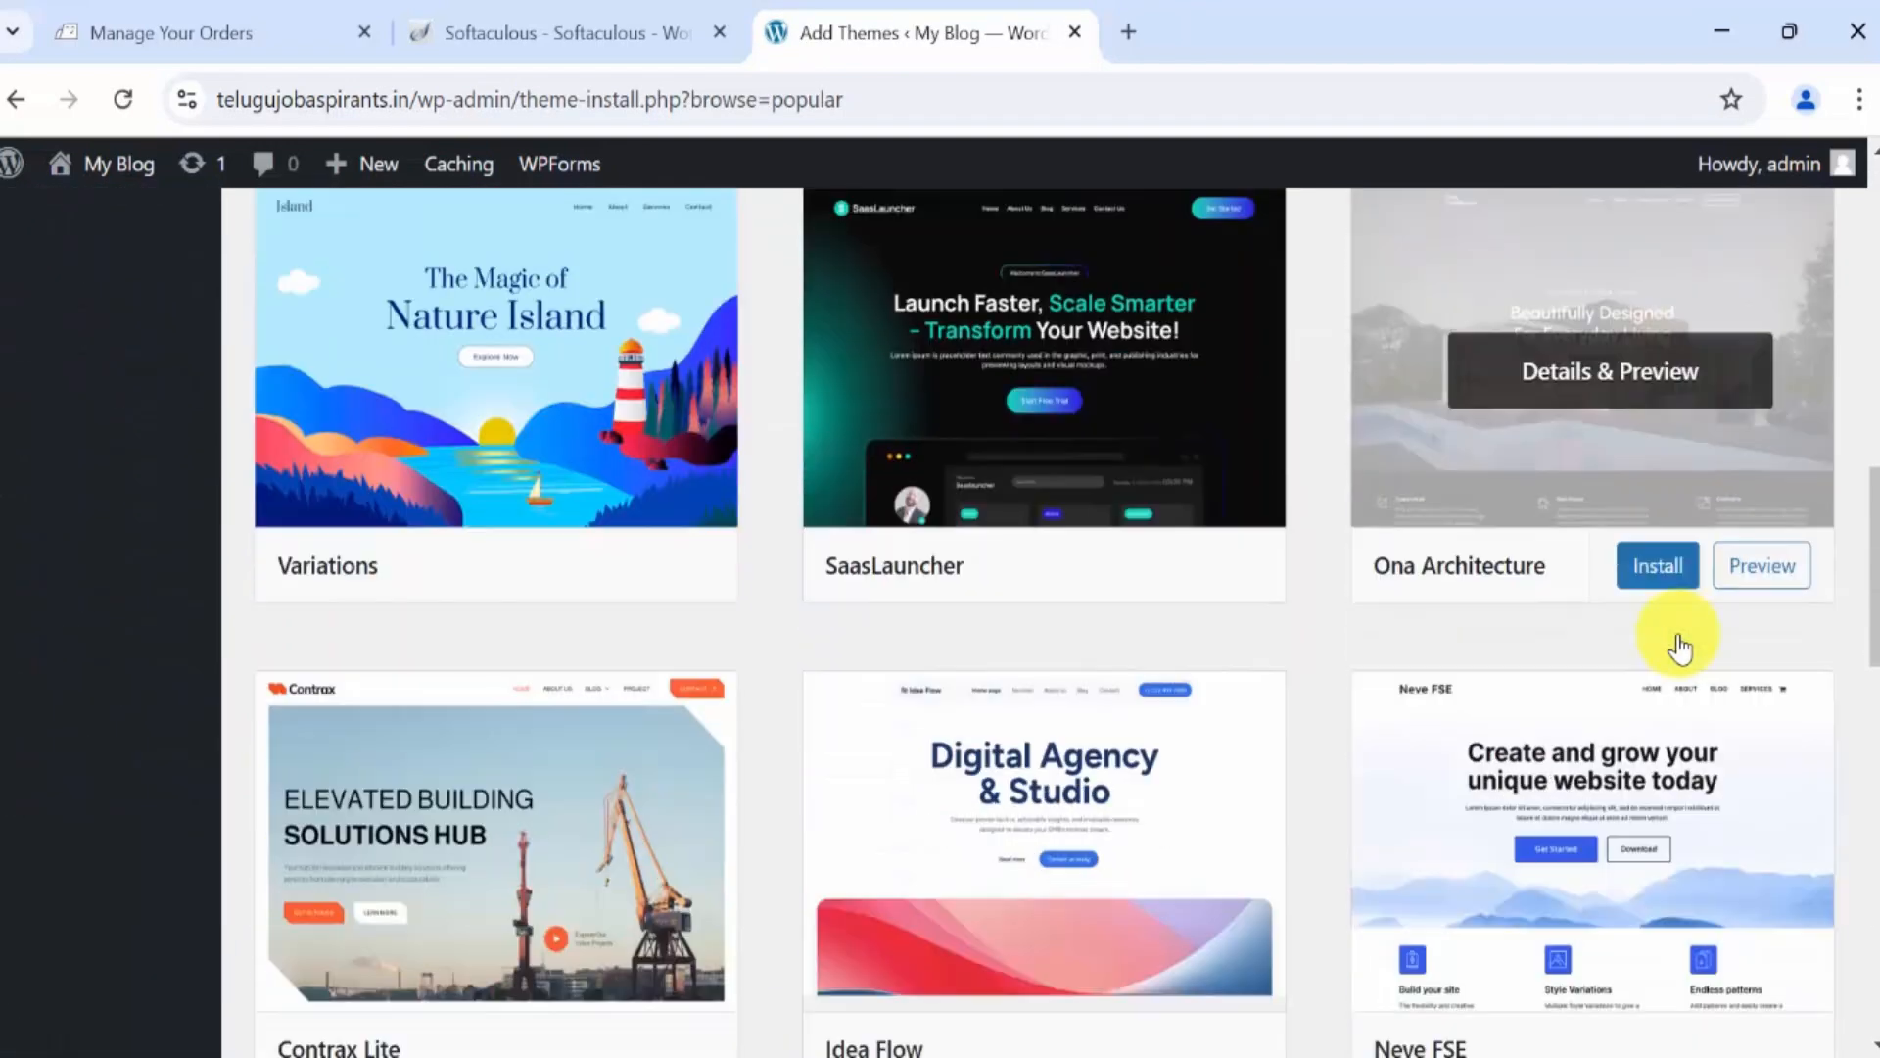
scroll(577, 509, "up", 3)
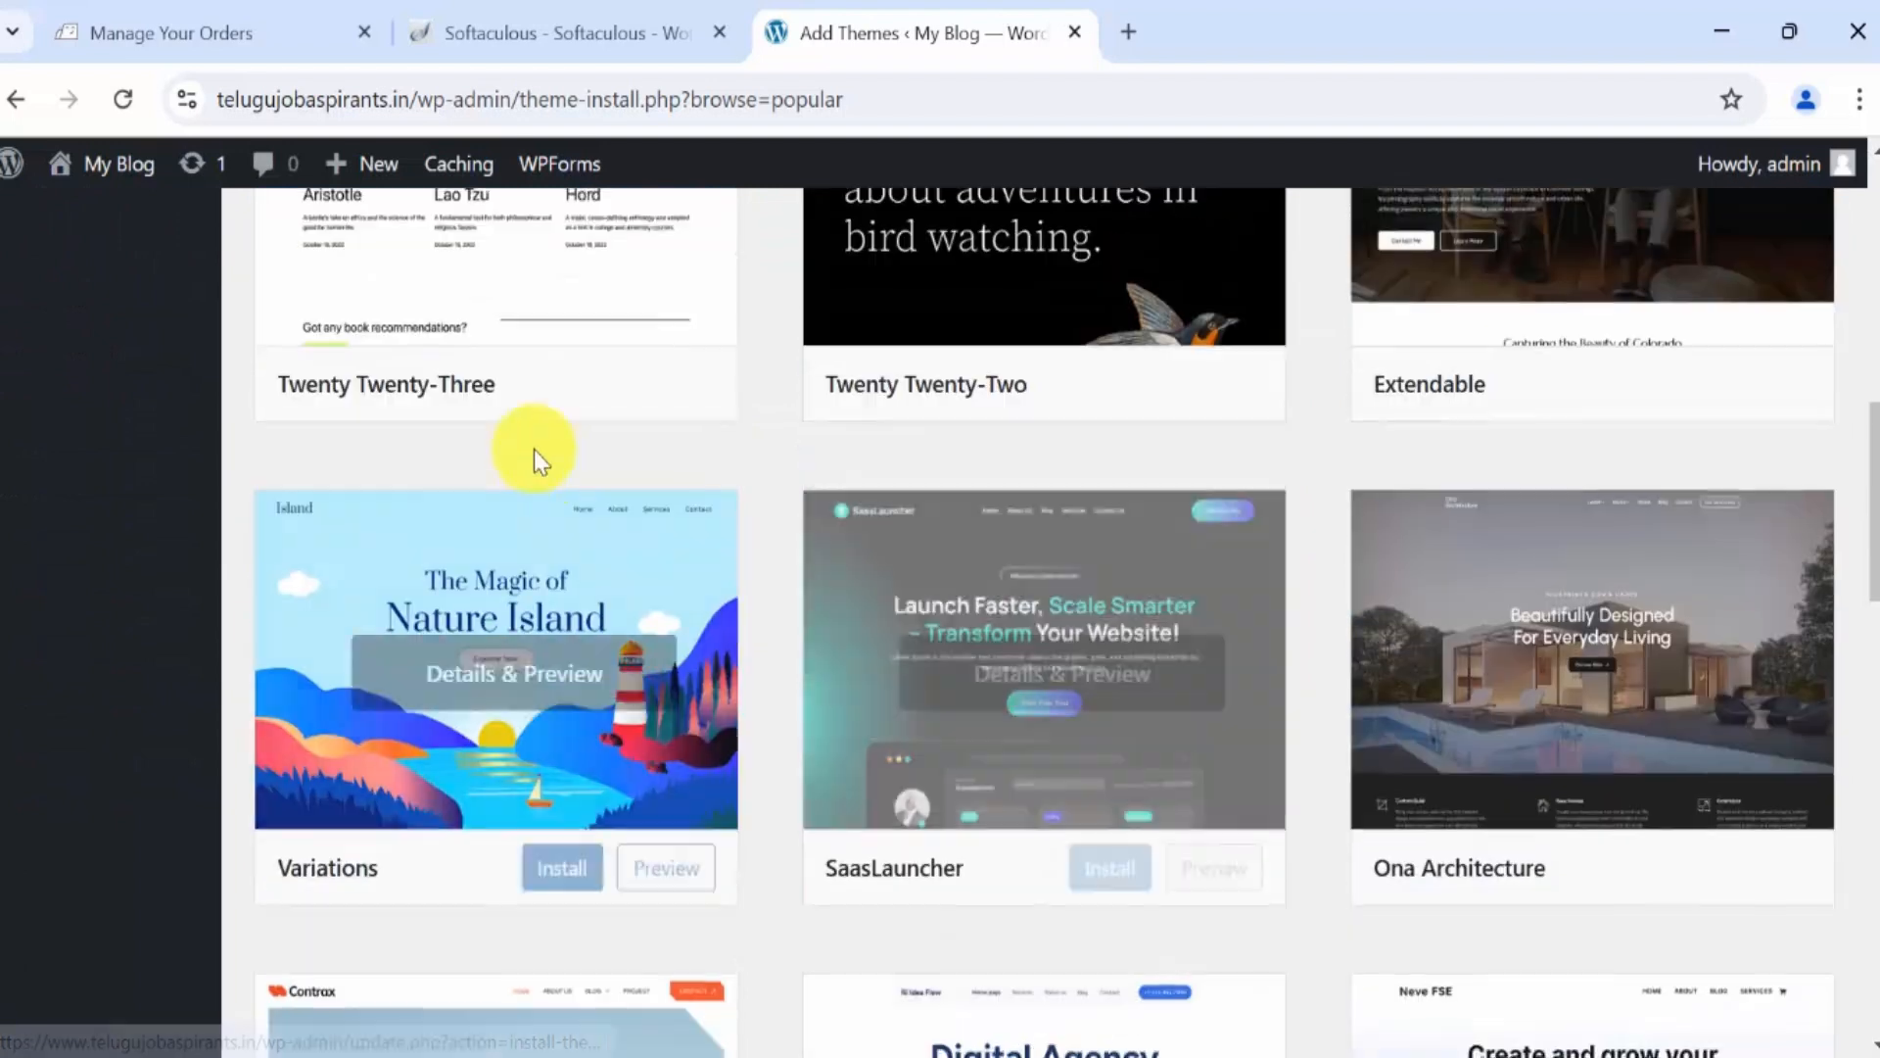
left_click(563, 868)
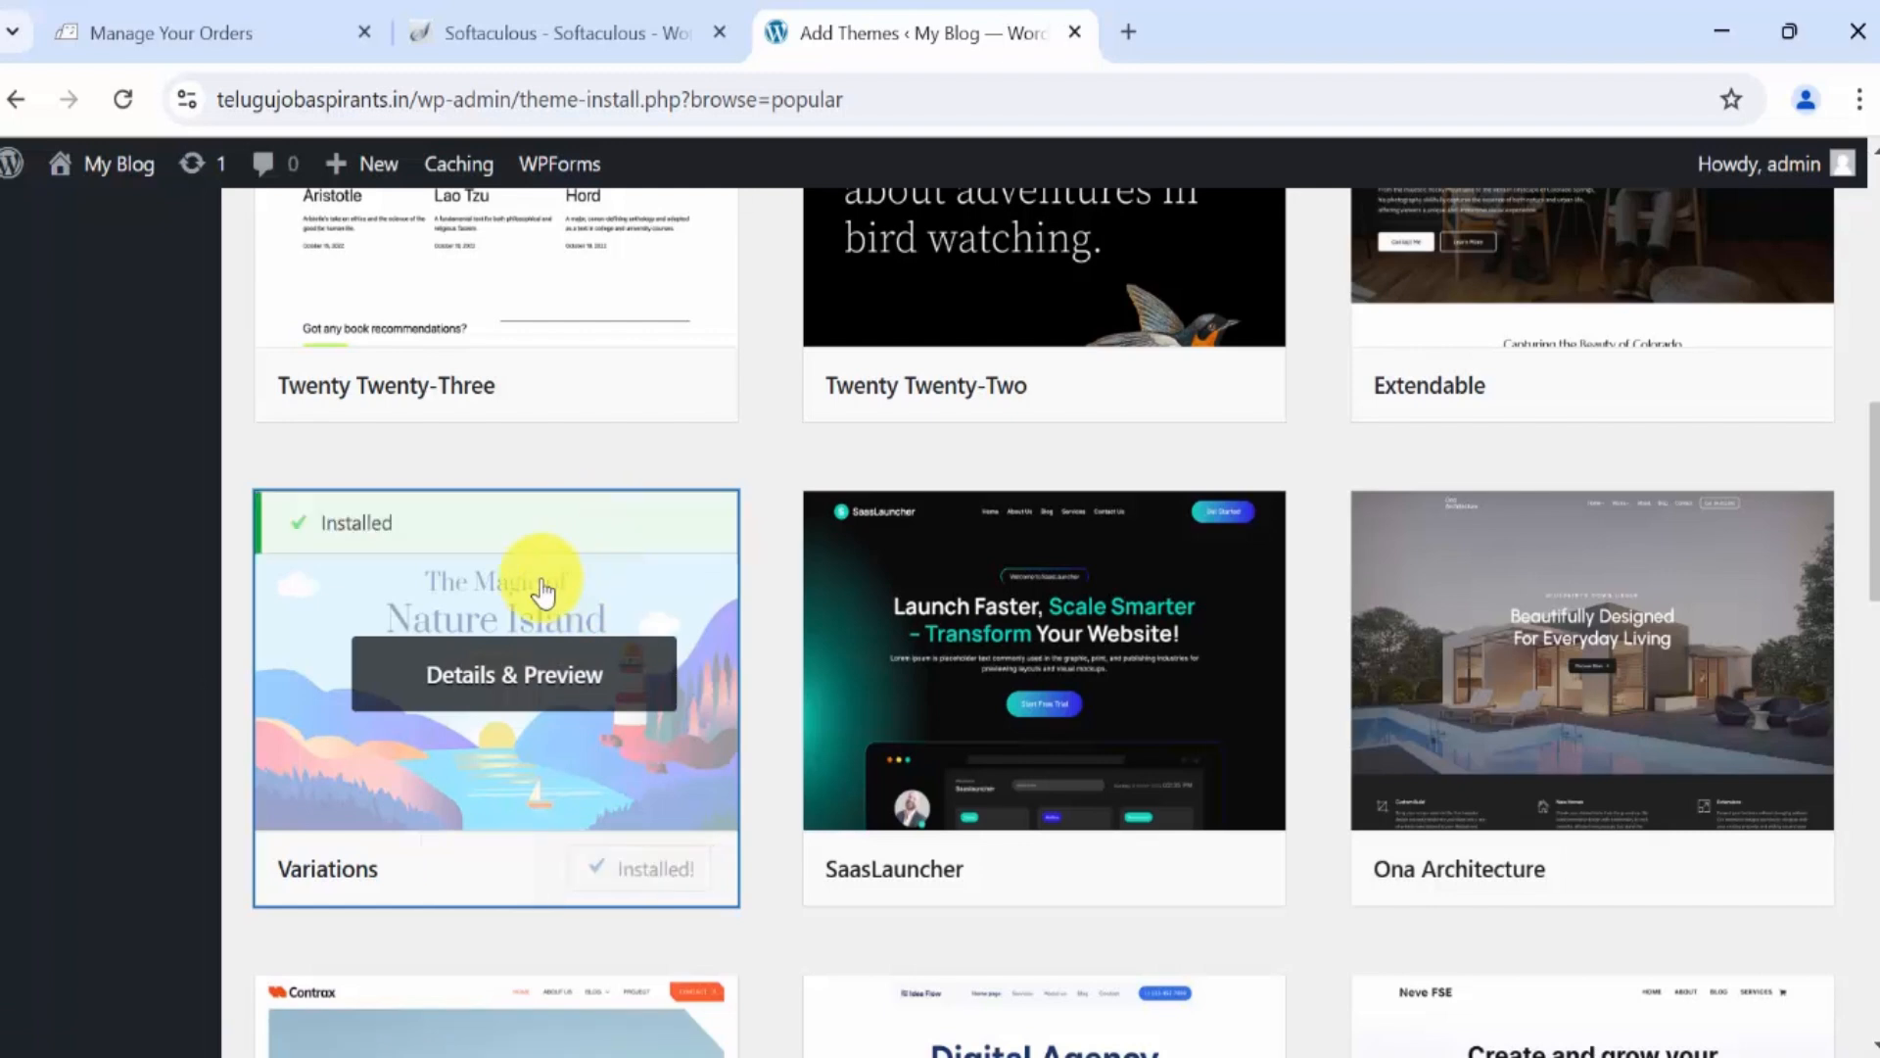
left_click(661, 887)
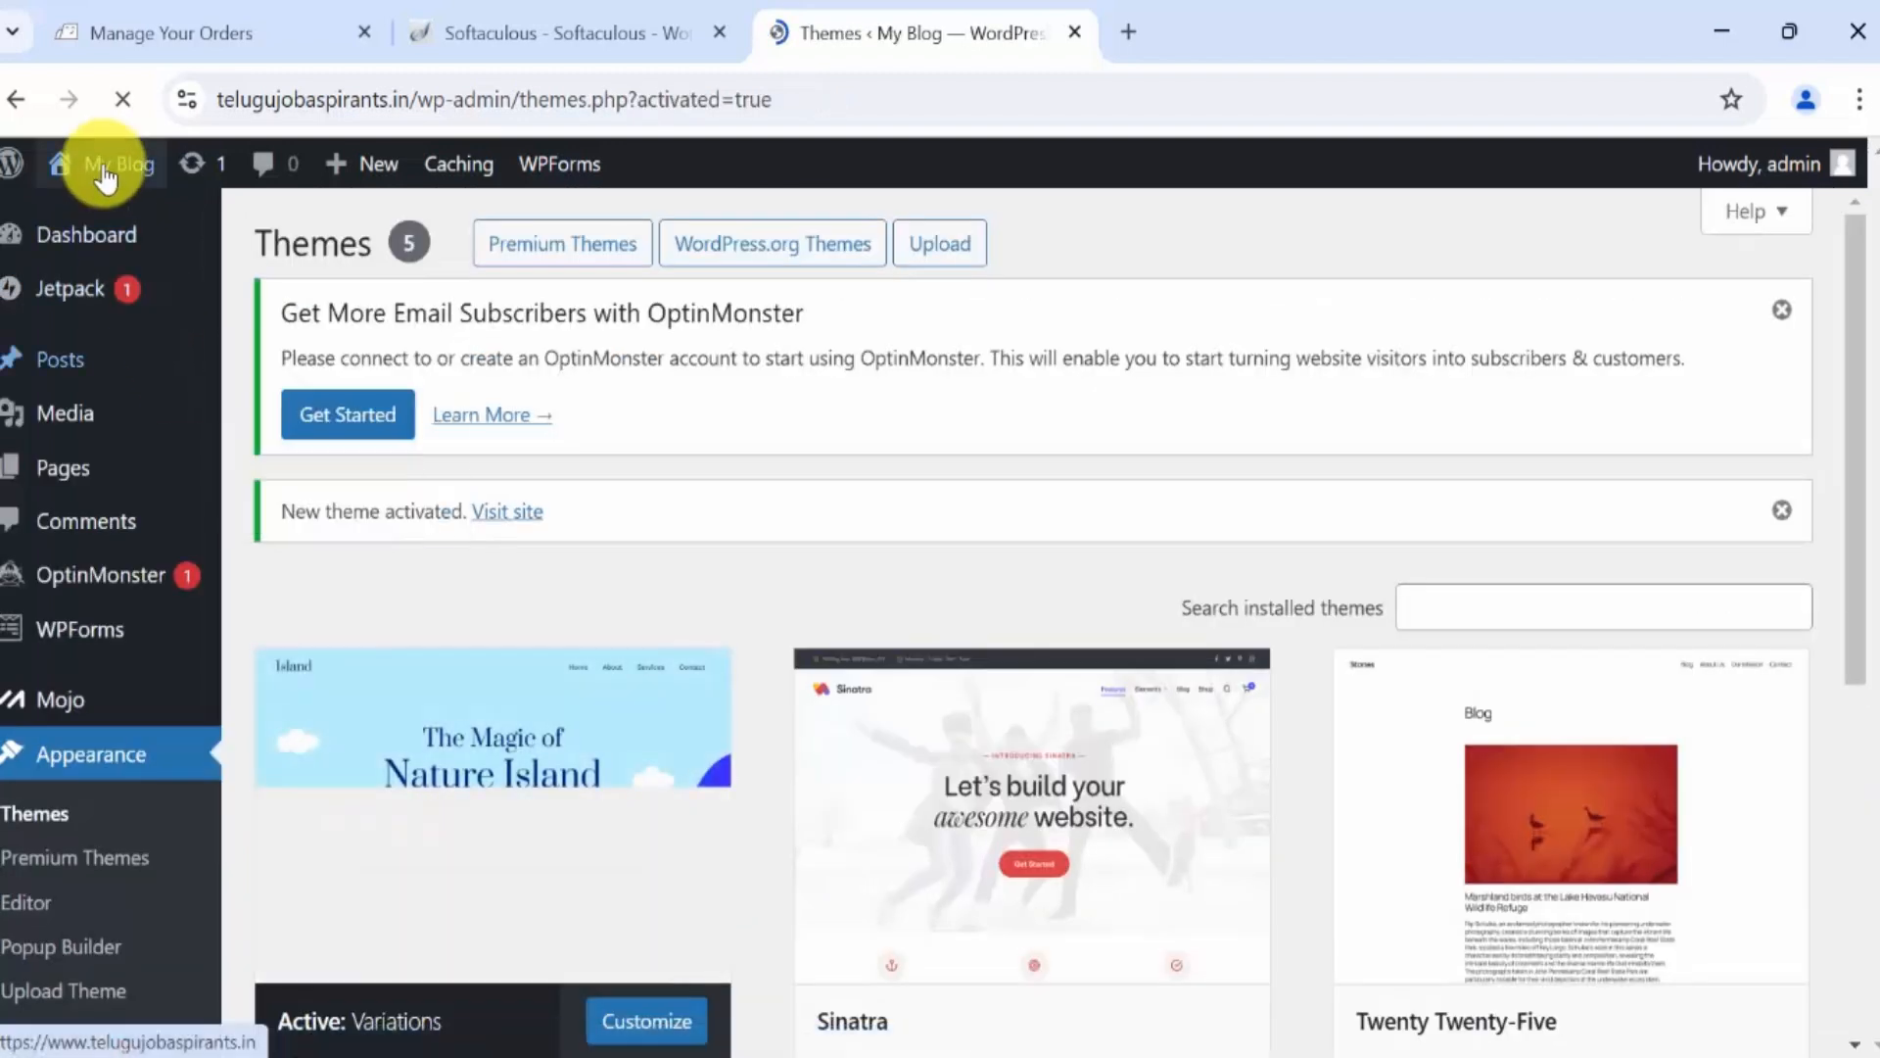
mouse_move(92, 165)
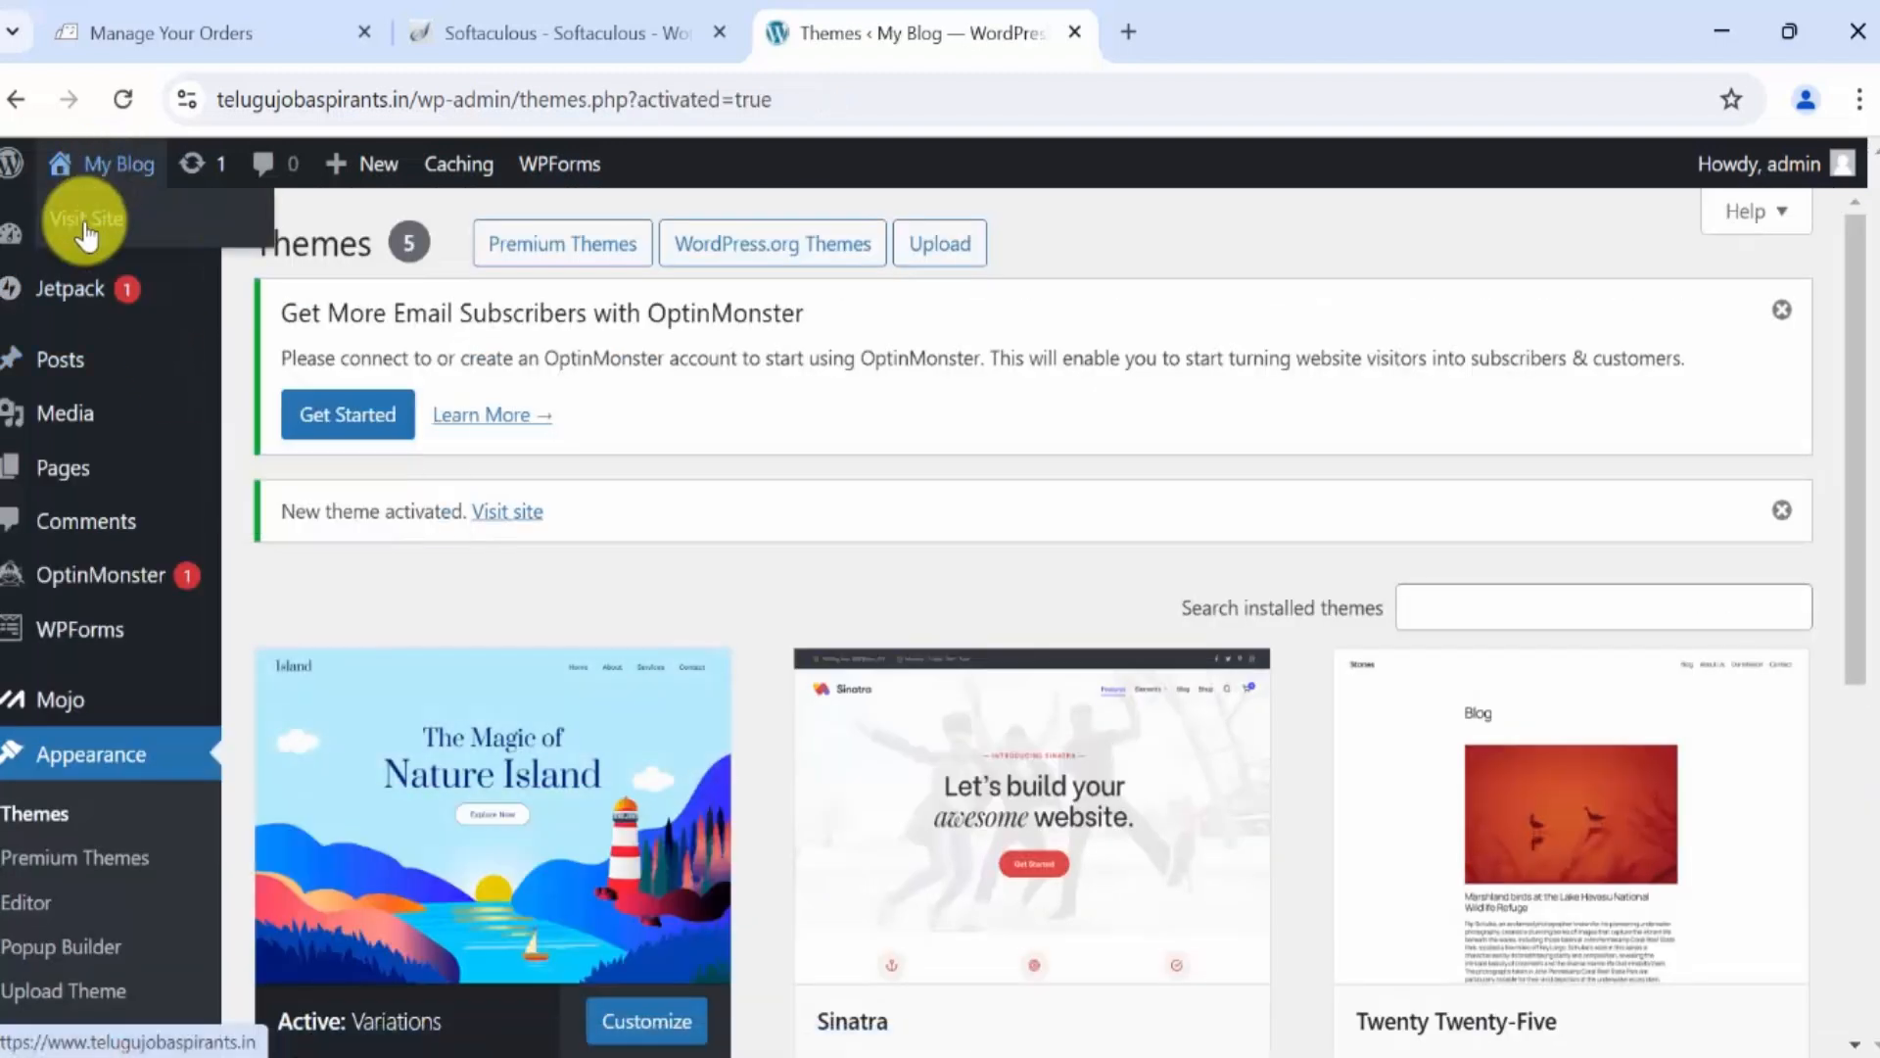
right_click(86, 235)
Open the live site in a new tab and scroll through the 'The Magic of Nature Island' homepage.
left_click(240, 260)
left_click(1268, 25)
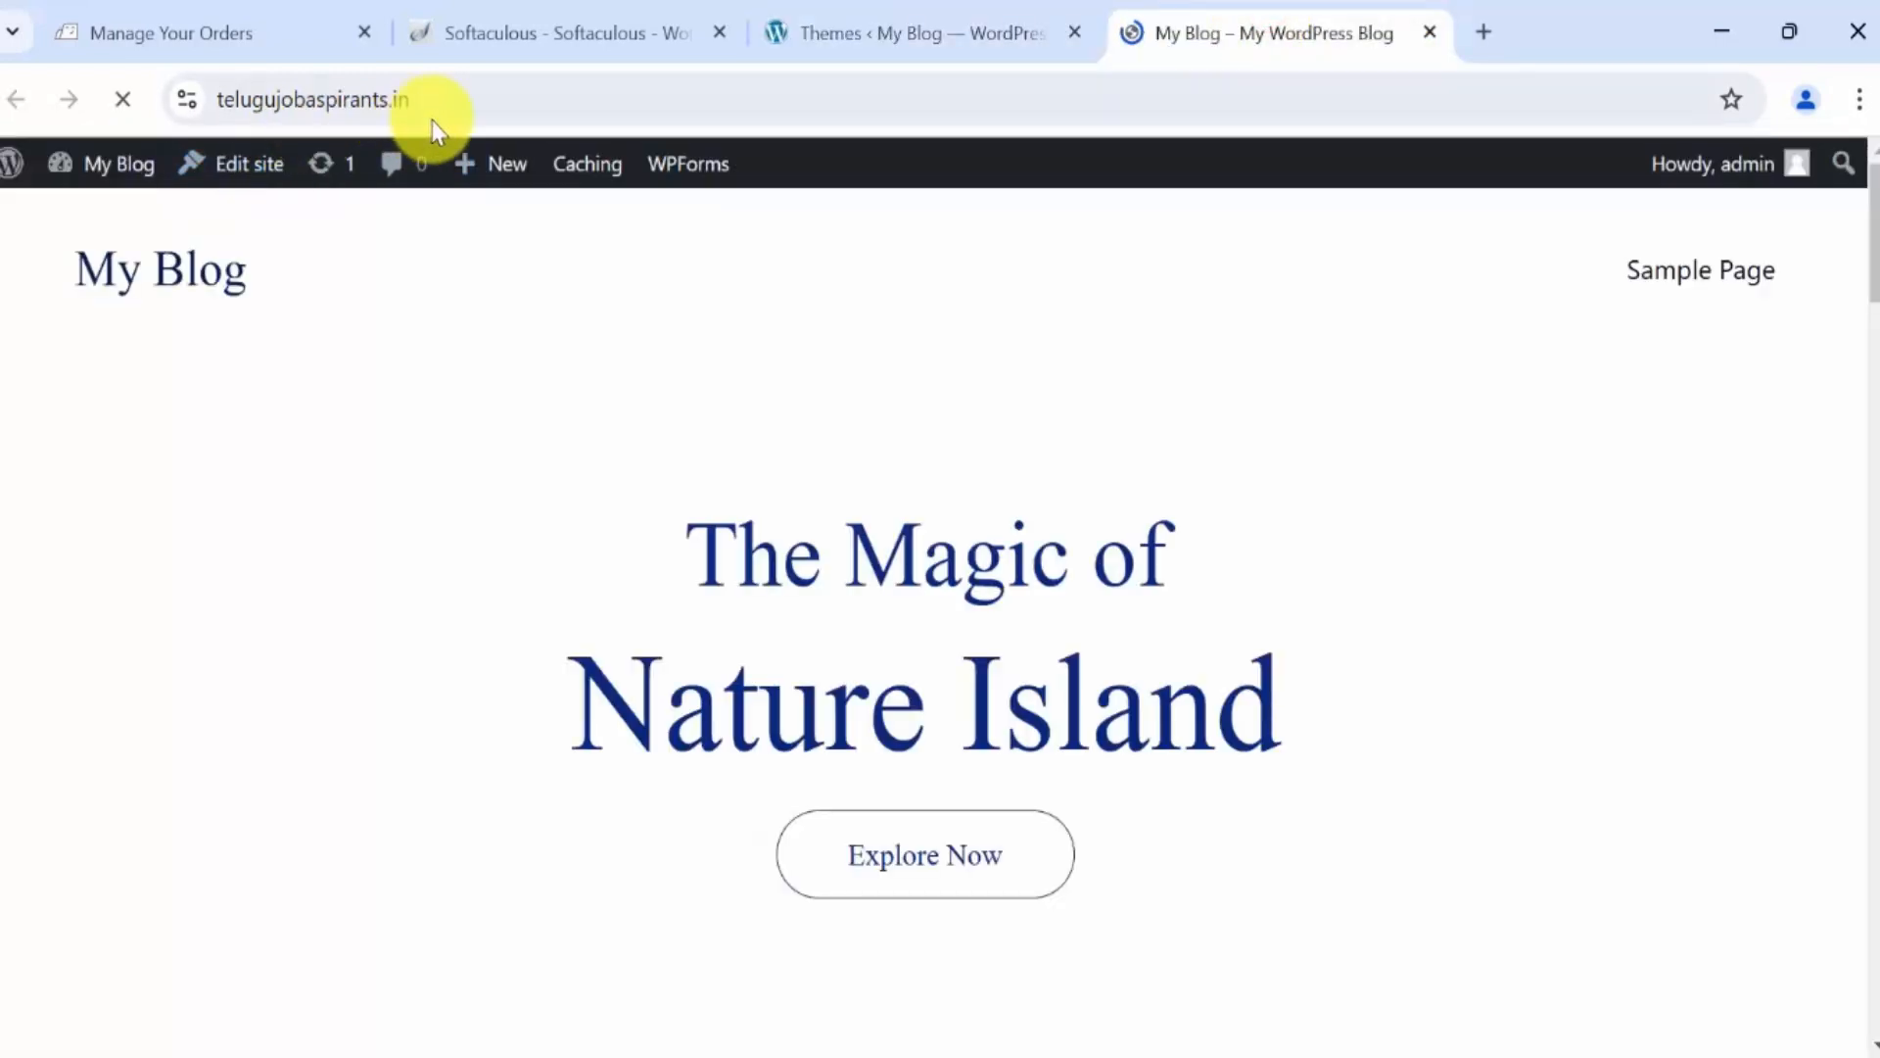
left_click(541, 105)
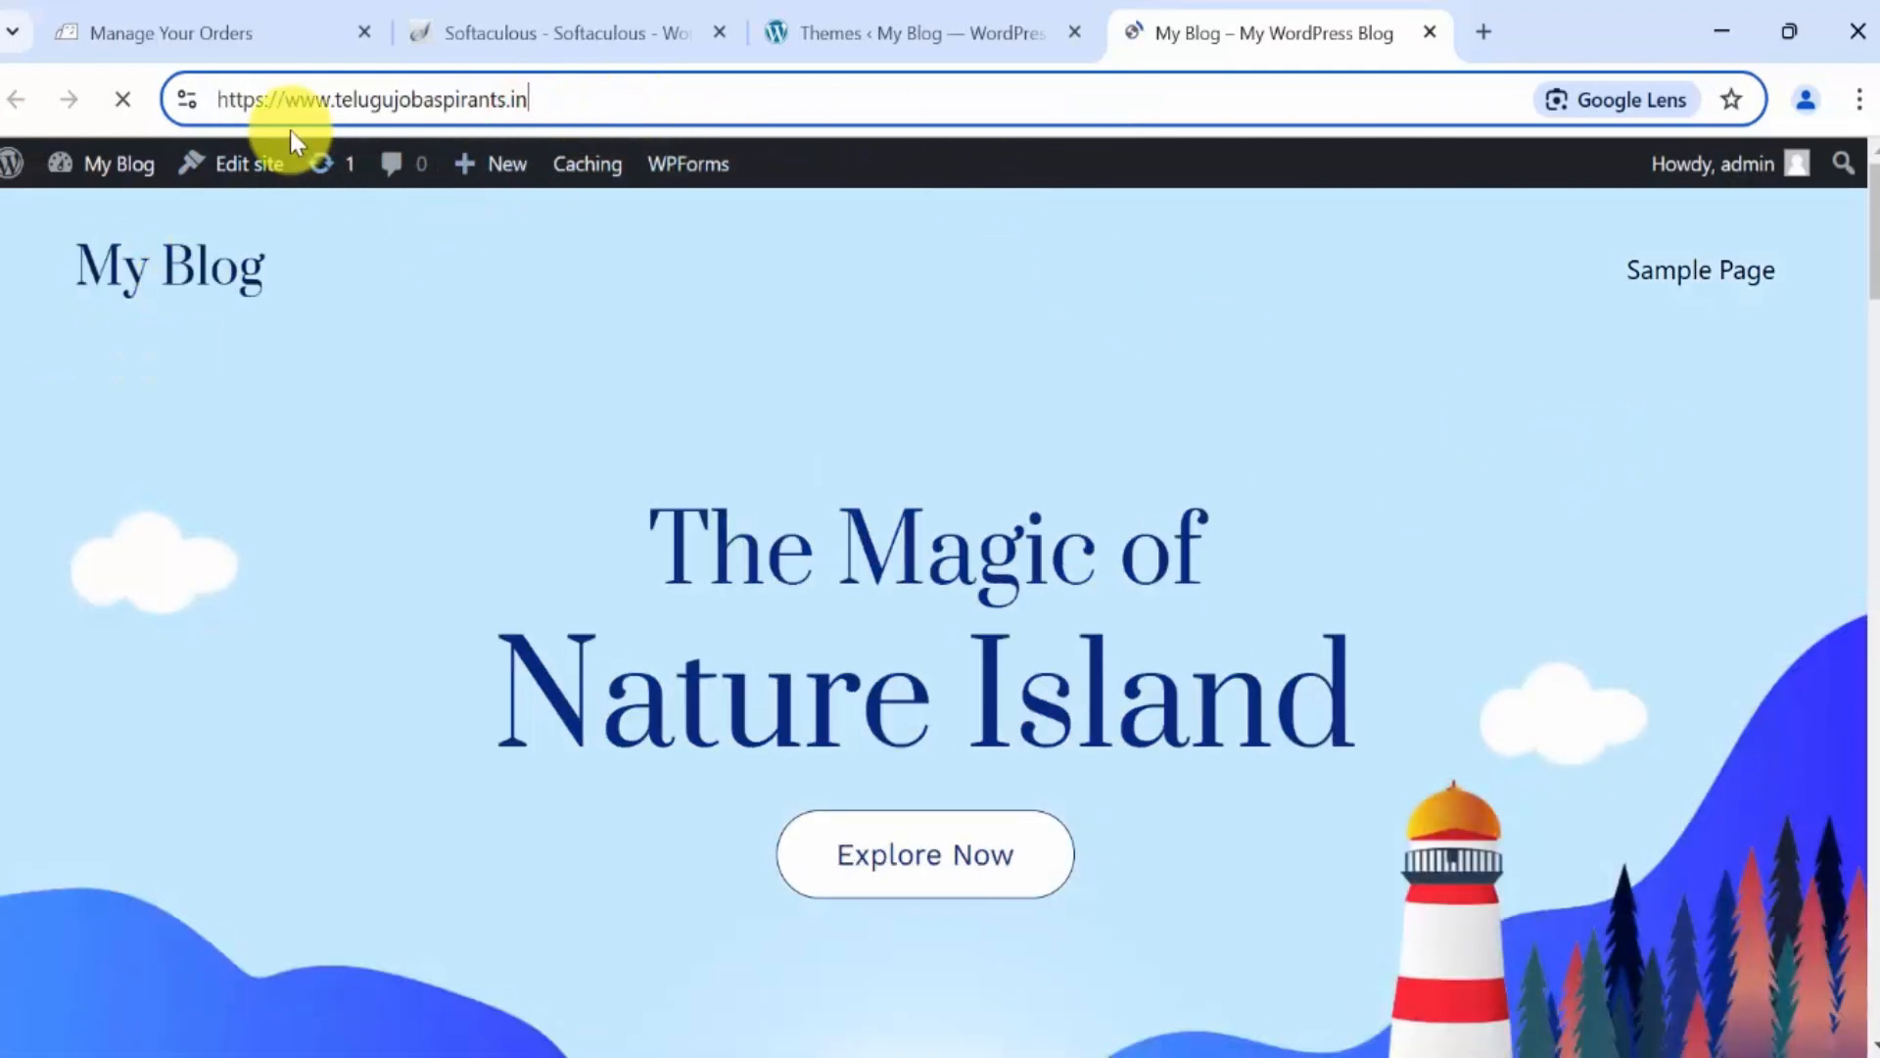
scroll(1571, 536, "down", 10)
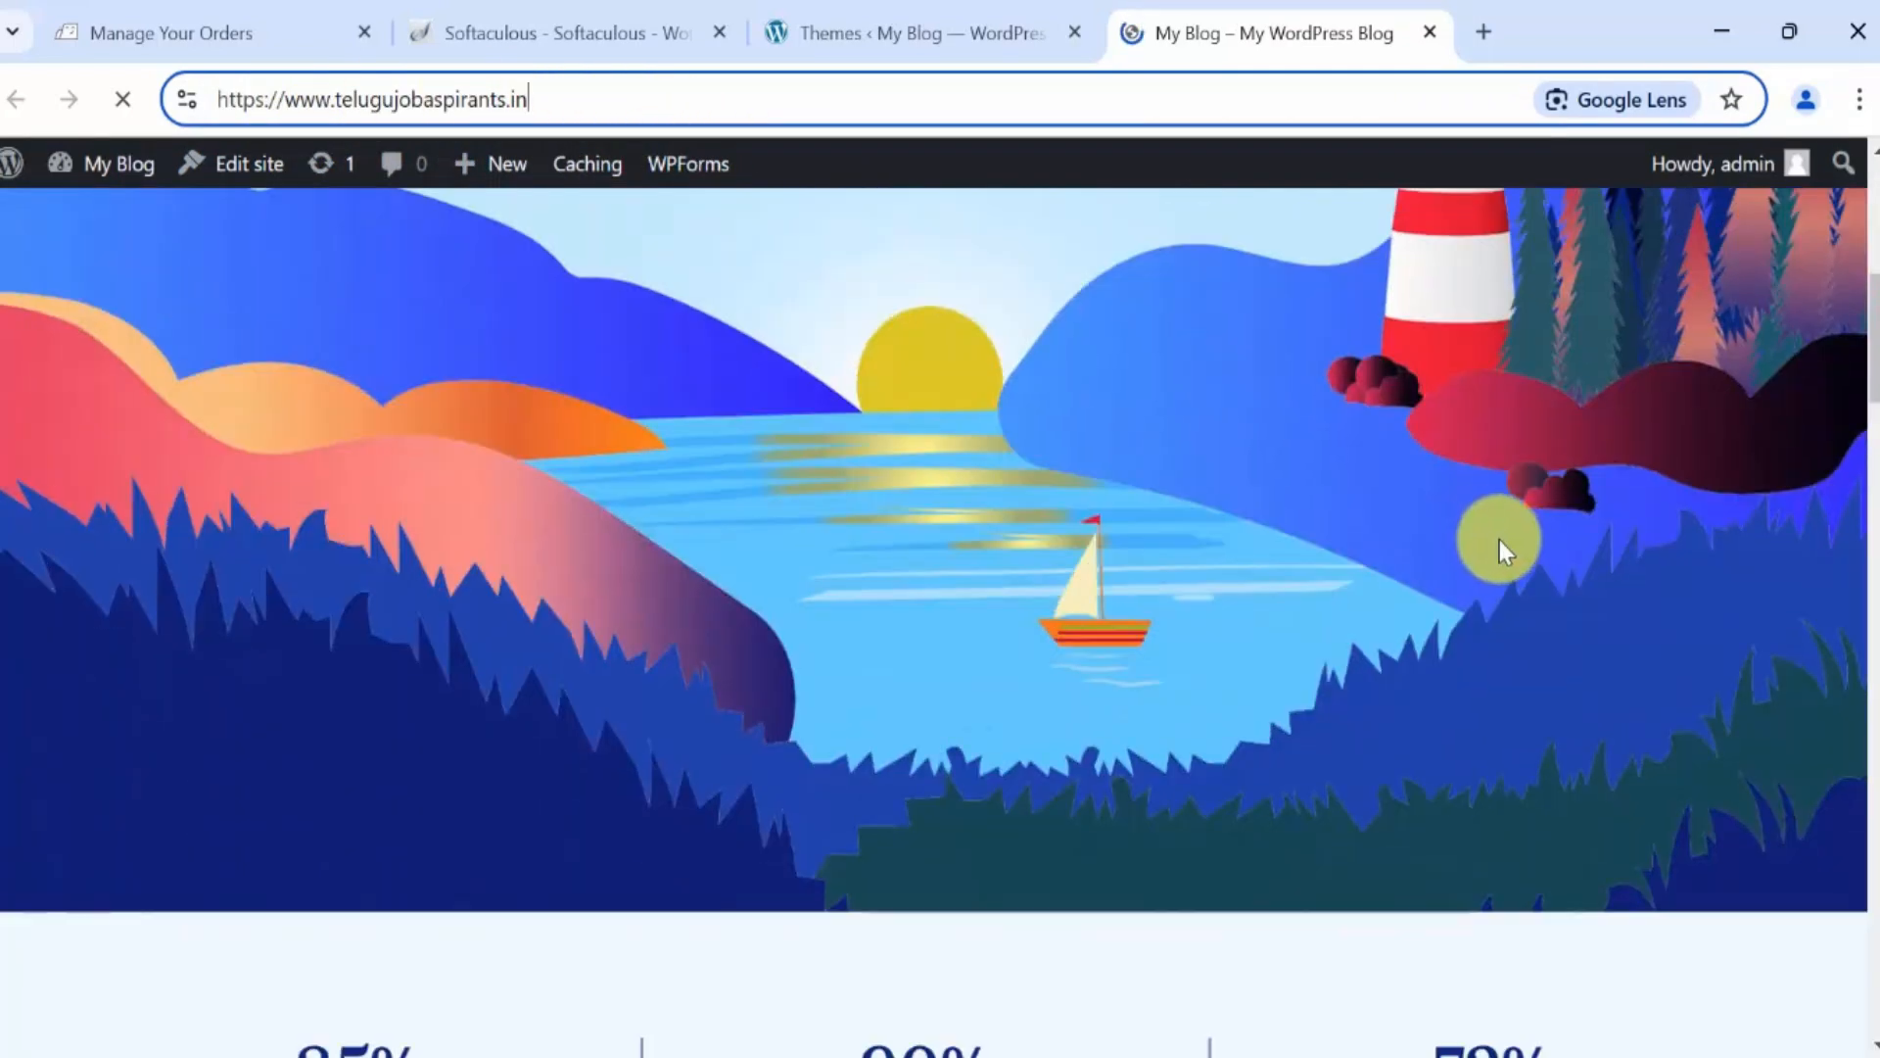
scroll(1493, 599, "down", 12)
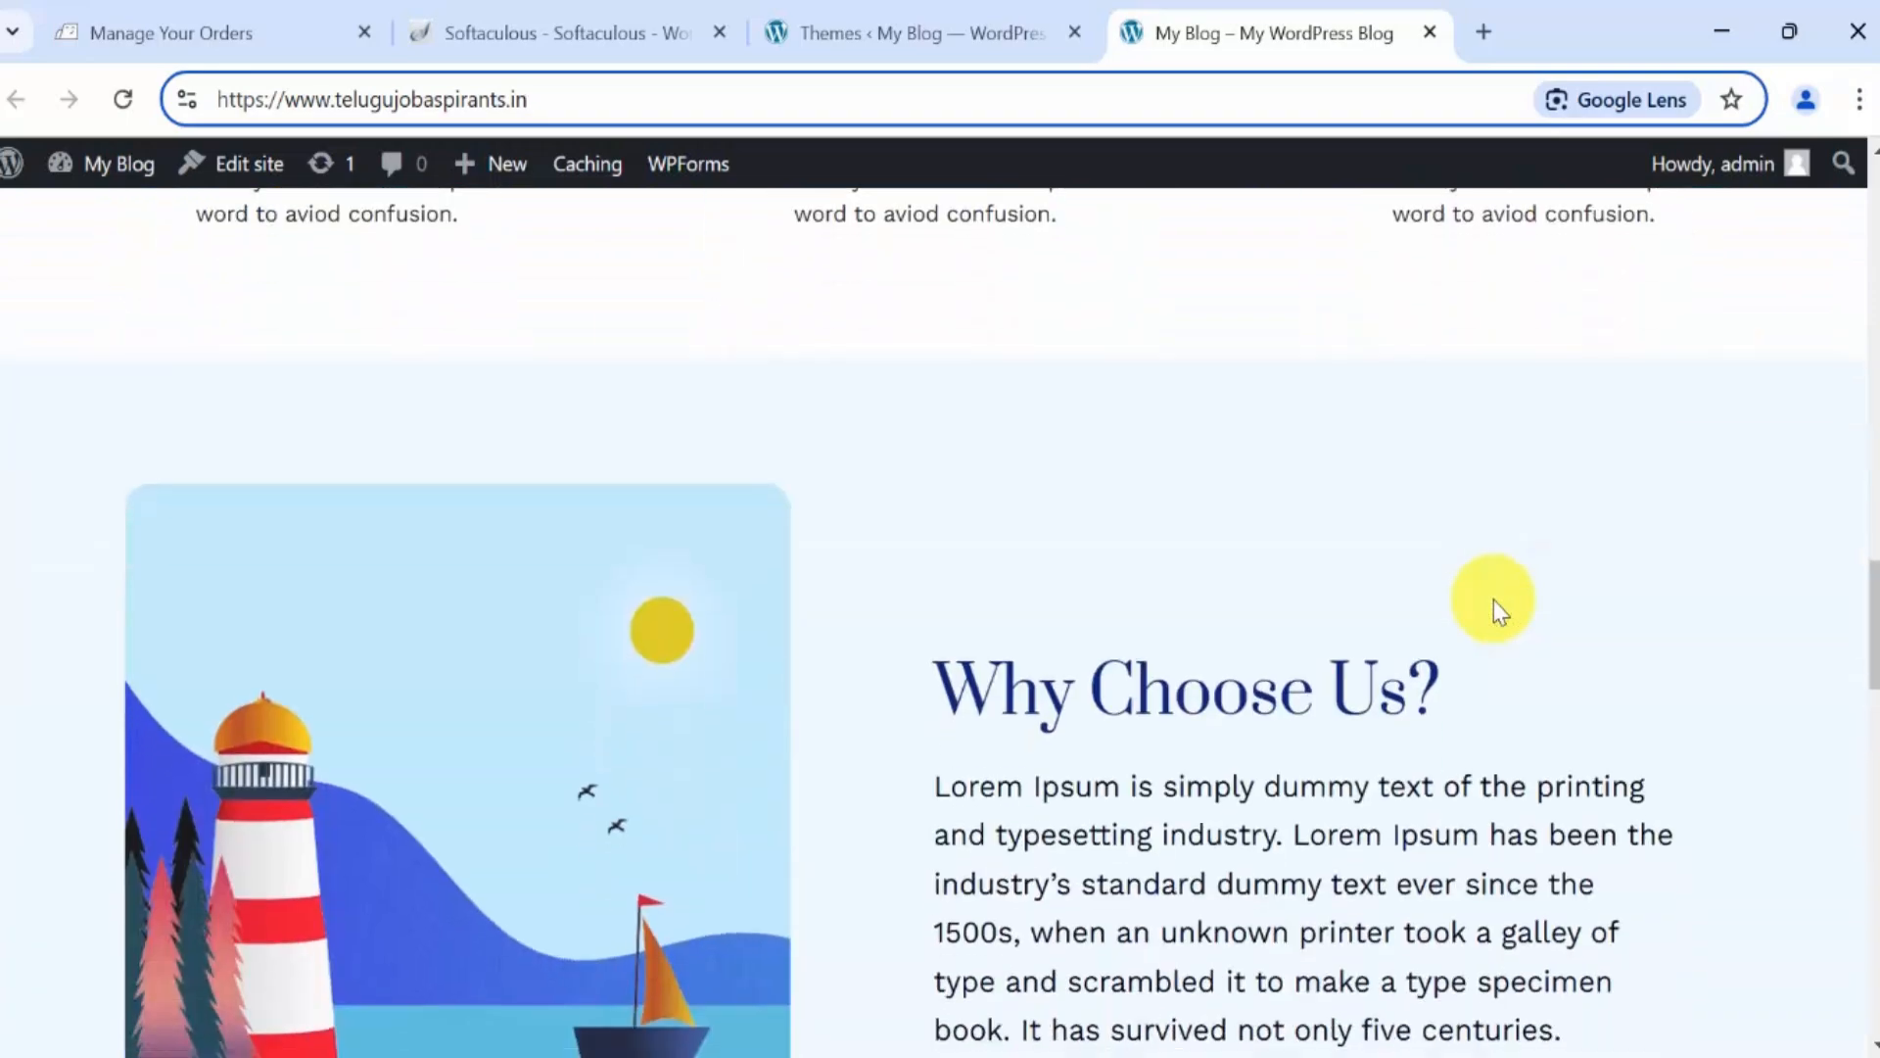
scroll(1524, 661, "down", 8)
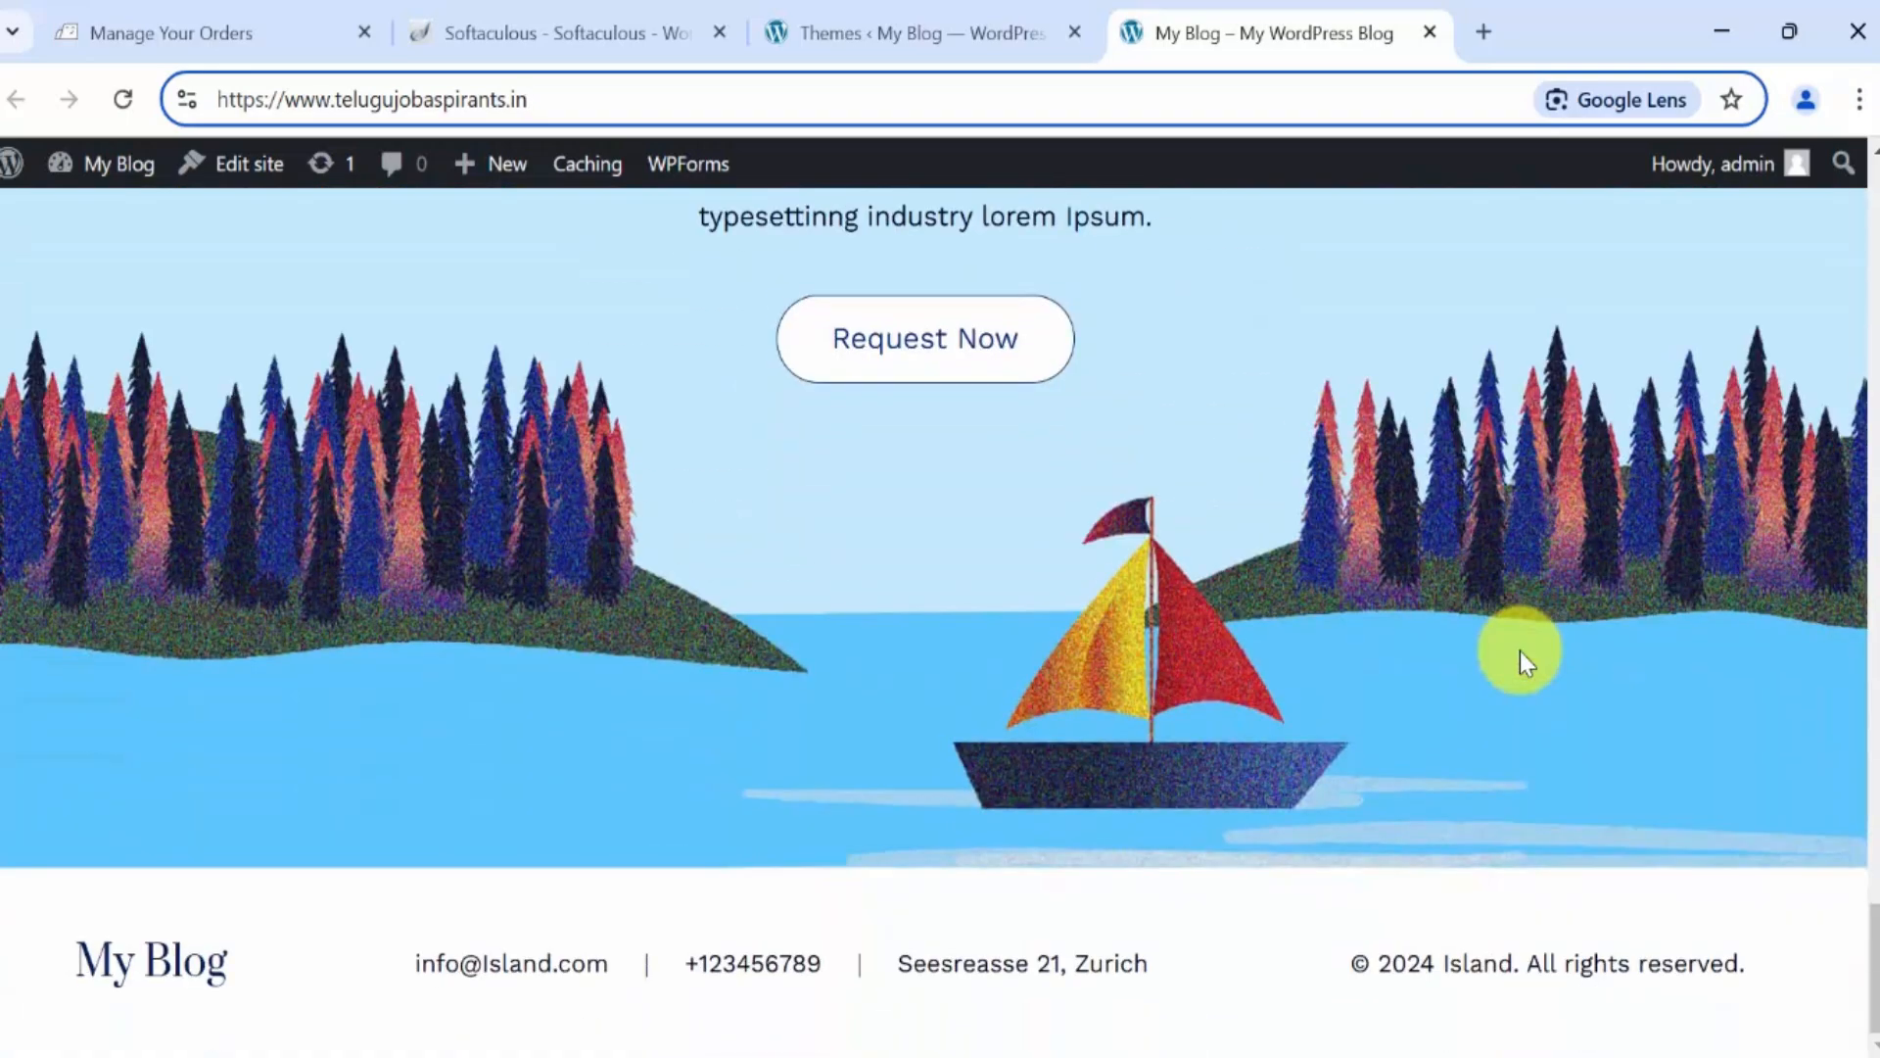
scroll(1524, 664, "up", 3)
scroll(1520, 661, "up", 5)
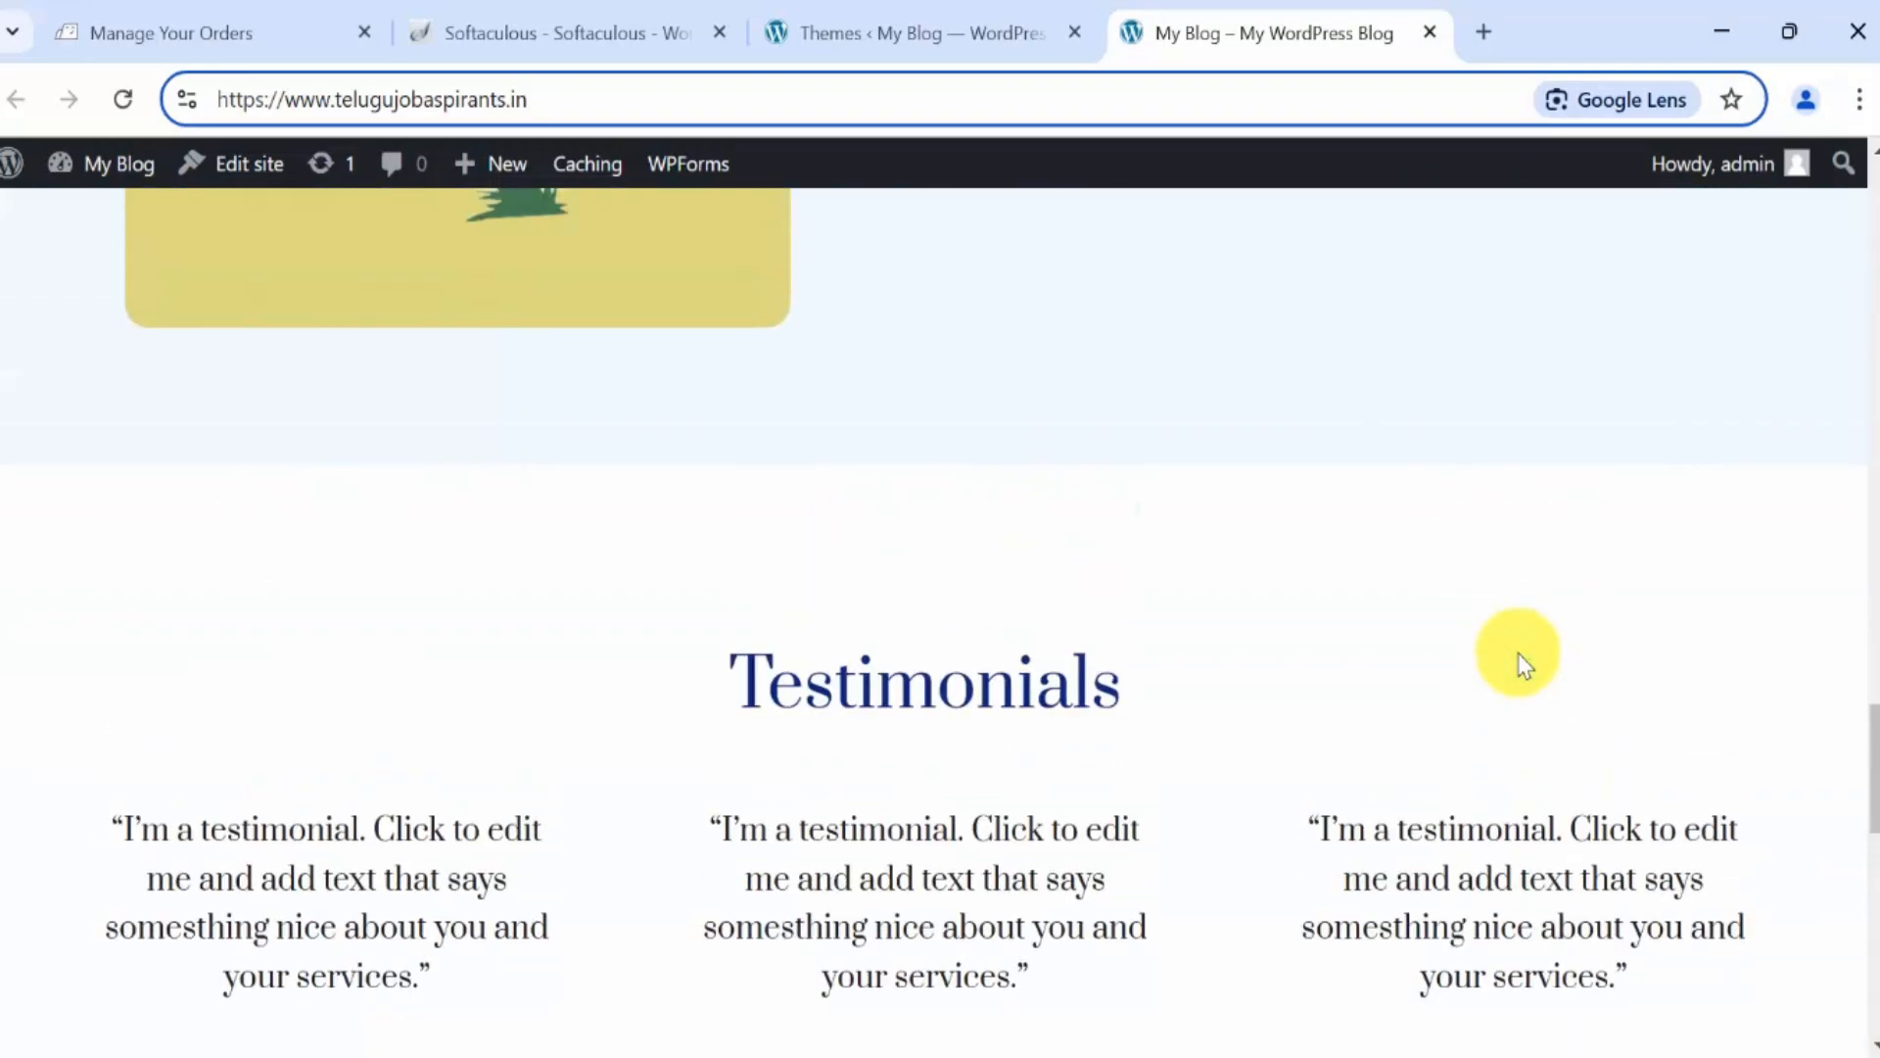
scroll(1524, 664, "up", 10)
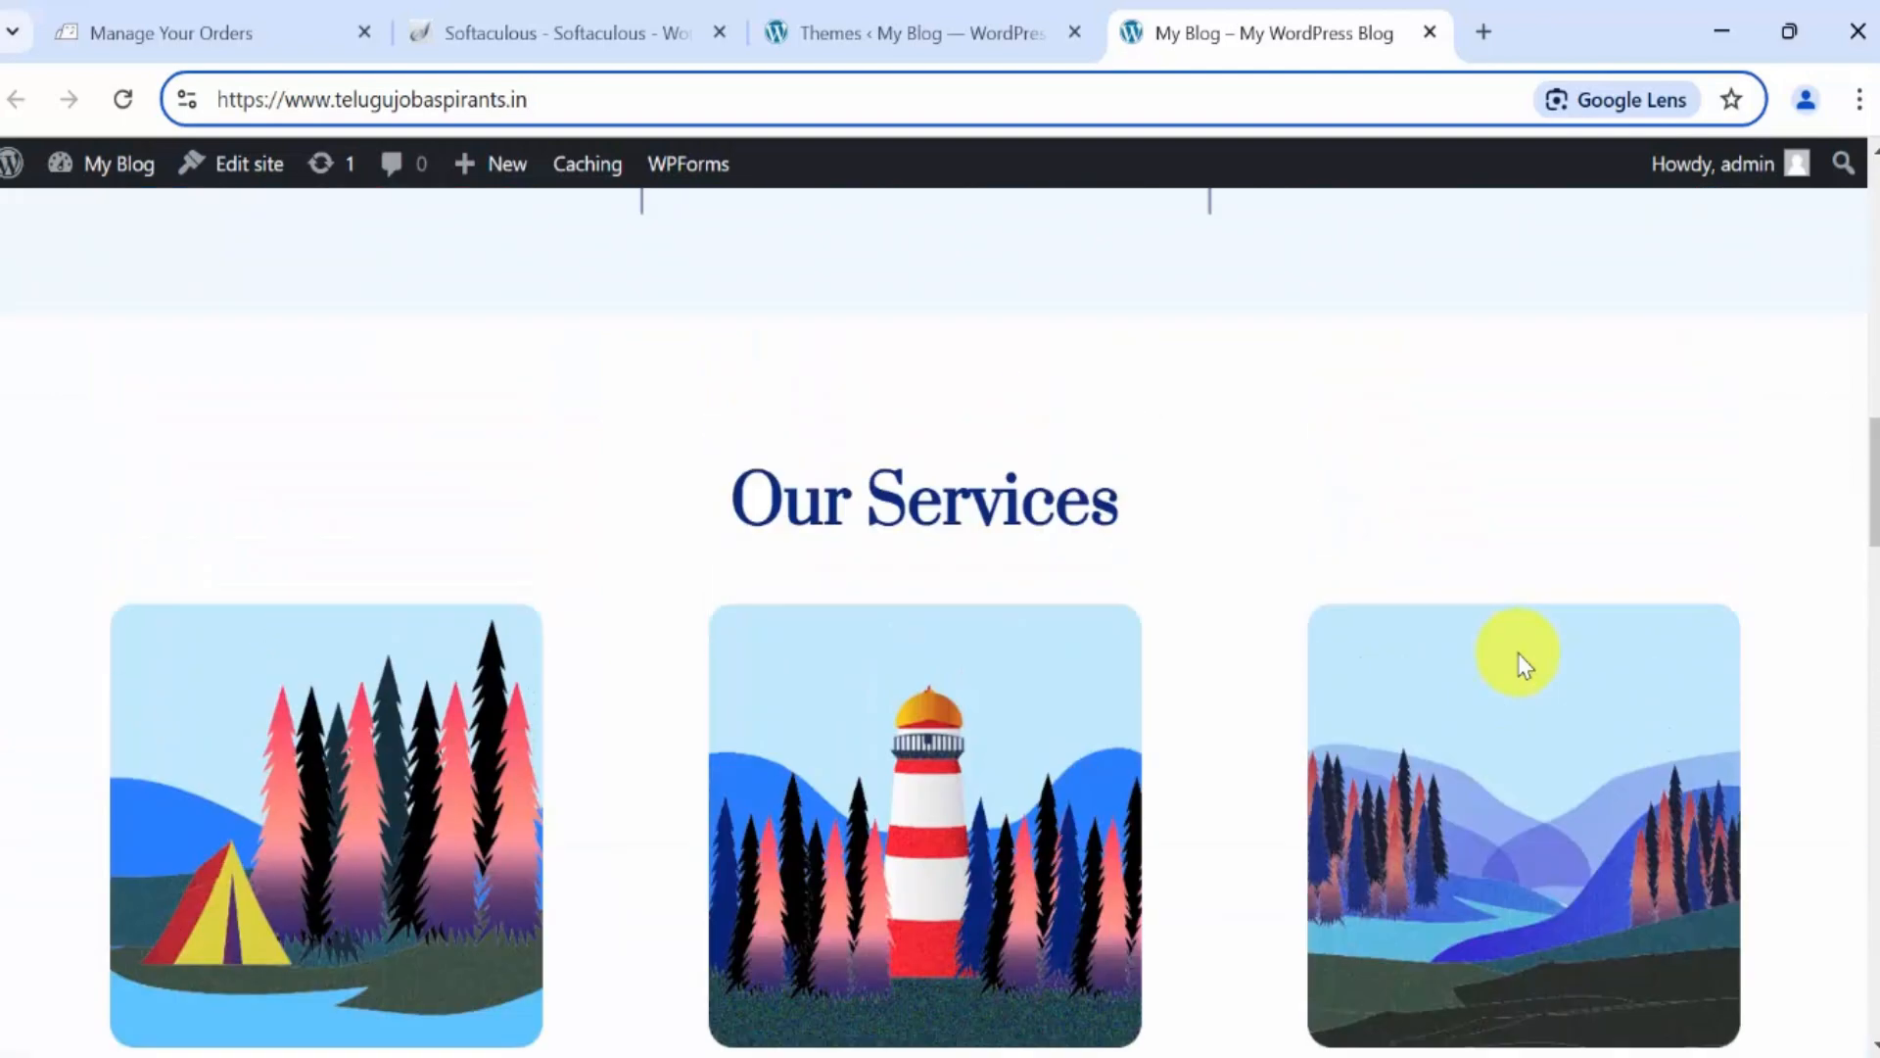
scroll(1520, 658, "up", 6)
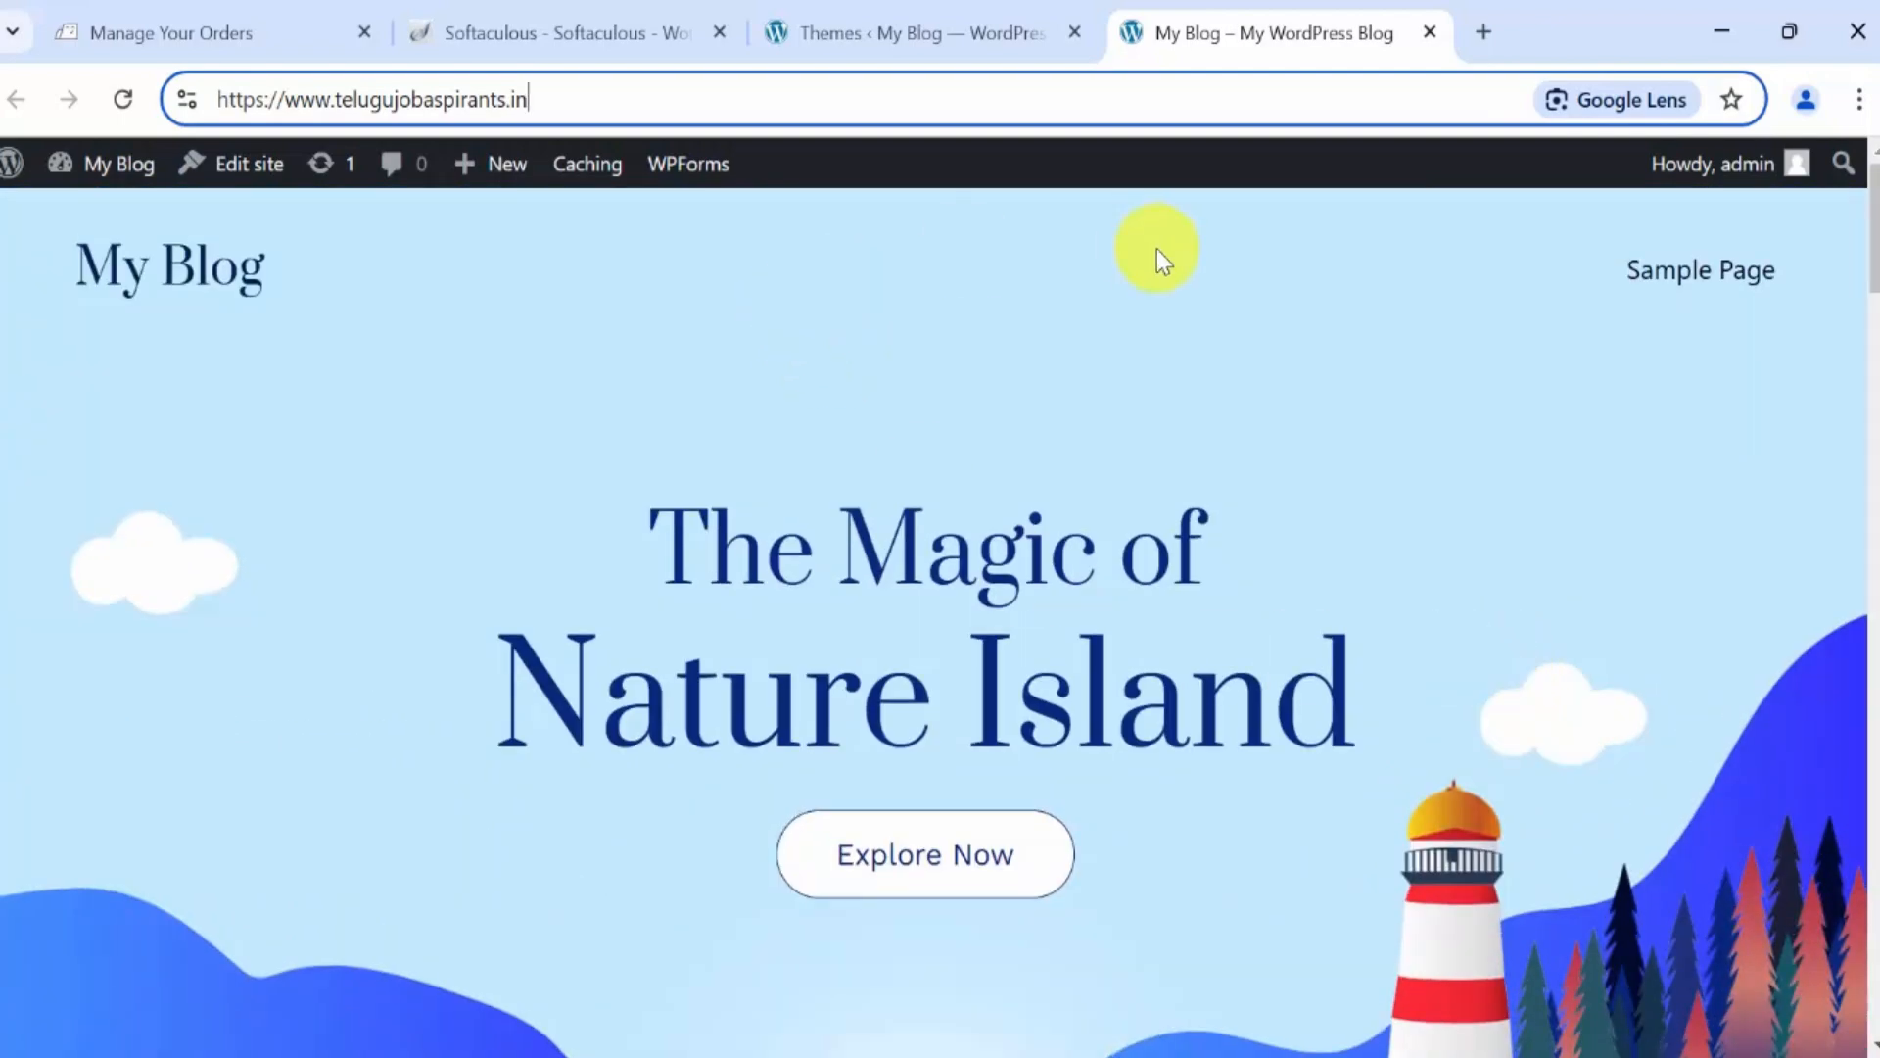
scroll(1058, 443, "down", 3)
scroll(1058, 444, "up", 3)
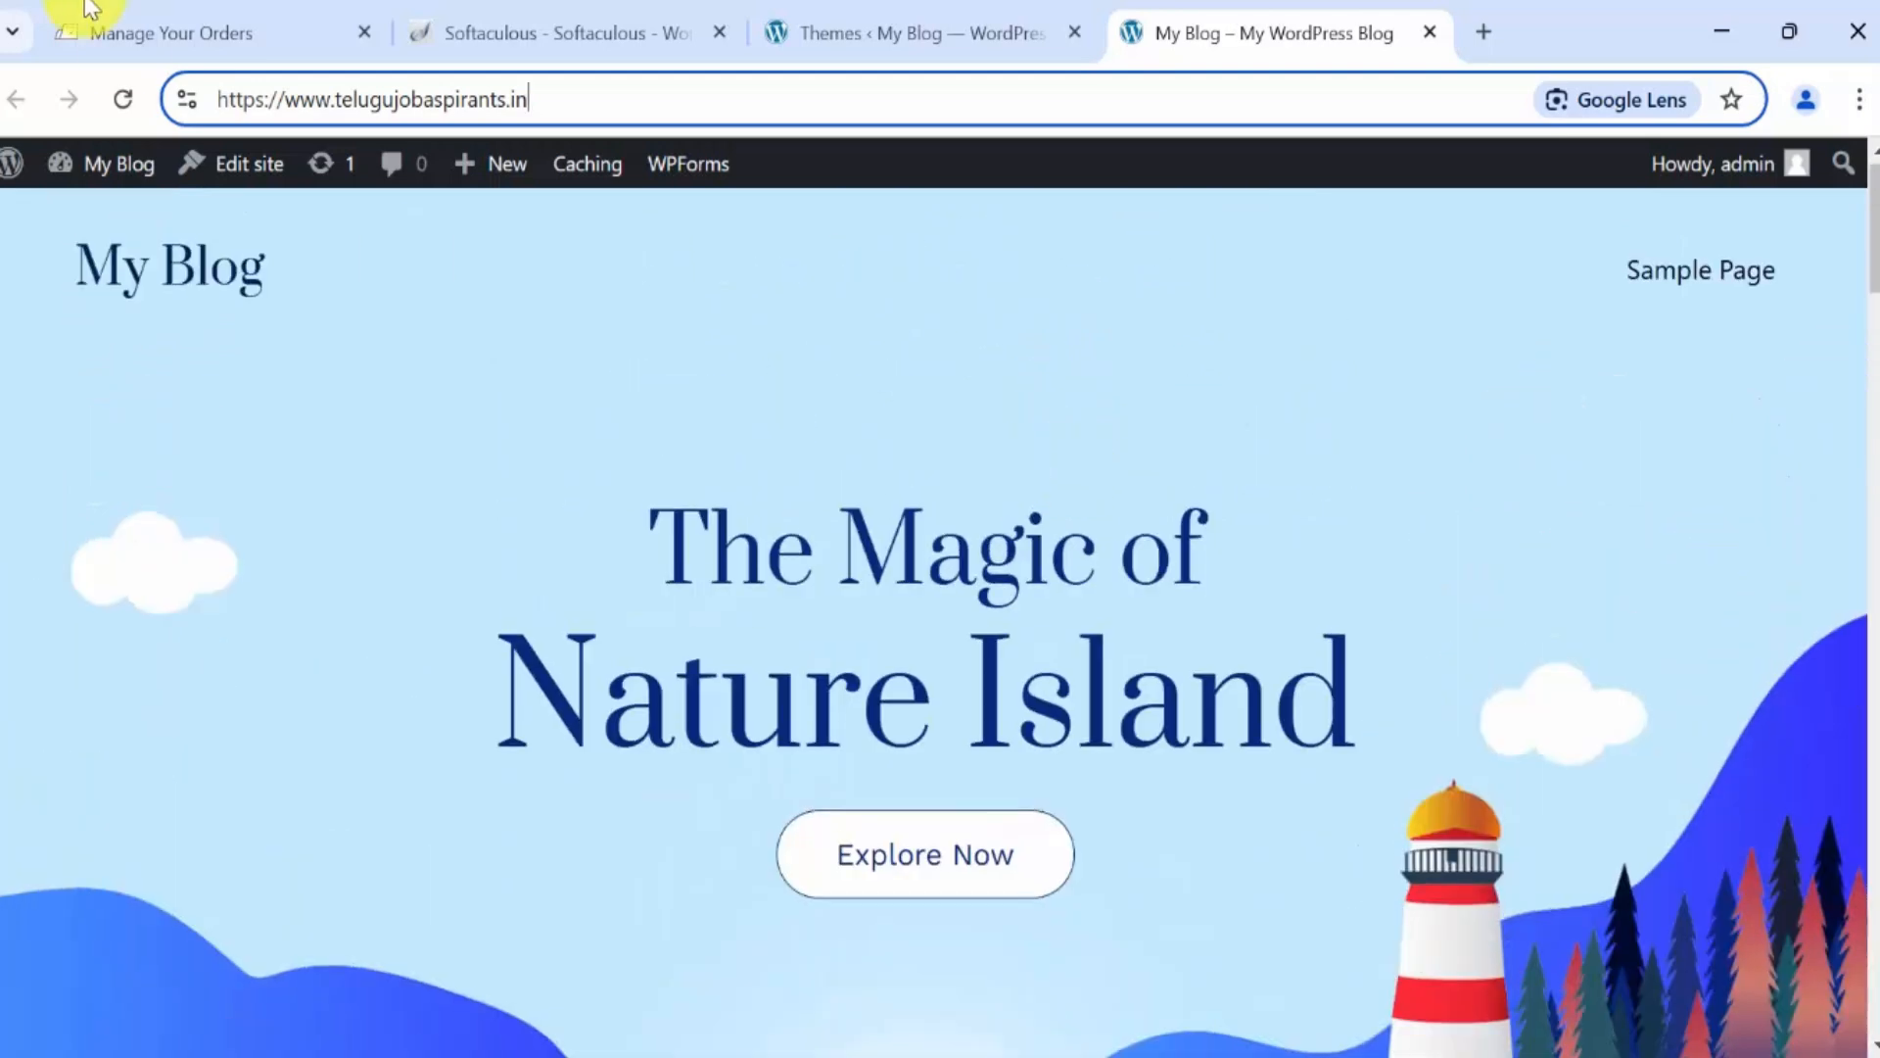
Check the BigRock orders tab, then return and scroll the live homepage again.
left_click(122, 12)
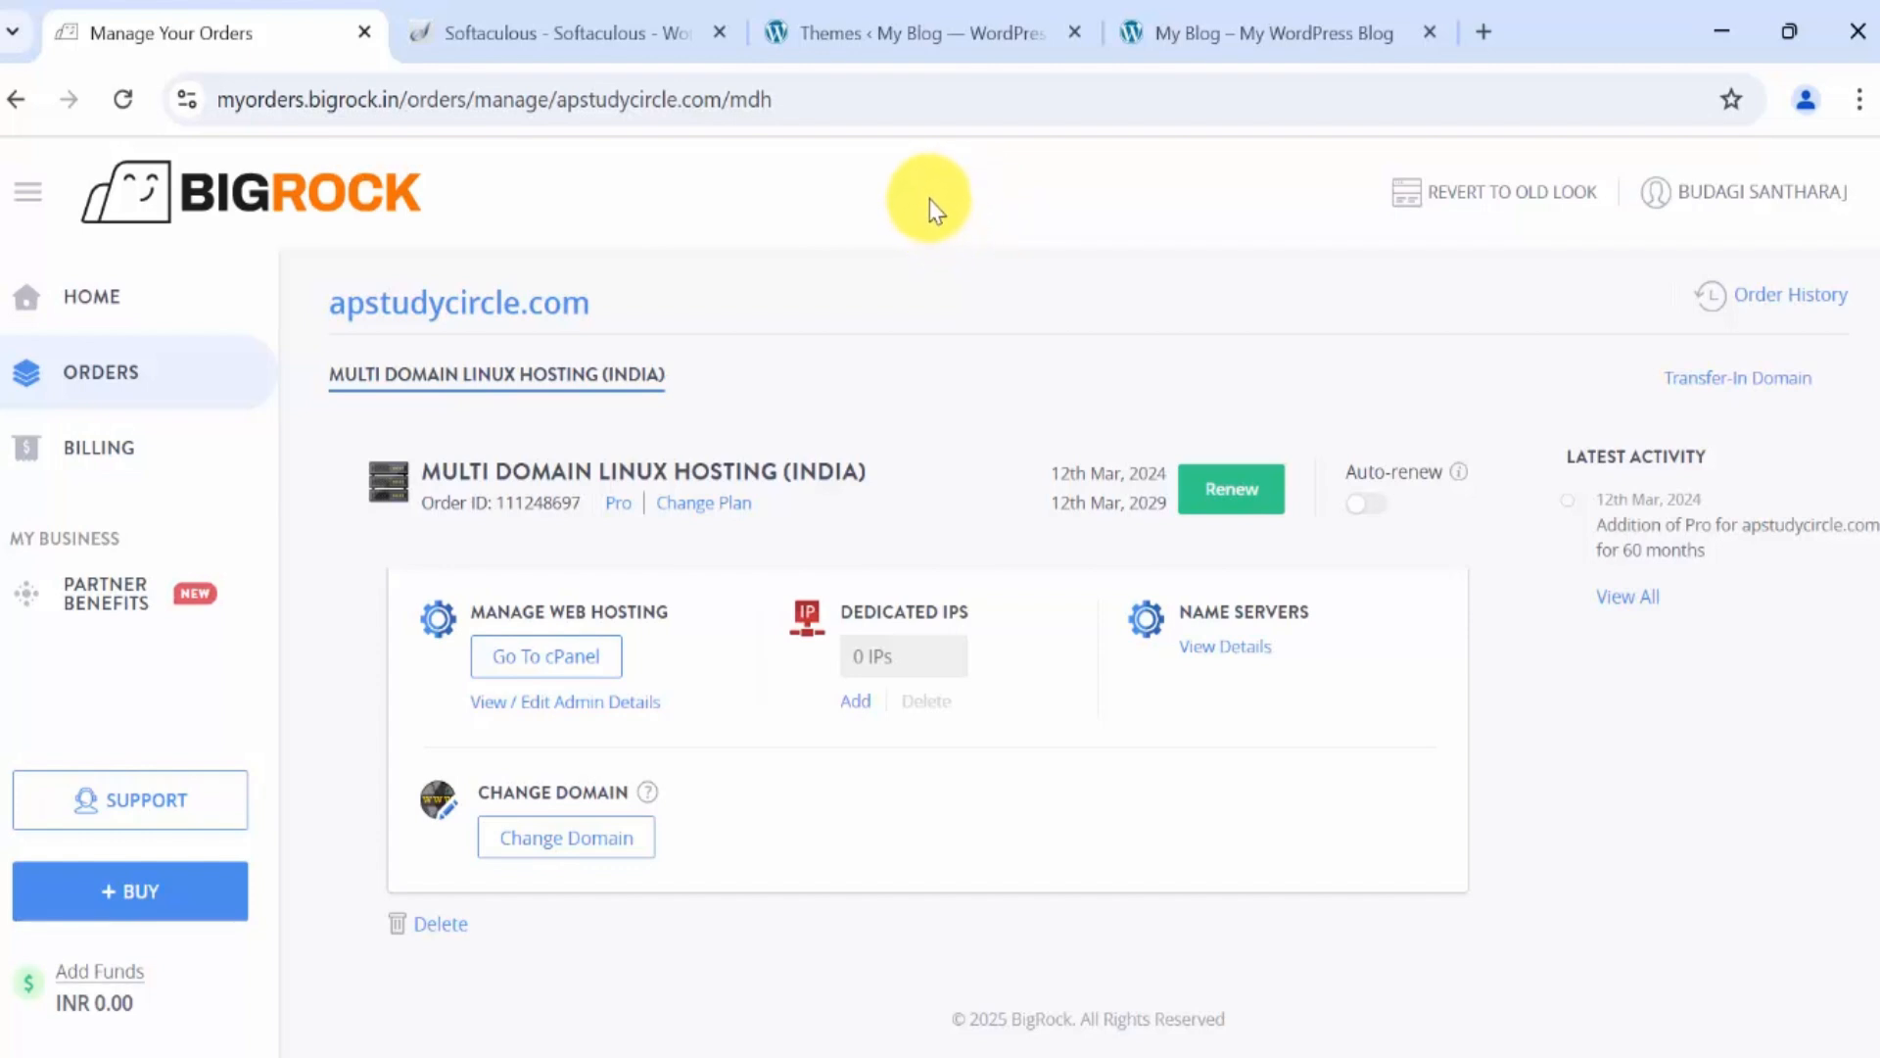
left_click(1297, 32)
scroll(1211, 460, "down", 10)
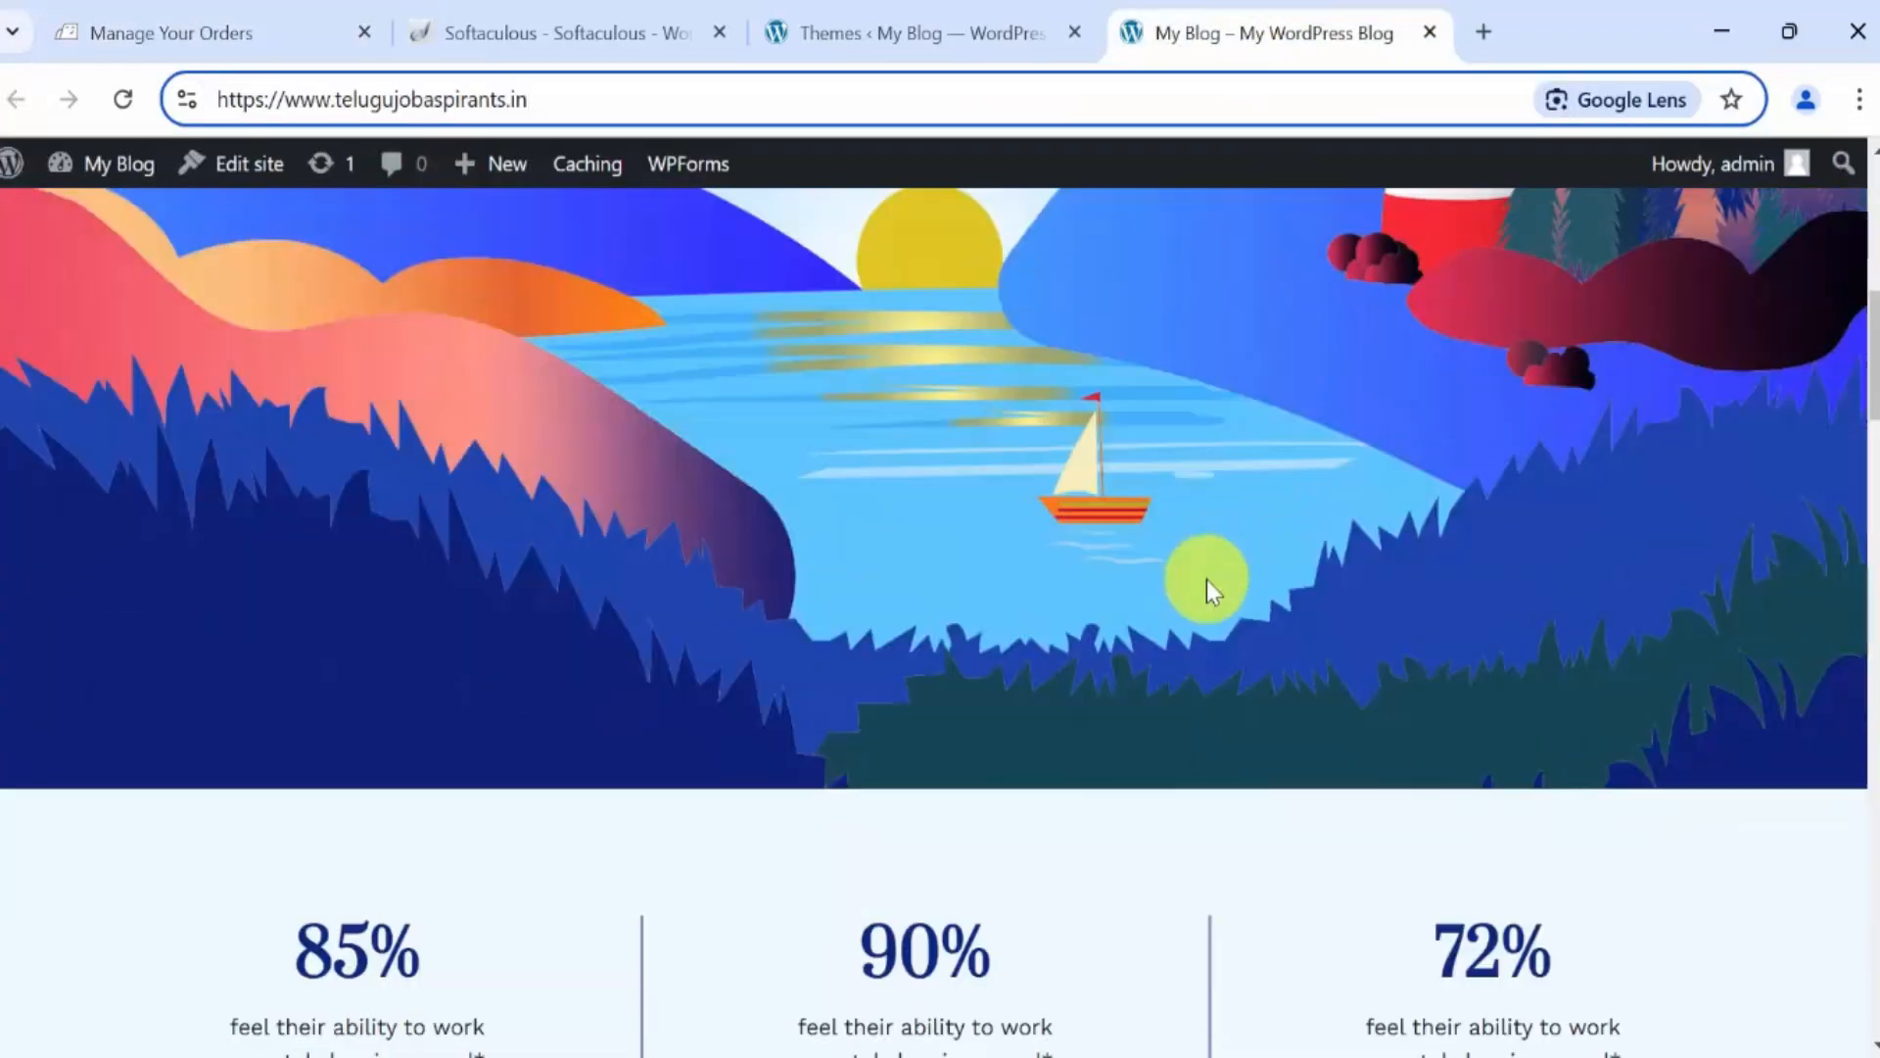
scroll(1206, 580, "down", 15)
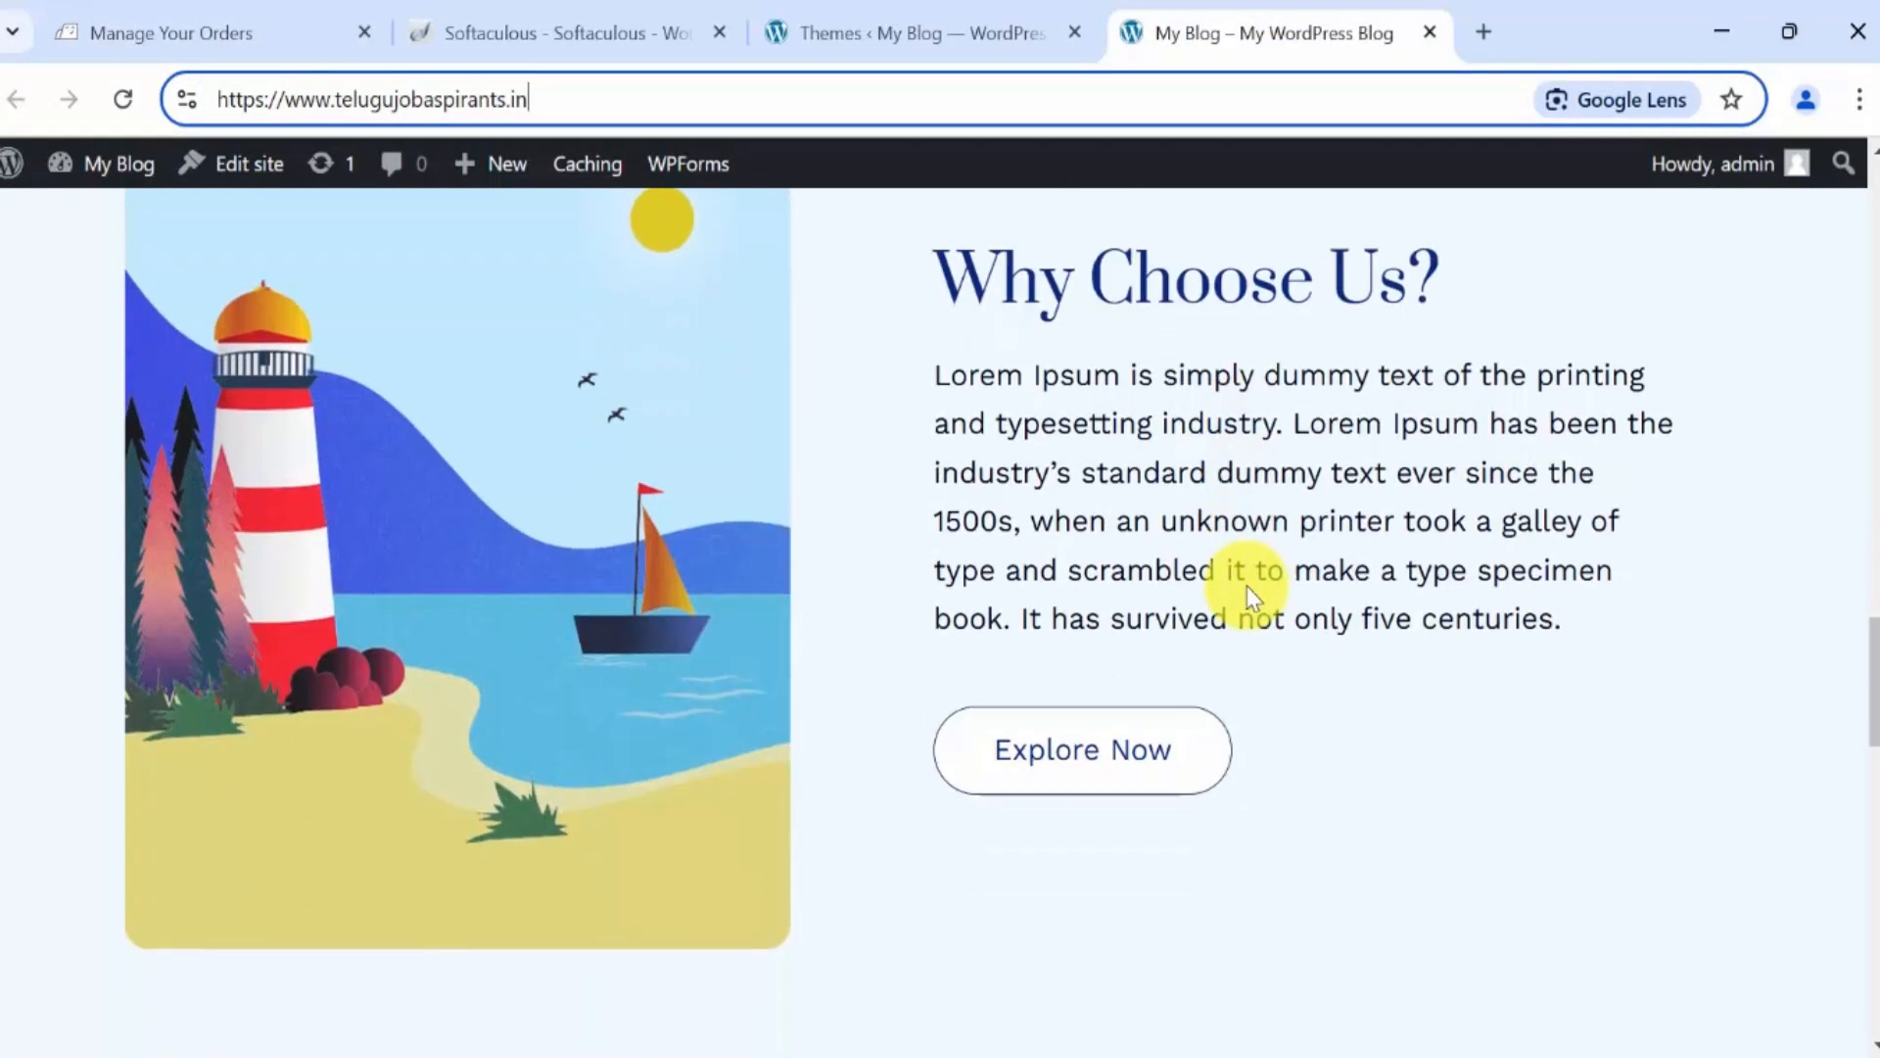
scroll(1247, 585, "down", 10)
scroll(1273, 612, "up", 11)
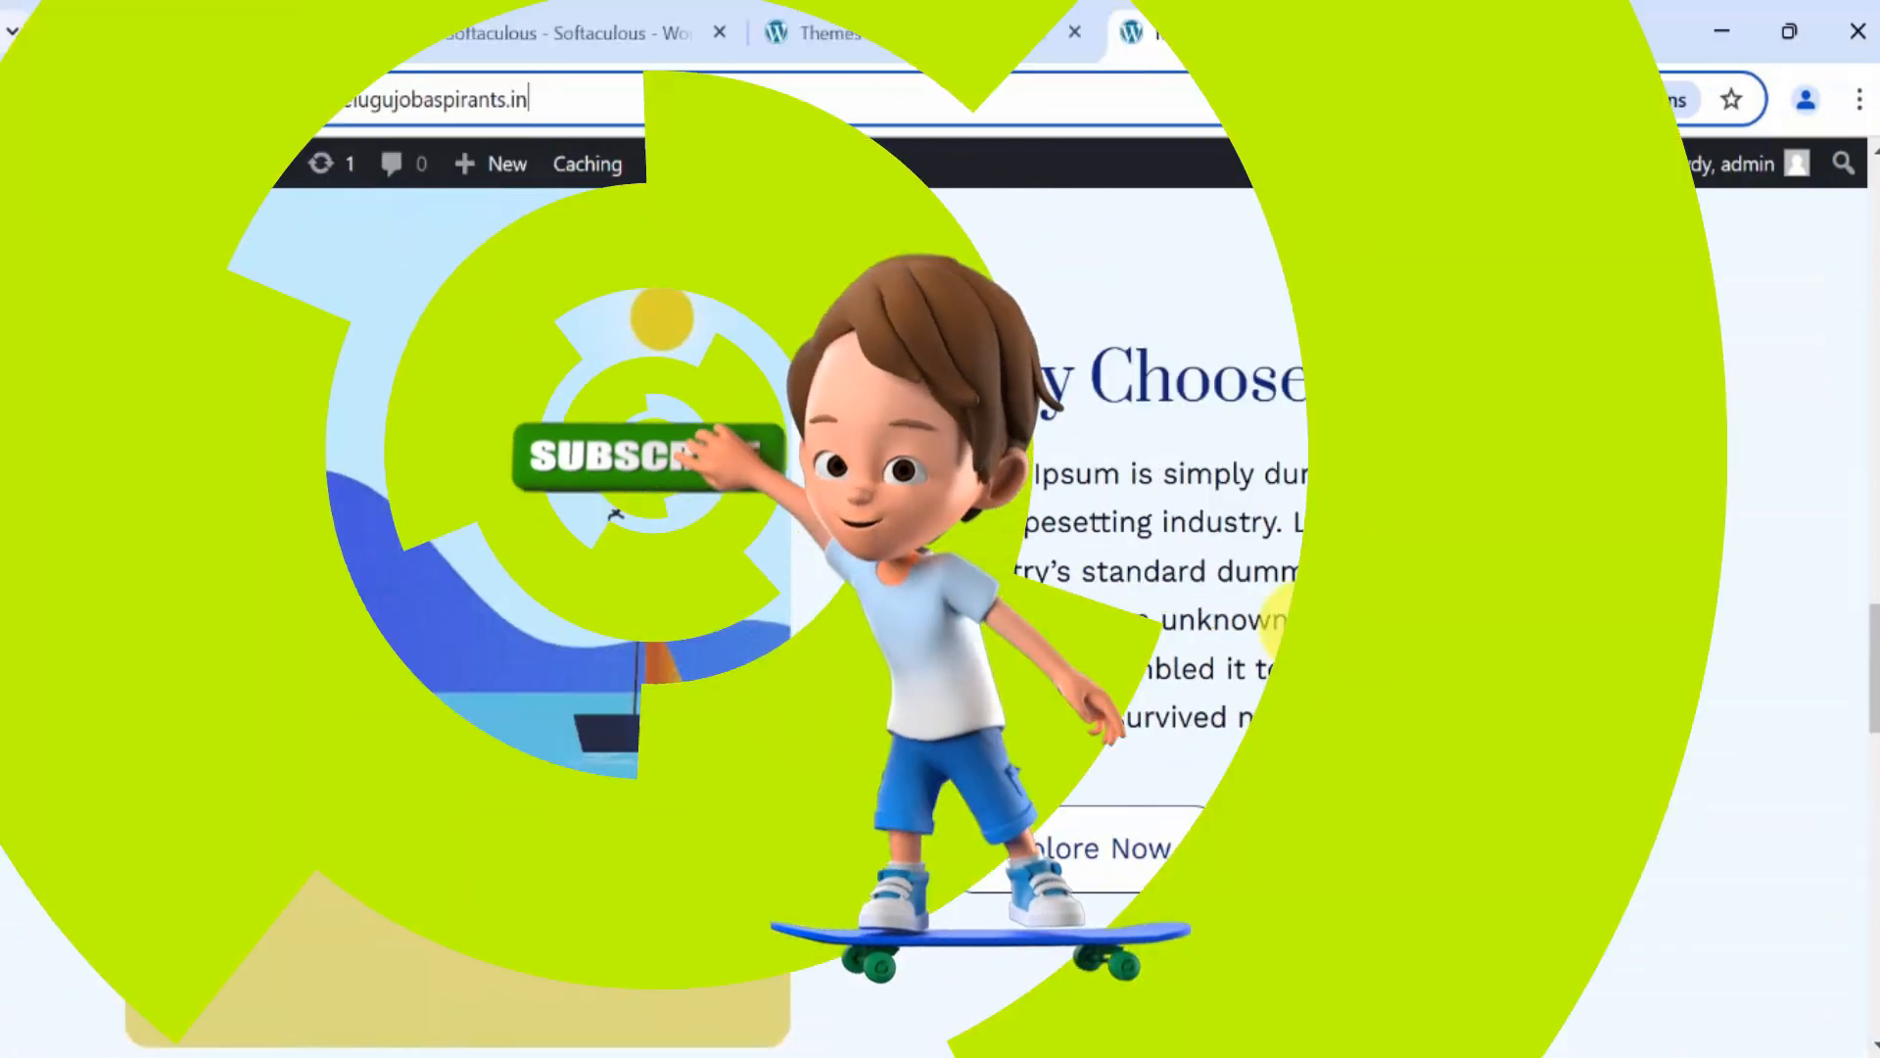
scroll(1297, 627, "up", 15)
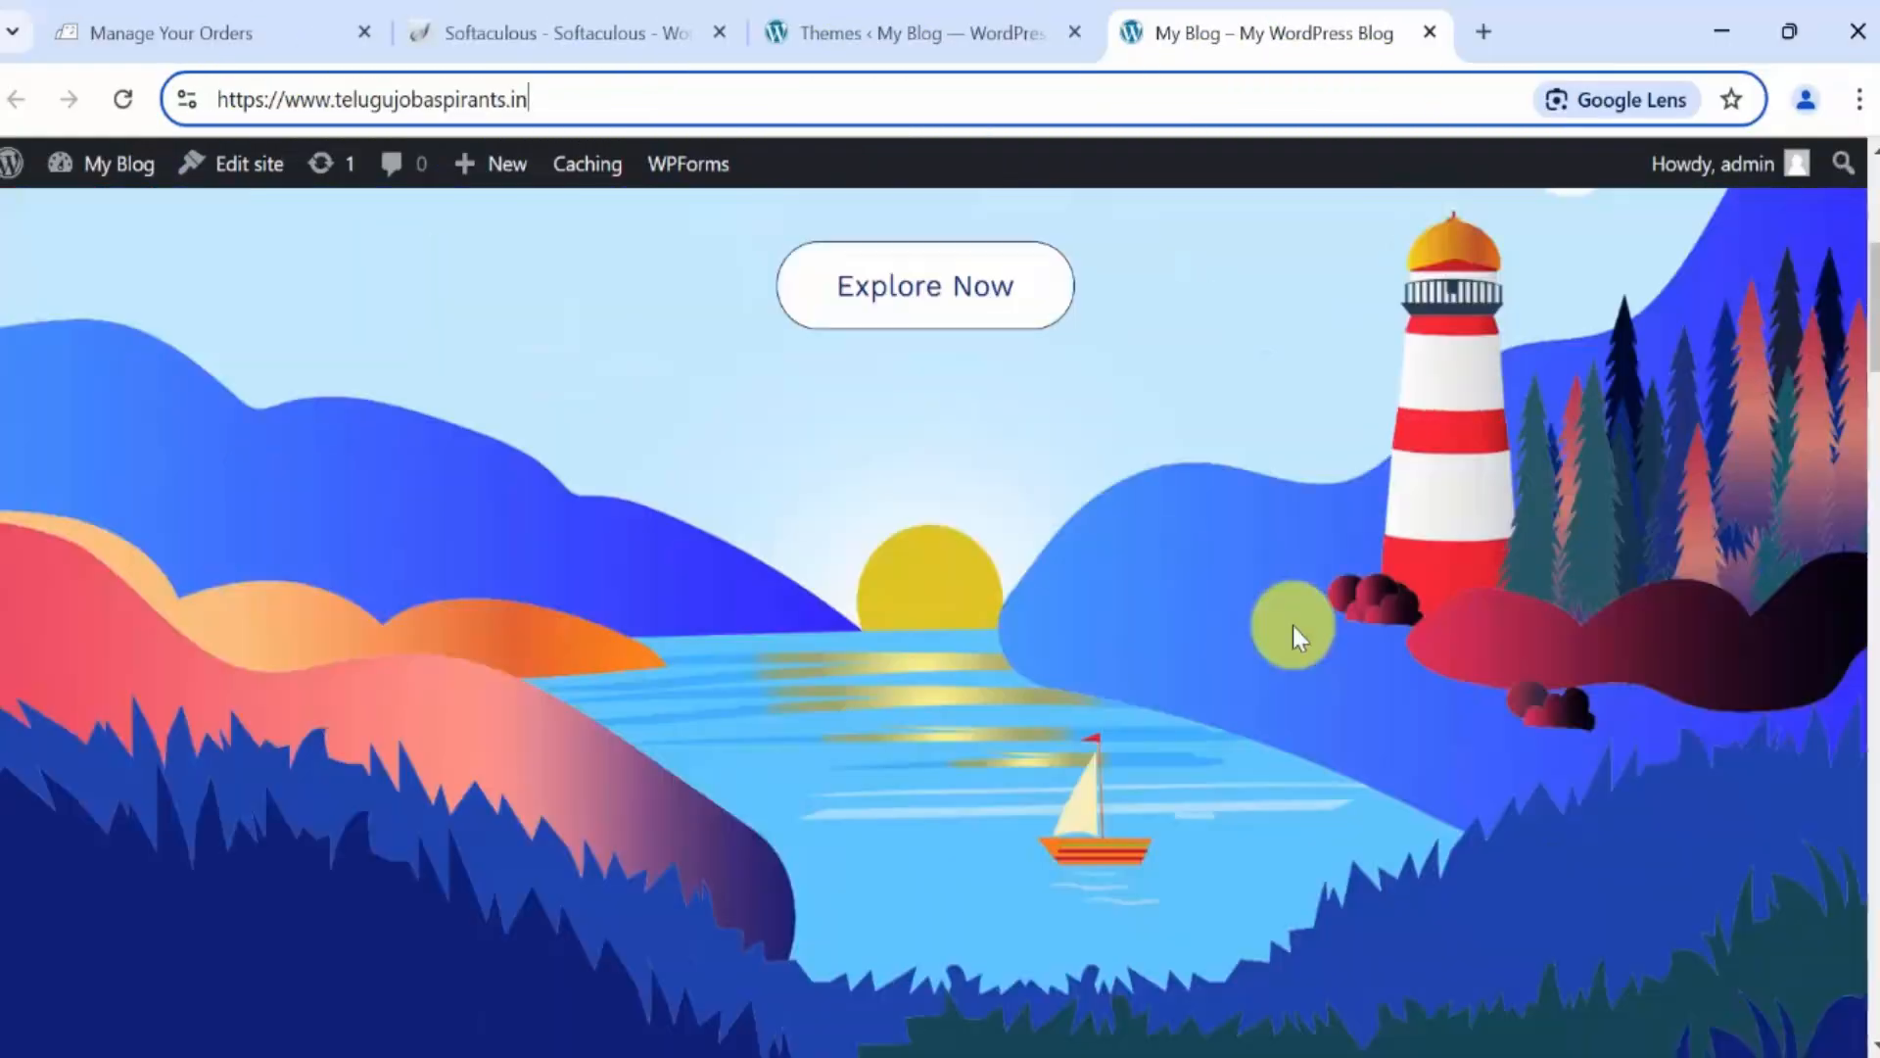
scroll(1293, 628, "up", 6)
scroll(1260, 614, "down", 9)
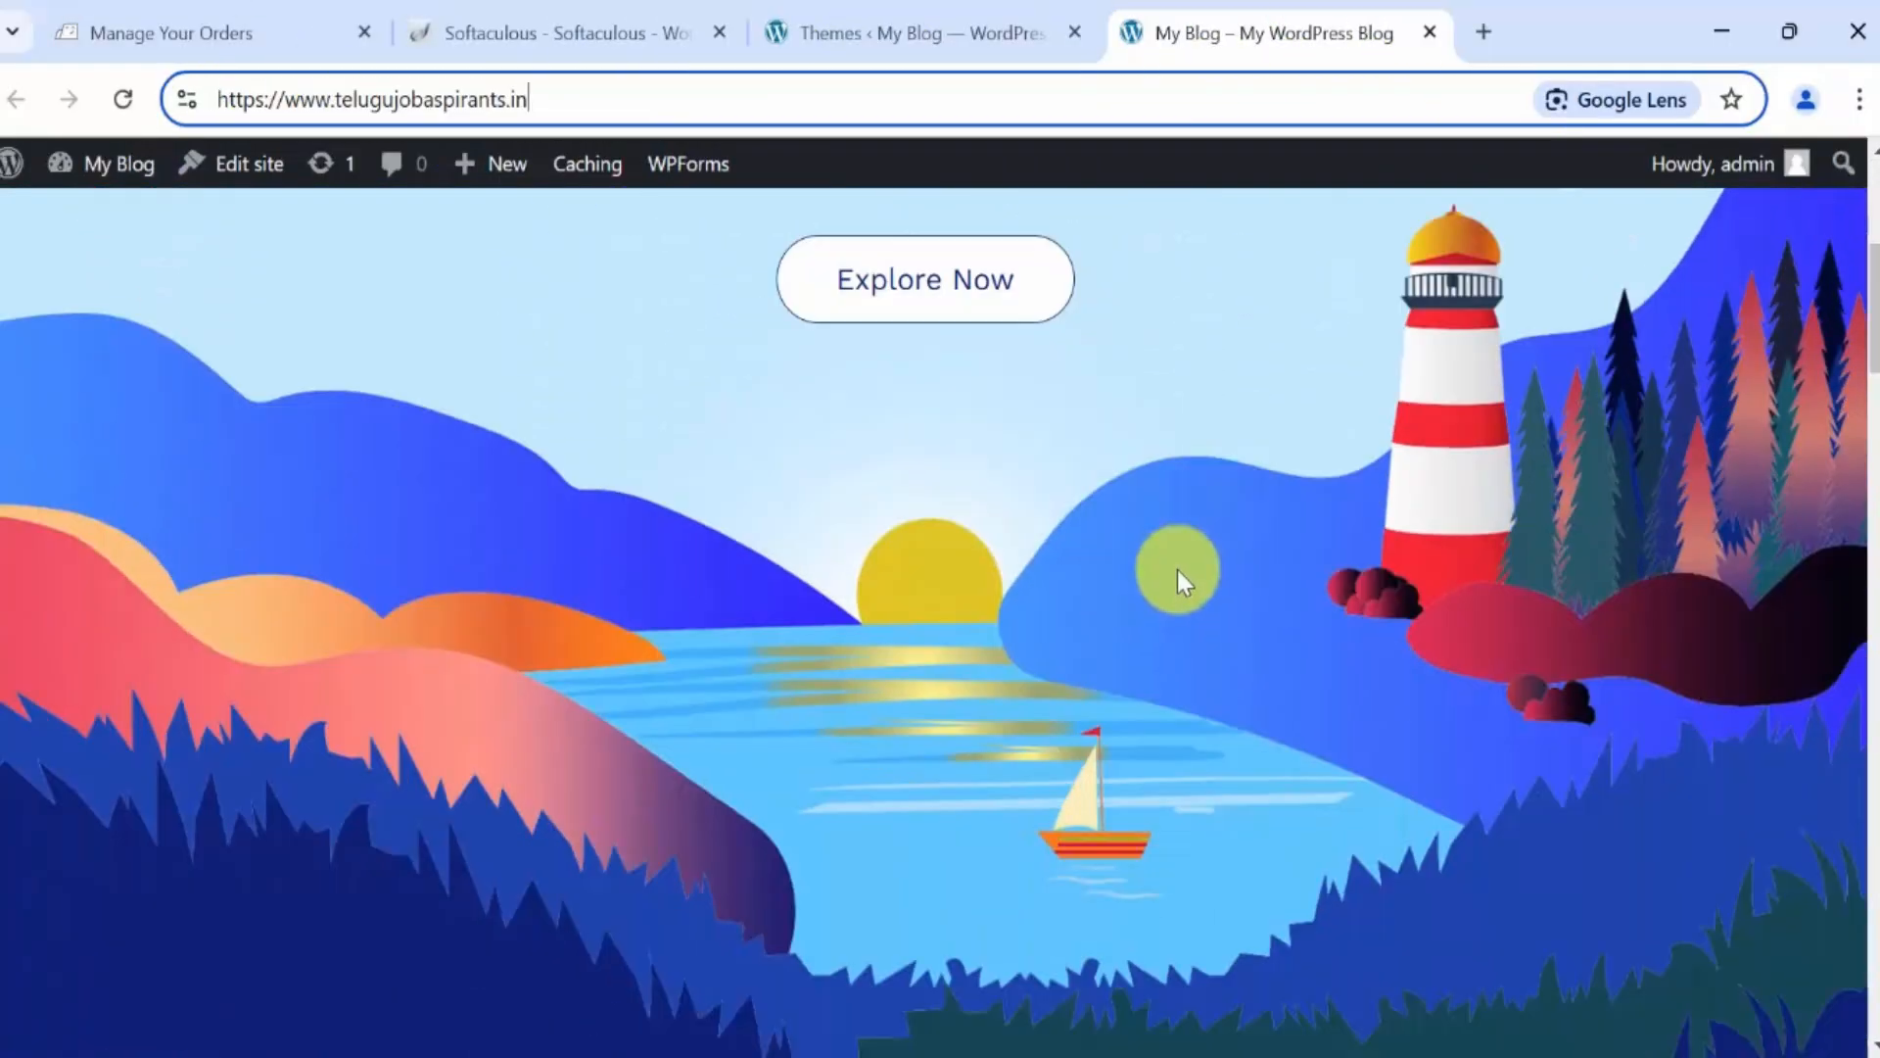
scroll(1115, 571, "down", 18)
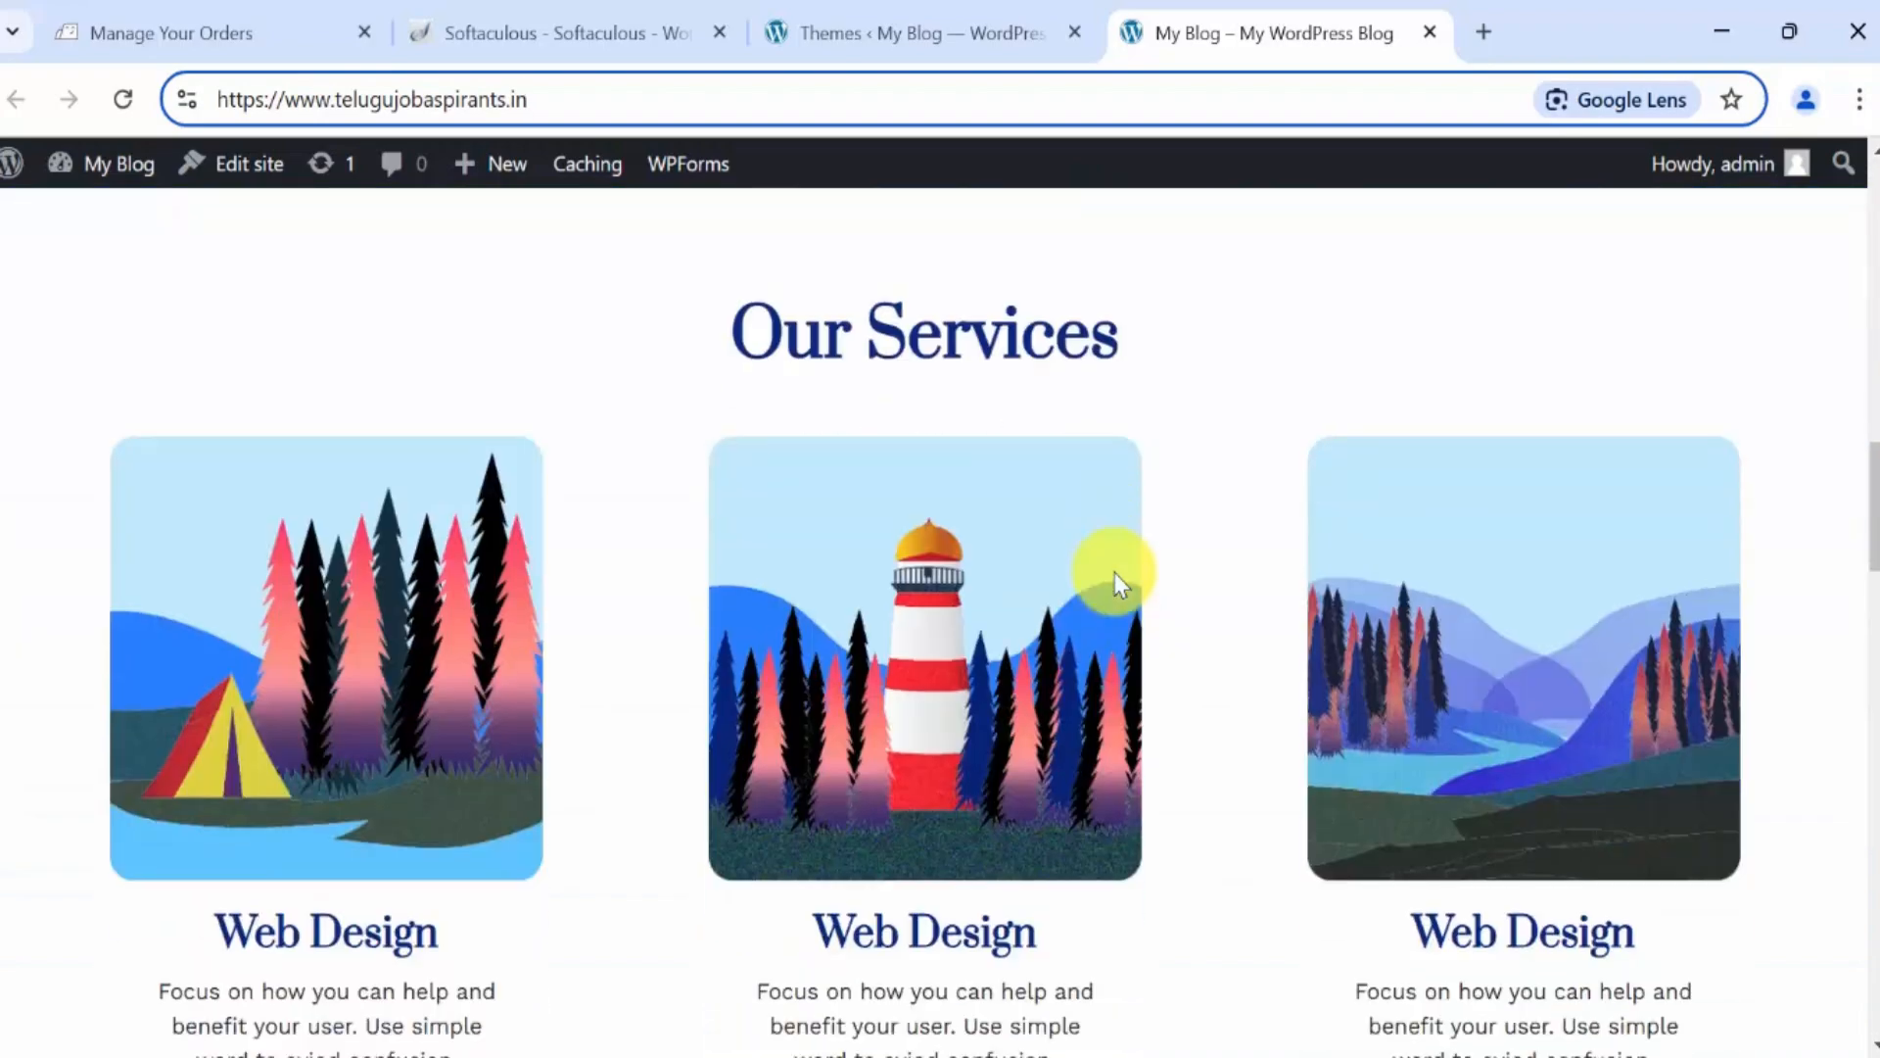
scroll(1284, 655, "down", 20)
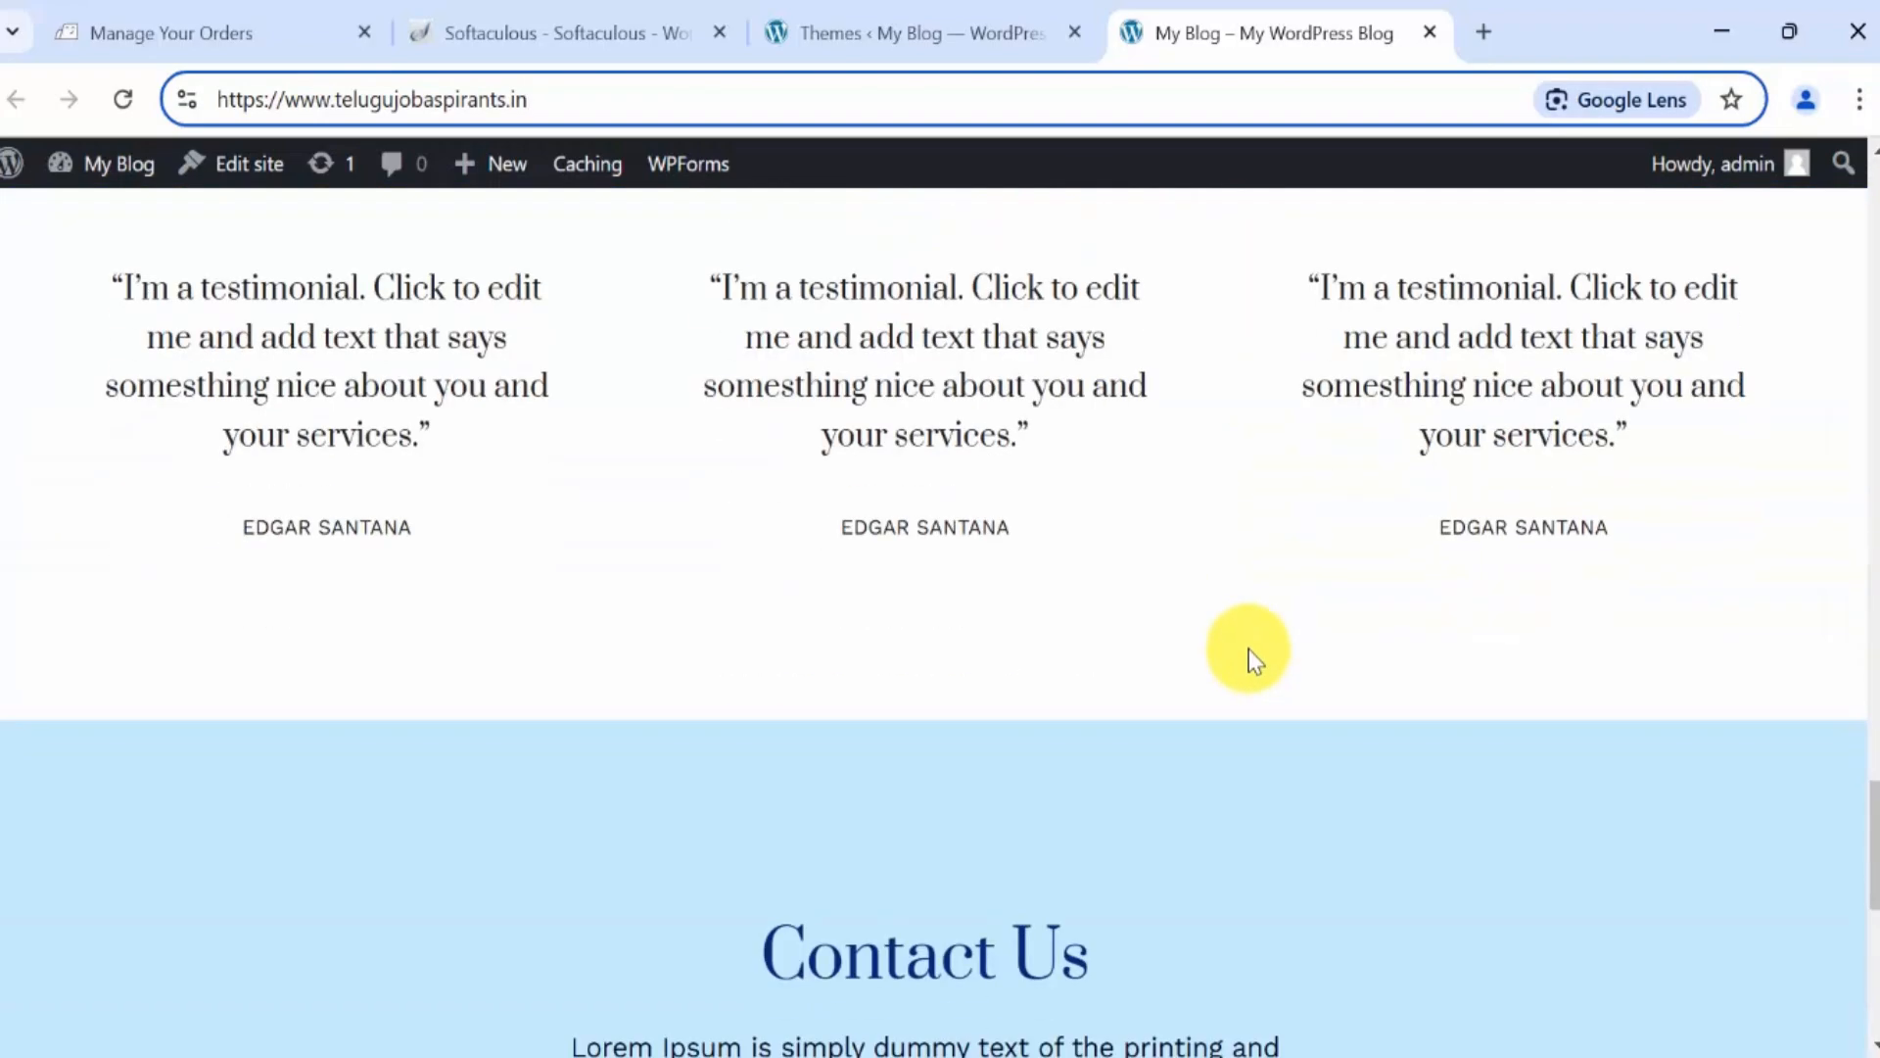
scroll(1253, 654, "up", 12)
scroll(1253, 654, "up", 20)
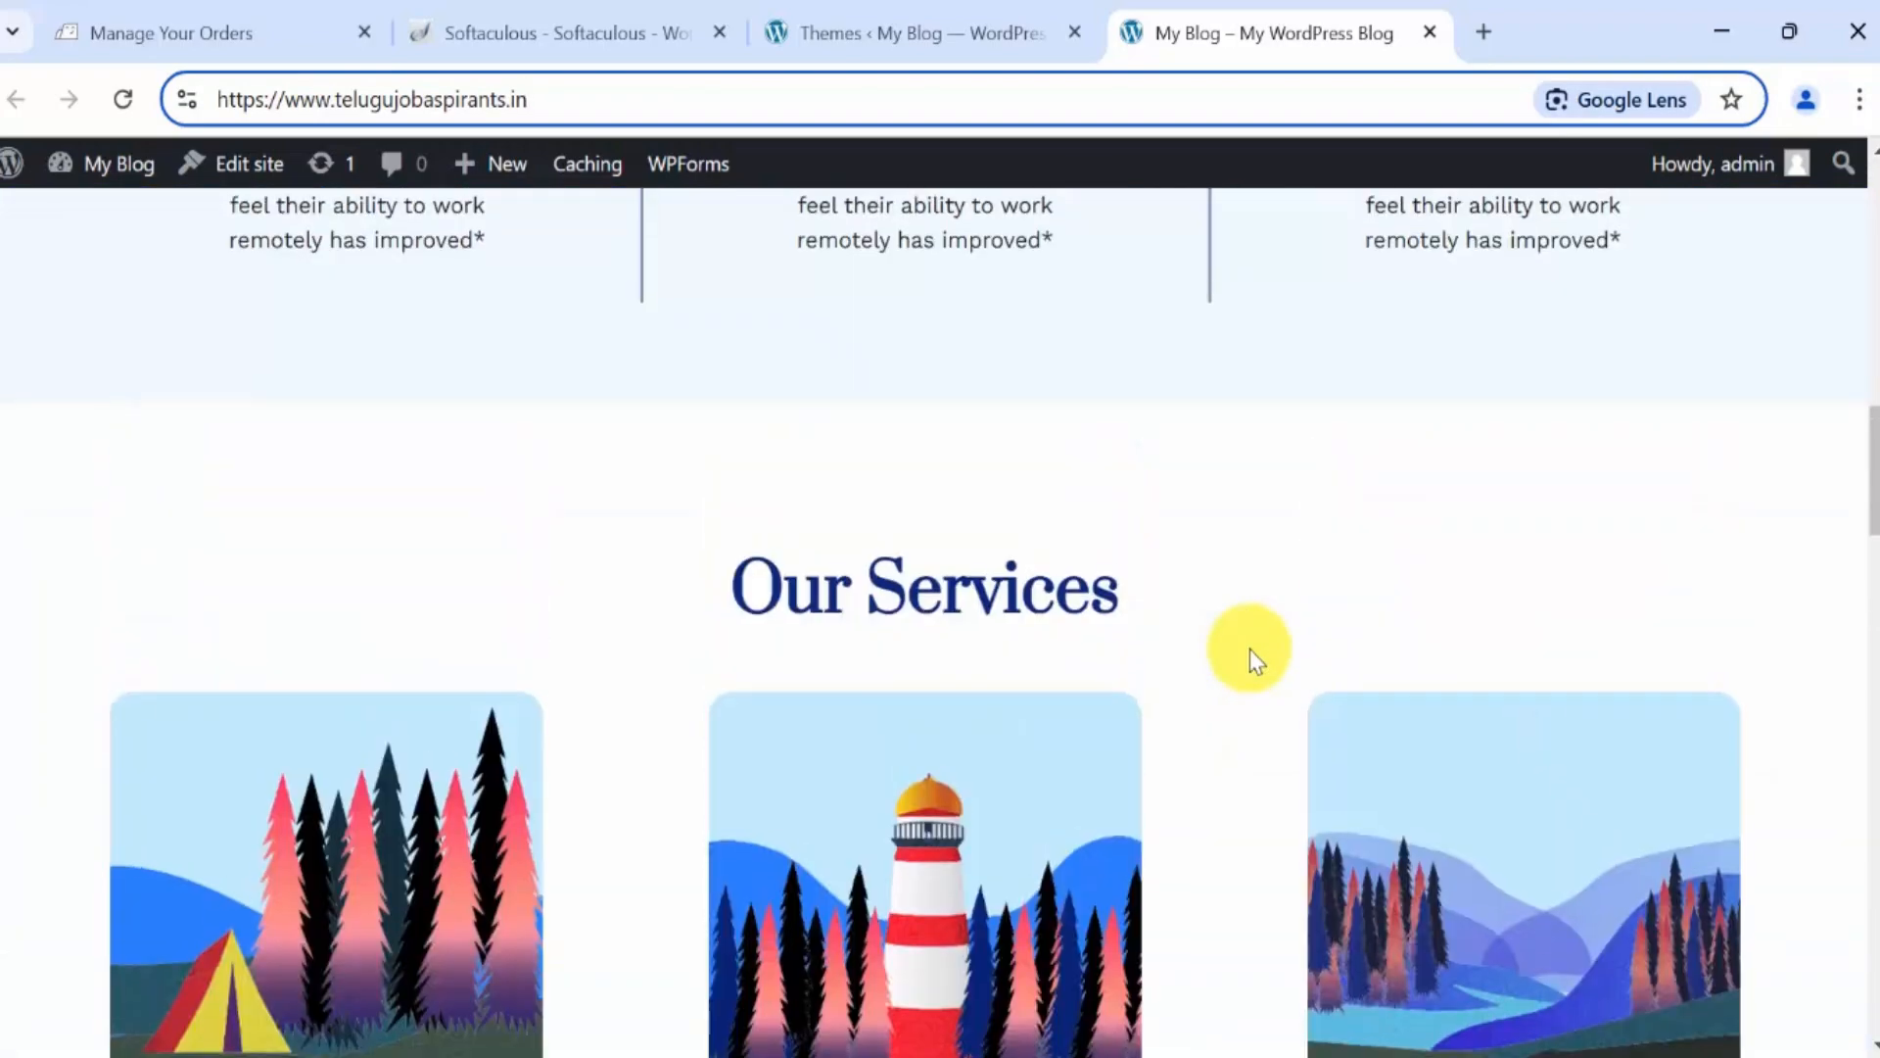
scroll(1251, 658, "up", 3)
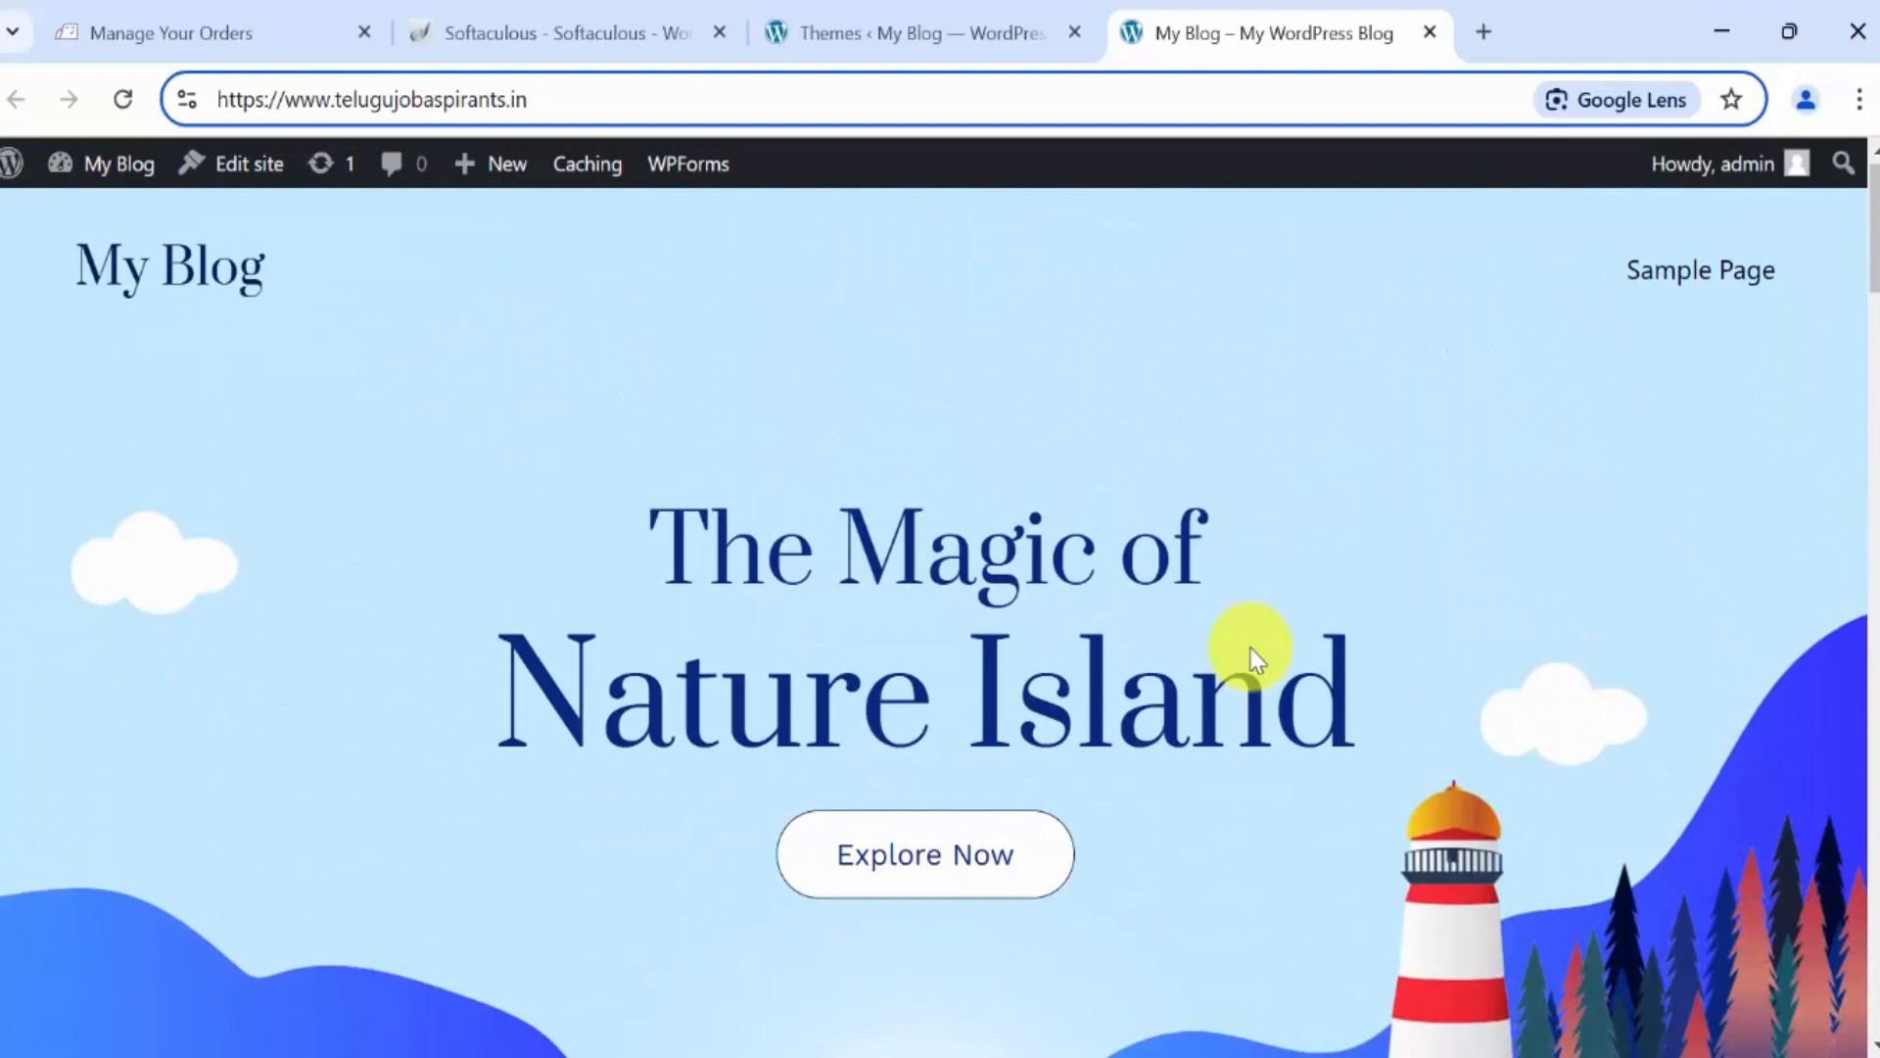